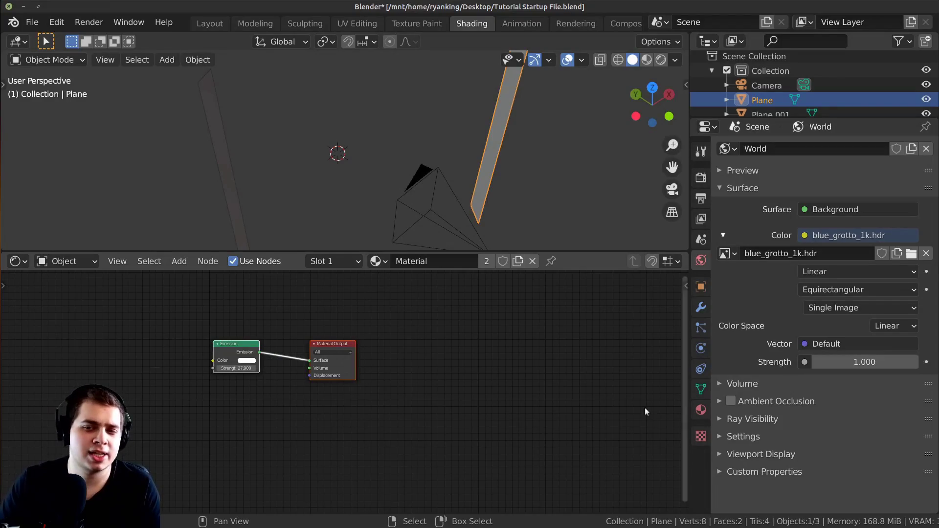
- Examine the world's blue_grotto_1k.hdr environment image, the two light planes and the camera in the scene
{"action": "left_click", "coordinate": [774, 253]}
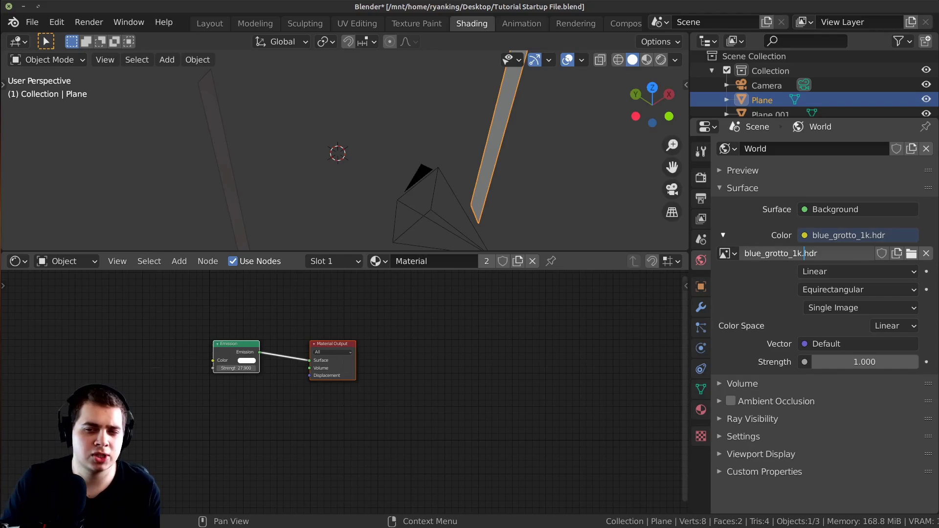
{"action": "key", "text": "Home"}
{"action": "left_click_drag", "start_coordinate": [839, 253], "coordinate": [753, 248]}
{"action": "left_click", "coordinate": [542, 205]}
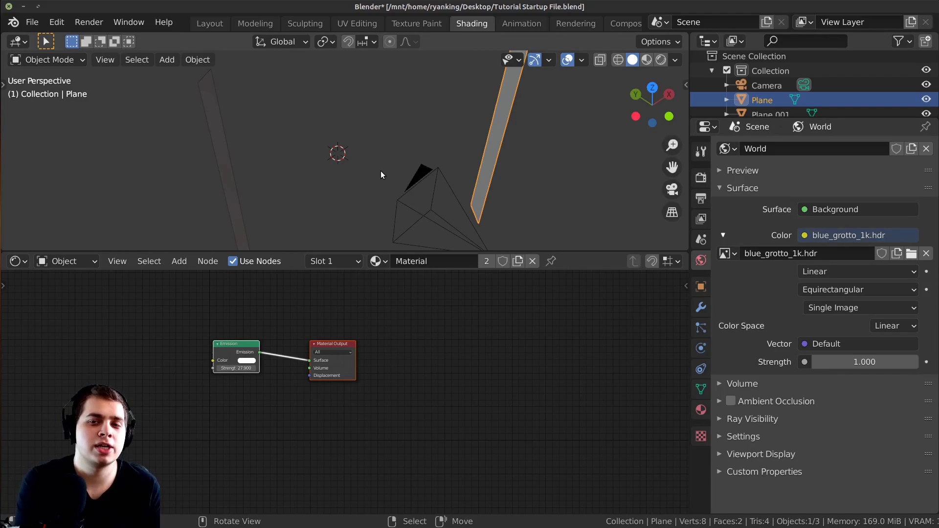
{"action": "middle_click_drag", "start_coordinate": [636, 142], "coordinate": [274, 132]}
{"action": "right_click", "coordinate": [275, 147]}
{"action": "middle_click_drag", "start_coordinate": [283, 185], "coordinate": [350, 157]}
{"action": "left_click", "coordinate": [437, 116]}
{"action": "left_click", "coordinate": [401, 143]}
{"action": "mouse_move", "coordinate": [345, 110]}
{"action": "middle_mouse_down"}
{"action": "mouse_move", "coordinate": [356, 133]}
{"action": "mouse_move", "coordinate": [325, 157]}
{"action": "mouse_move", "coordinate": [341, 146]}
{"action": "mouse_move", "coordinate": [341, 113]}
{"action": "mouse_move", "coordinate": [326, 112]}
{"action": "middle_mouse_up"}
- Add an ico sphere mesh with 8 subdivisions and a 1 m radius at the world origin
{"action": "key", "text": "shift+a"}
{"action": "mouse_move", "coordinate": [325, 113]}
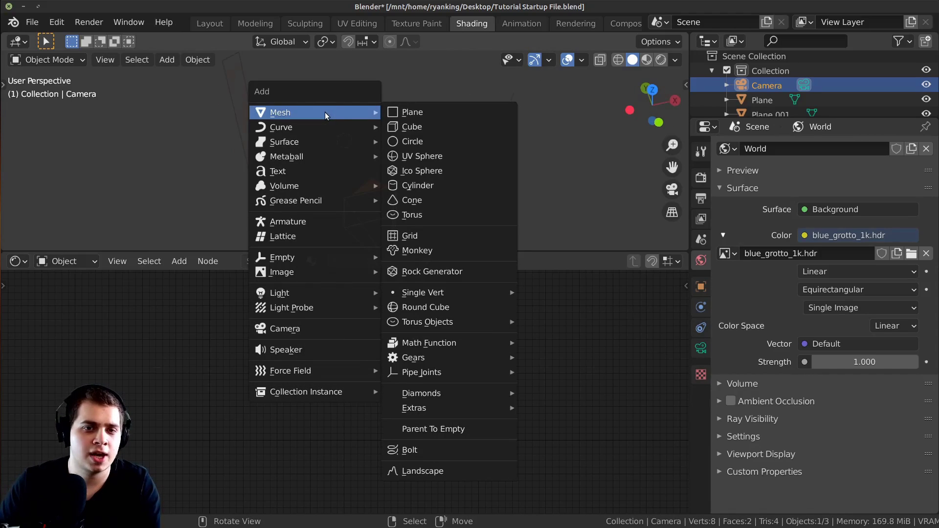
{"action": "left_click", "coordinate": [427, 172]}
{"action": "left_click", "coordinate": [46, 237]}
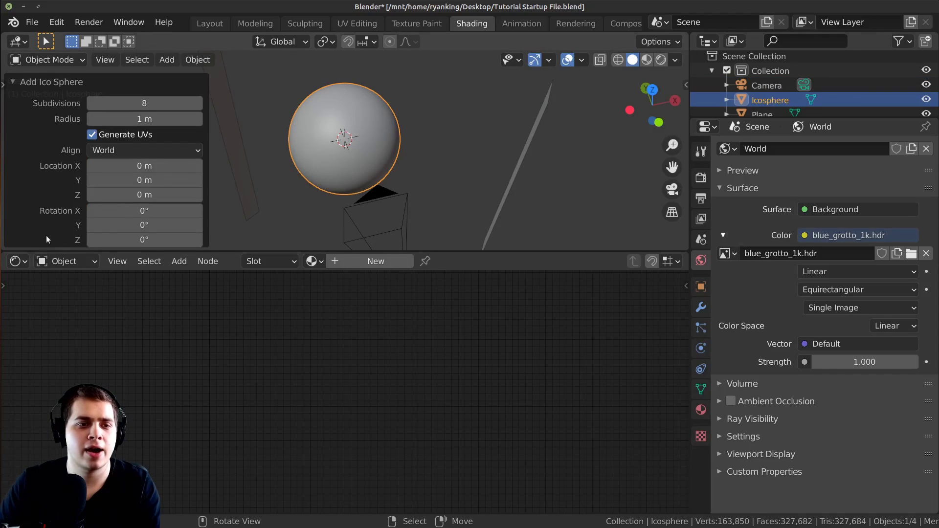
{"action": "left_click", "coordinate": [141, 104]}
{"action": "key", "text": "Return"}
{"action": "scroll", "coordinate": [402, 183], "scroll_direction": "up", "scroll_amount": 2}
{"action": "middle_click_drag", "start_coordinate": [416, 154], "coordinate": [433, 173], "text": "shift"}
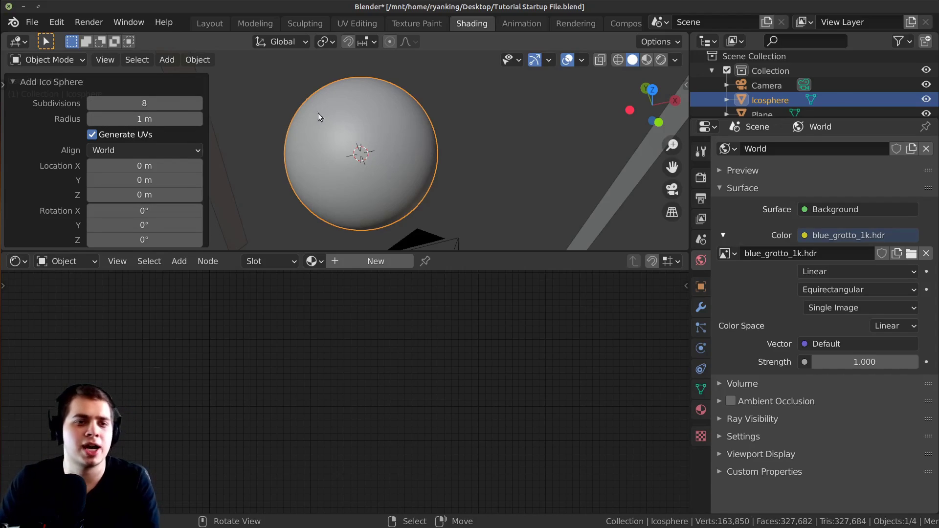
- Inspect the density of the ico sphere's triangulated mesh in Edit Mode, comparing it with the smooth Object Mode surface
{"action": "key", "text": "Tab"}
{"action": "scroll", "coordinate": [377, 180], "scroll_direction": "up", "scroll_amount": 5}
{"action": "middle_click_drag", "start_coordinate": [377, 180], "coordinate": [401, 141]}
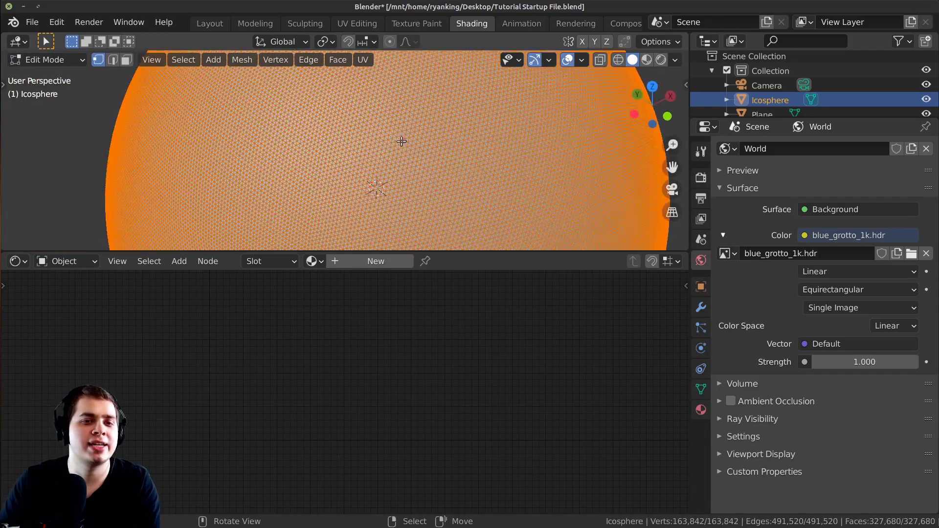
{"action": "scroll", "coordinate": [401, 141], "scroll_direction": "down", "scroll_amount": 5}
{"action": "key", "text": "Tab"}
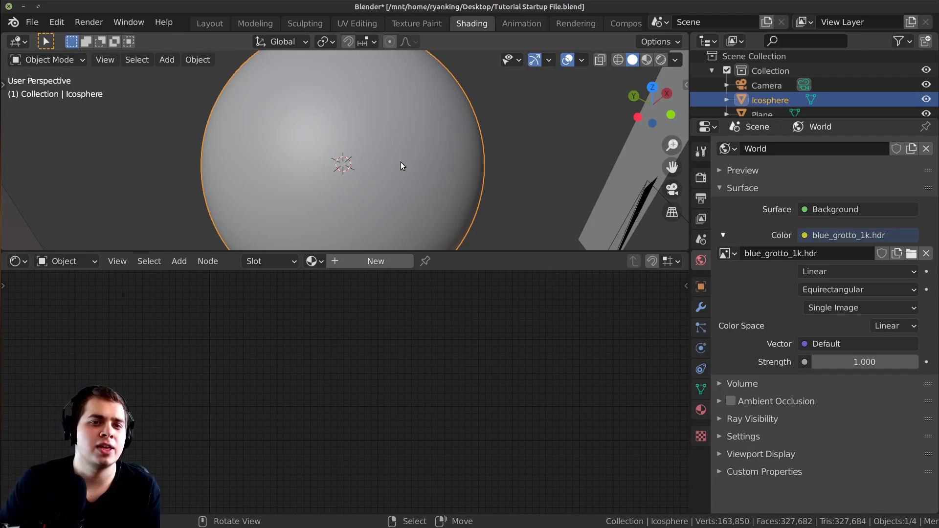
{"action": "scroll", "coordinate": [400, 162], "scroll_direction": "down", "scroll_amount": 2}
{"action": "key", "text": "Tab"}
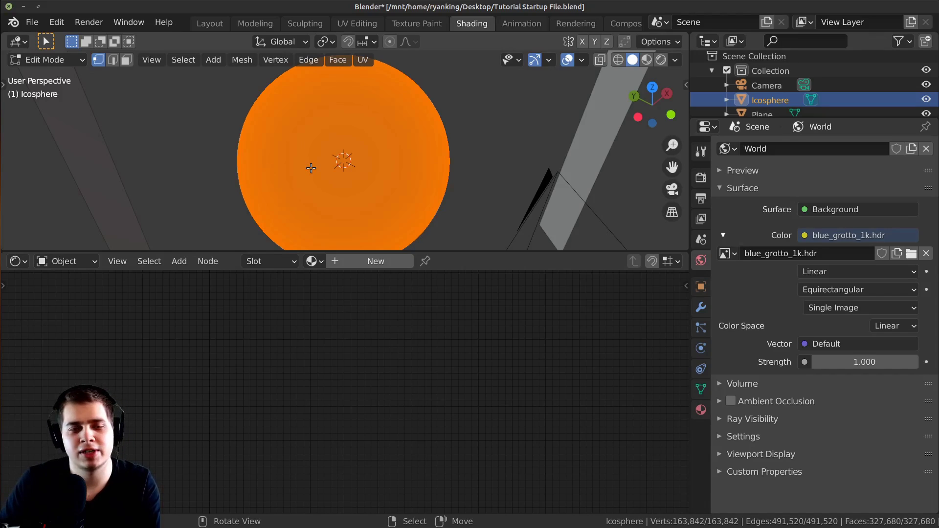
{"action": "key", "text": "Tab"}
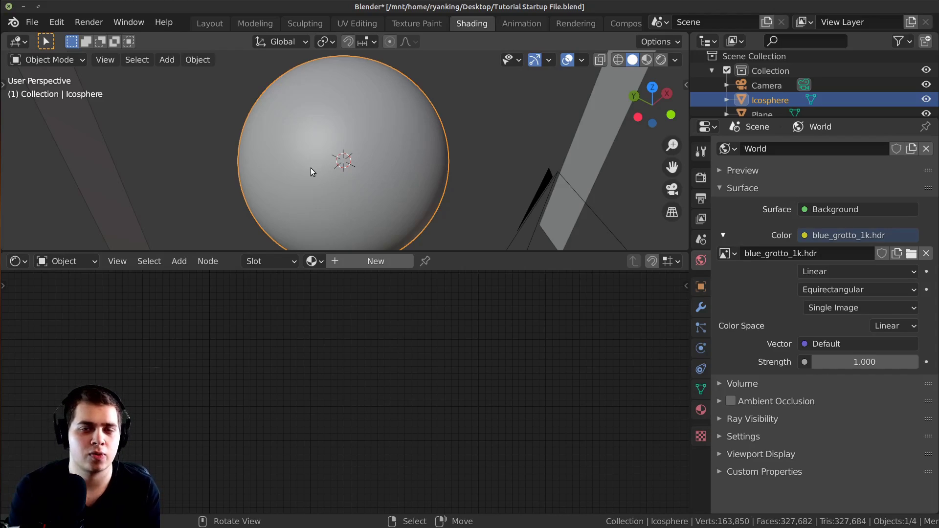
{"action": "scroll", "coordinate": [310, 168], "scroll_direction": "down", "scroll_amount": 2}
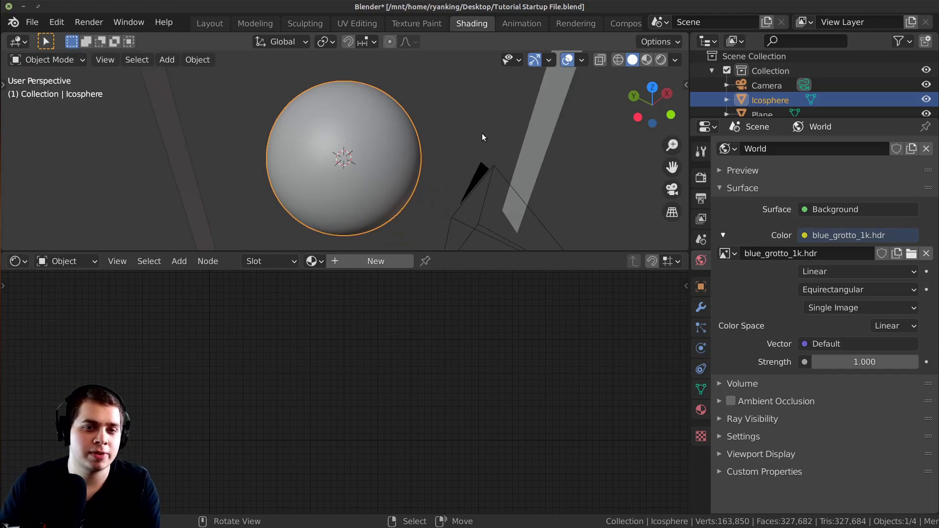
{"action": "middle_click_drag", "start_coordinate": [483, 133], "coordinate": [468, 123]}
{"action": "key", "text": "Tab"}
{"action": "scroll", "coordinate": [351, 178], "scroll_direction": "up", "scroll_amount": 8}
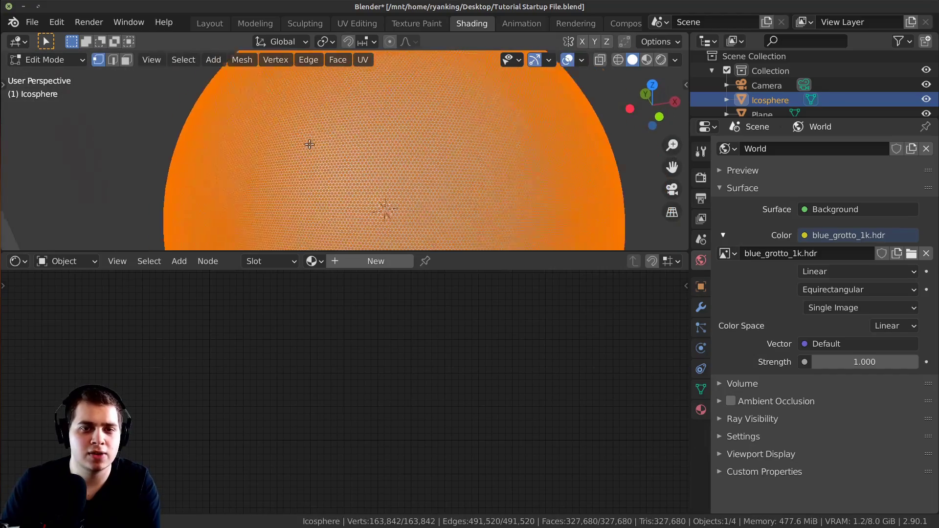
{"action": "scroll", "coordinate": [351, 178], "scroll_direction": "down", "scroll_amount": 4}
{"action": "middle_click_drag", "start_coordinate": [339, 168], "coordinate": [347, 198]}
{"action": "scroll", "coordinate": [348, 199], "scroll_direction": "up", "scroll_amount": 5}
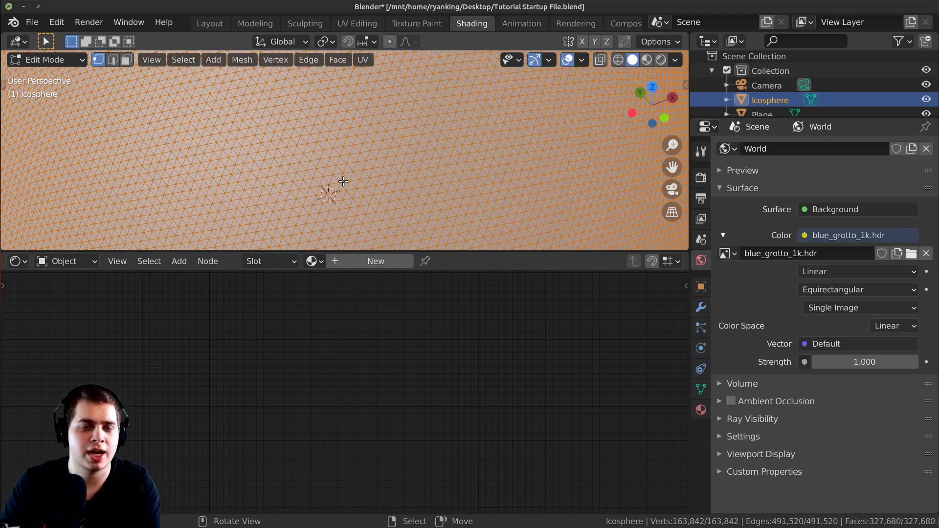
{"action": "scroll", "coordinate": [390, 156], "scroll_direction": "down", "scroll_amount": 2}
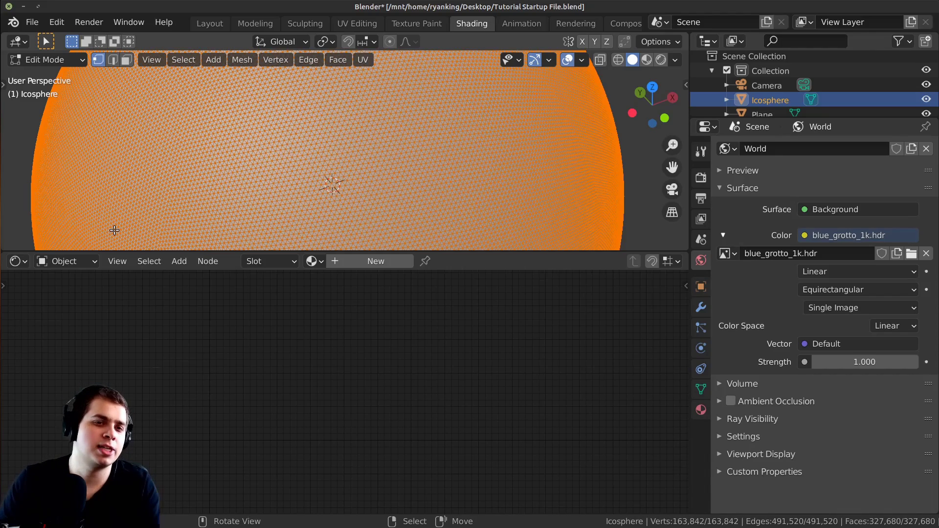
{"action": "scroll", "coordinate": [337, 209], "scroll_direction": "up", "scroll_amount": 6}
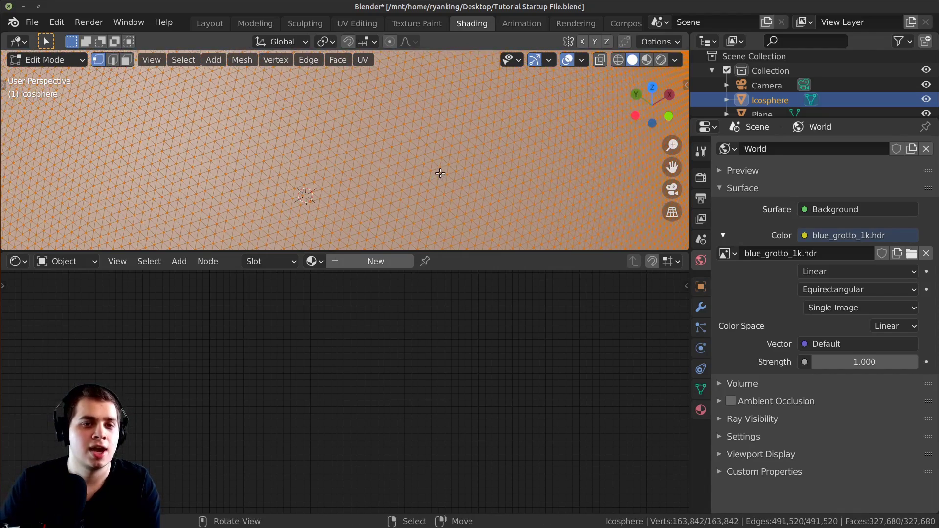
{"action": "scroll", "coordinate": [382, 147], "scroll_direction": "down", "scroll_amount": 5}
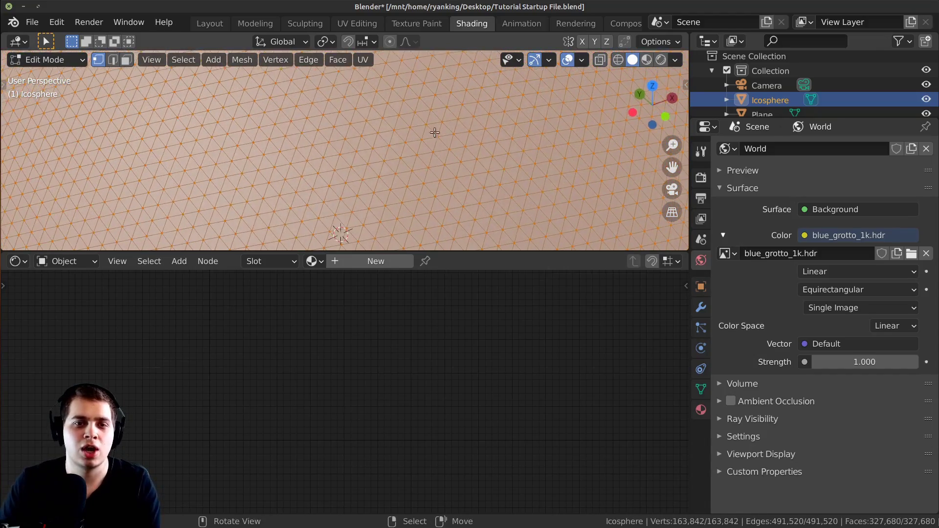
{"action": "scroll", "coordinate": [381, 202], "scroll_direction": "up", "scroll_amount": 2}
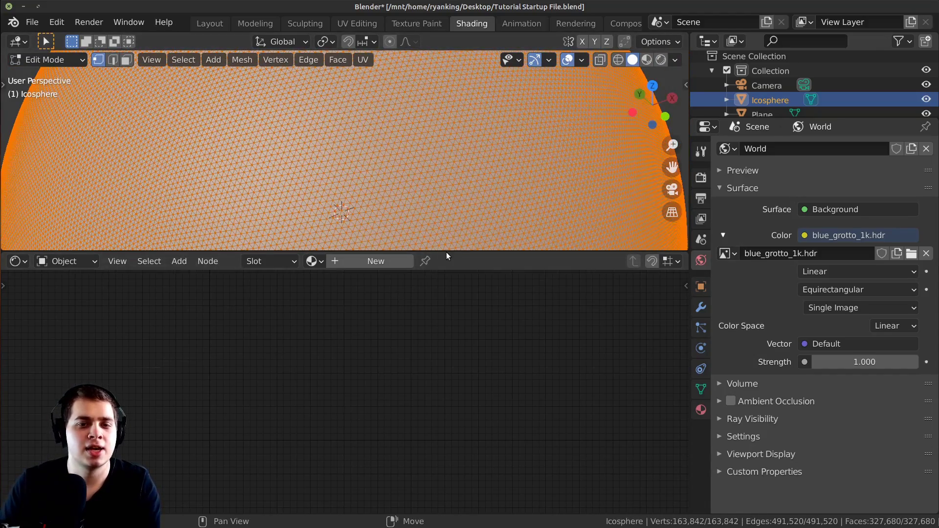
- Enlarge the 3D viewport above the node editor and switch it to the camera view
{"action": "left_click_drag", "start_coordinate": [447, 252], "coordinate": [452, 313]}
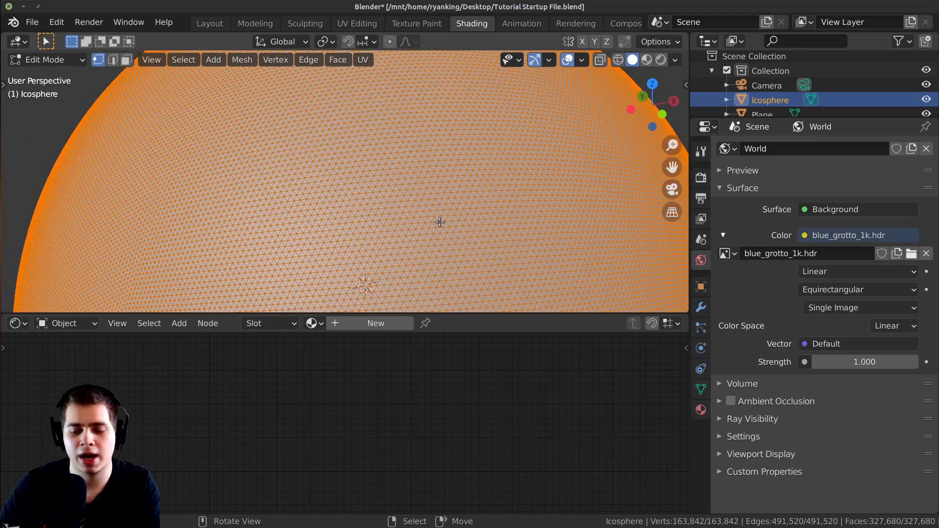
{"action": "key", "text": "KP_0"}
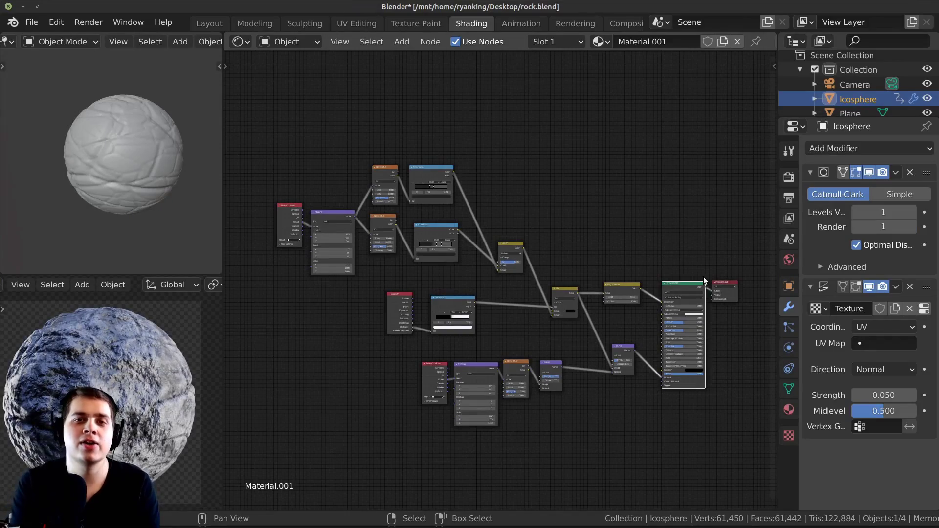
- In the finished rock.blend material, examine how the Geometry node's Pointiness output feeds the ColorRamp
{"action": "scroll", "coordinate": [380, 324], "scroll_direction": "up", "scroll_amount": 3}
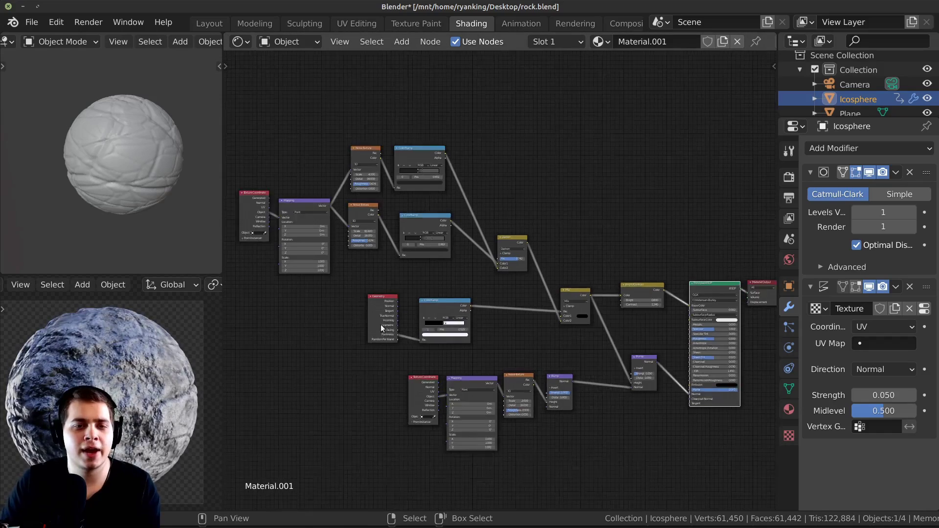
{"action": "scroll", "coordinate": [397, 325], "scroll_direction": "up", "scroll_amount": 2}
{"action": "middle_click_drag", "start_coordinate": [408, 322], "coordinate": [550, 298]}
{"action": "scroll", "coordinate": [451, 317], "scroll_direction": "up", "scroll_amount": 2}
{"action": "scroll", "coordinate": [537, 318], "scroll_direction": "up", "scroll_amount": 3}
{"action": "left_click_drag", "start_coordinate": [401, 294], "coordinate": [371, 292]}
{"action": "middle_click_drag", "start_coordinate": [418, 322], "coordinate": [436, 317]}
{"action": "scroll", "coordinate": [437, 316], "scroll_direction": "up", "scroll_amount": 1}
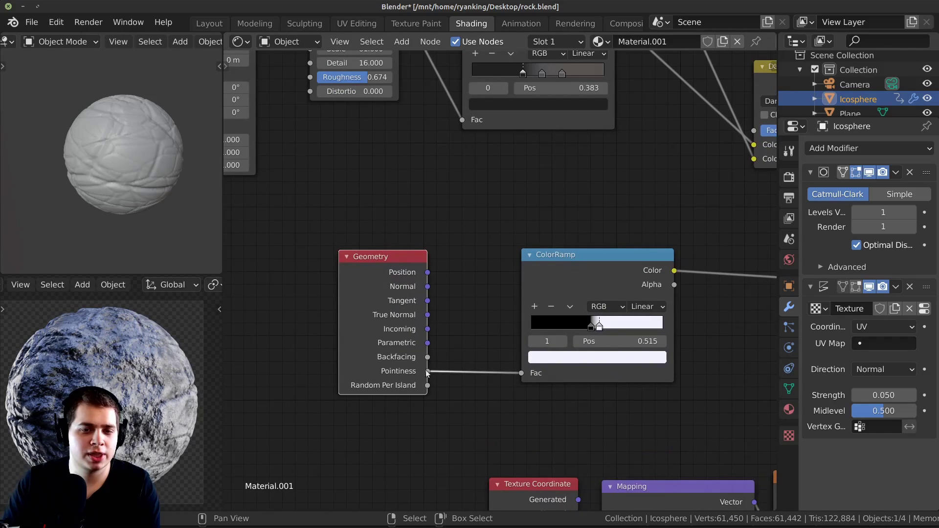
- Preview the output of the Pointiness ColorRamp directly on the rock sphere and inspect its creases
{"action": "left_click", "coordinate": [565, 274], "text": "ctrl+shift"}
{"action": "scroll", "coordinate": [122, 392], "scroll_direction": "up", "scroll_amount": 5}
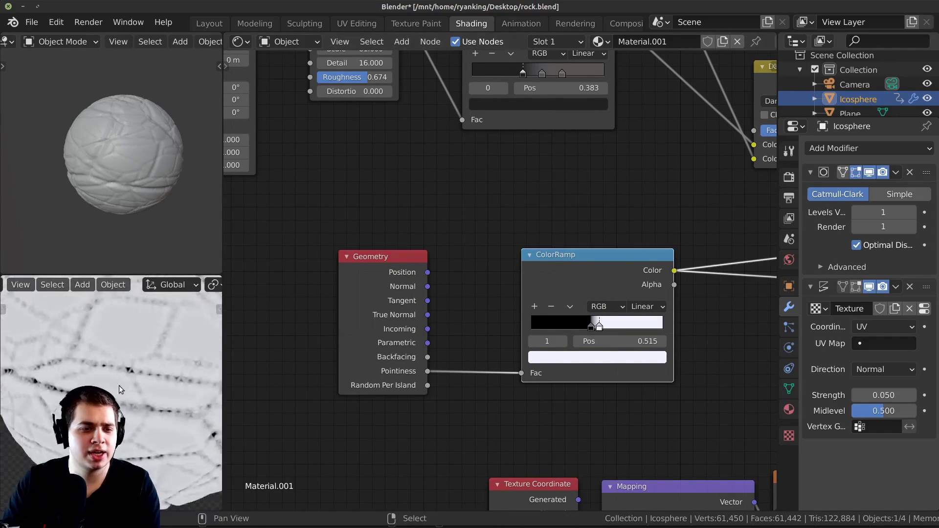
{"action": "scroll", "coordinate": [128, 407], "scroll_direction": "down", "scroll_amount": 1}
{"action": "mouse_move", "coordinate": [126, 392]}
{"action": "middle_mouse_down"}
{"action": "mouse_move", "coordinate": [122, 351]}
{"action": "mouse_move", "coordinate": [122, 394]}
{"action": "middle_mouse_up"}
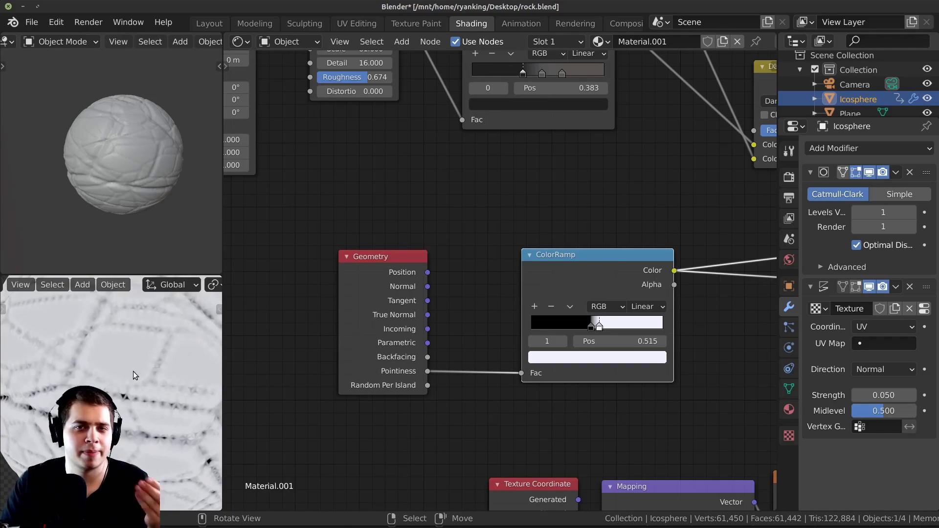
{"action": "middle_click_drag", "start_coordinate": [130, 363], "coordinate": [124, 386]}
- Reposition the Geometry node beside its ColorRamp and restore the full rock material preview
{"action": "left_click_drag", "start_coordinate": [372, 295], "coordinate": [371, 286]}
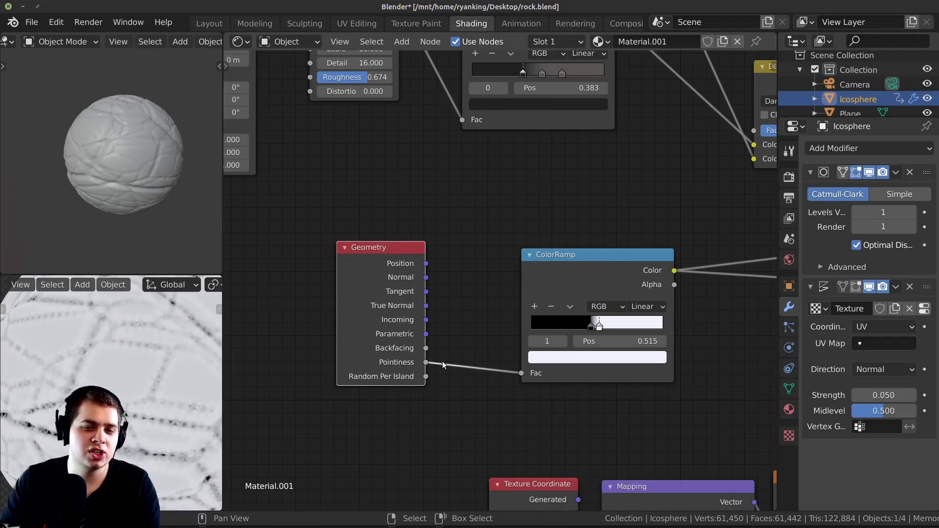
{"action": "left_click_drag", "start_coordinate": [430, 361], "coordinate": [466, 353]}
{"action": "left_click_drag", "start_coordinate": [374, 273], "coordinate": [372, 286]}
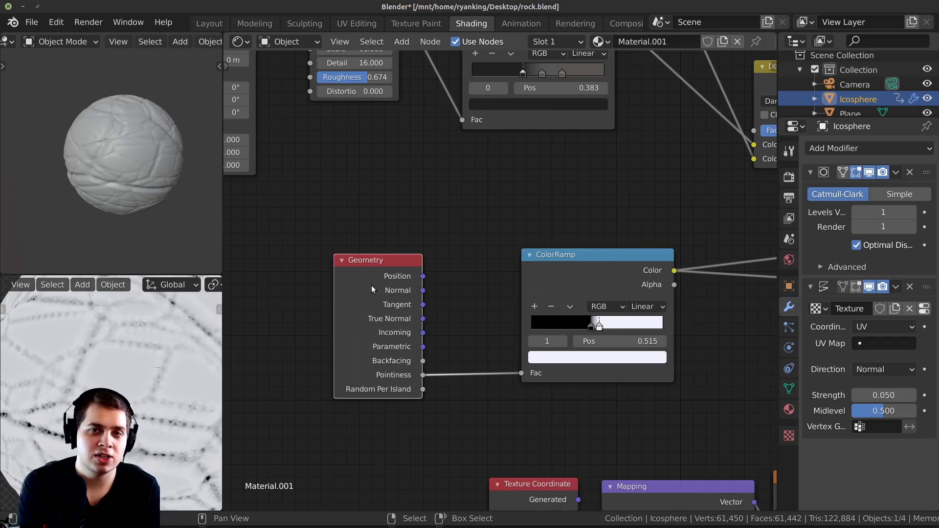
{"action": "key", "text": "Home"}
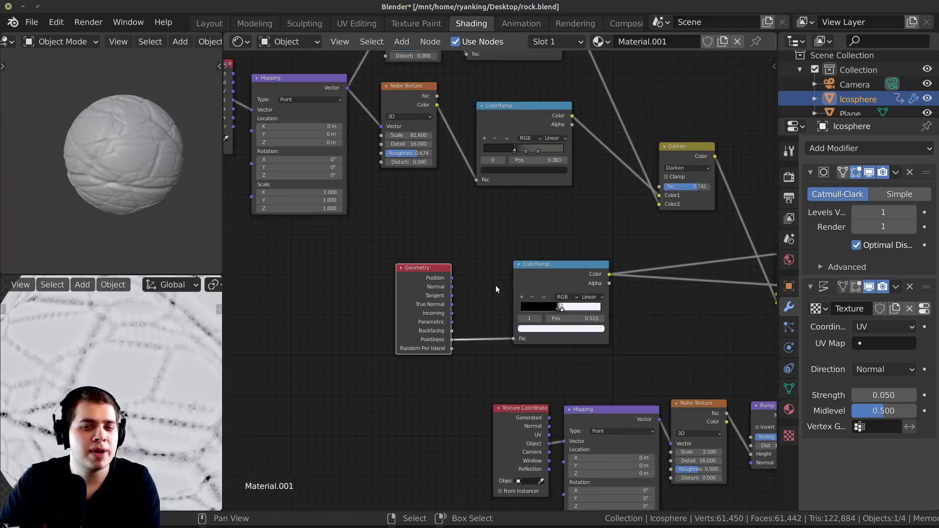
{"action": "key", "text": "Home"}
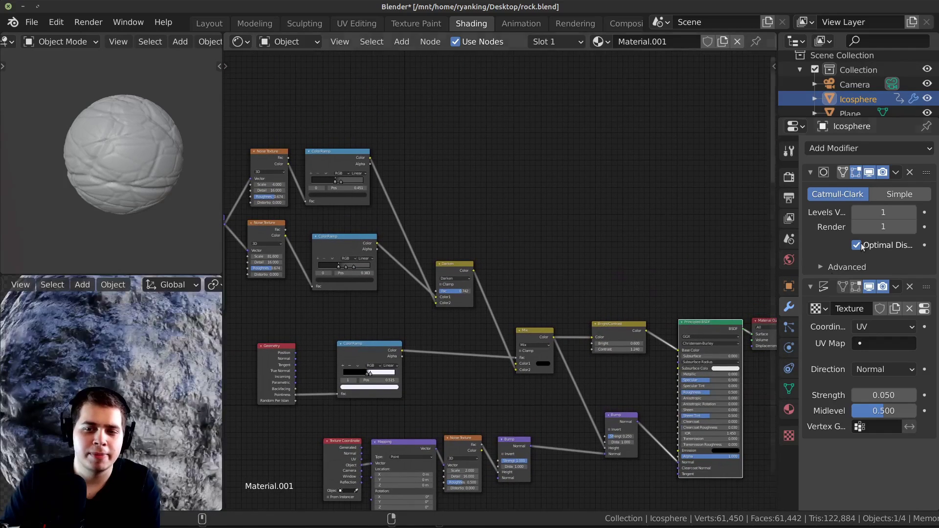
- Open the render properties and examine the finished rock sphere in the rendered camera view
{"action": "left_click", "coordinate": [789, 177]}
{"action": "scroll", "coordinate": [809, 204], "scroll_direction": "up", "scroll_amount": 5}
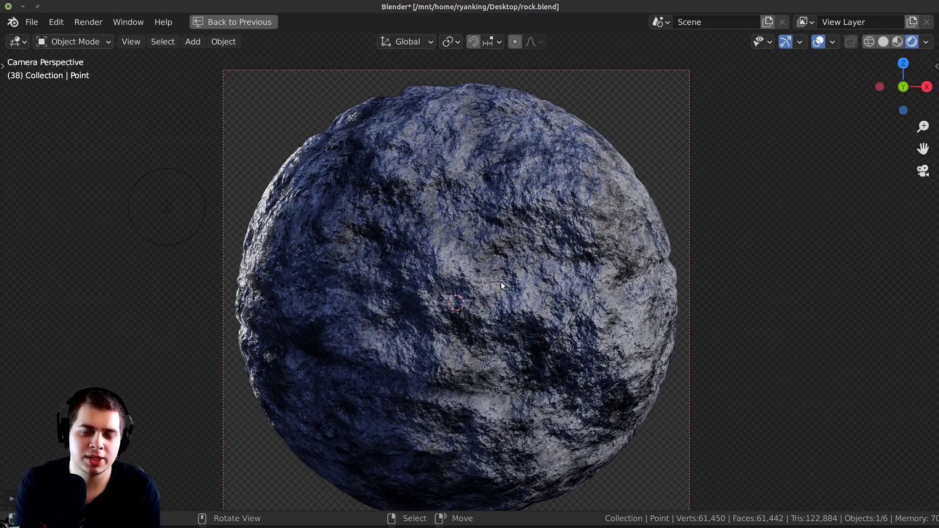
{"action": "left_click", "coordinate": [518, 306]}
{"action": "mouse_move", "coordinate": [469, 272]}
{"action": "middle_mouse_down"}
{"action": "mouse_move", "coordinate": [512, 319]}
{"action": "mouse_move", "coordinate": [490, 301]}
{"action": "mouse_move", "coordinate": [541, 308]}
{"action": "mouse_move", "coordinate": [442, 263]}
{"action": "mouse_move", "coordinate": [491, 272]}
{"action": "mouse_move", "coordinate": [483, 271]}
{"action": "middle_mouse_up"}
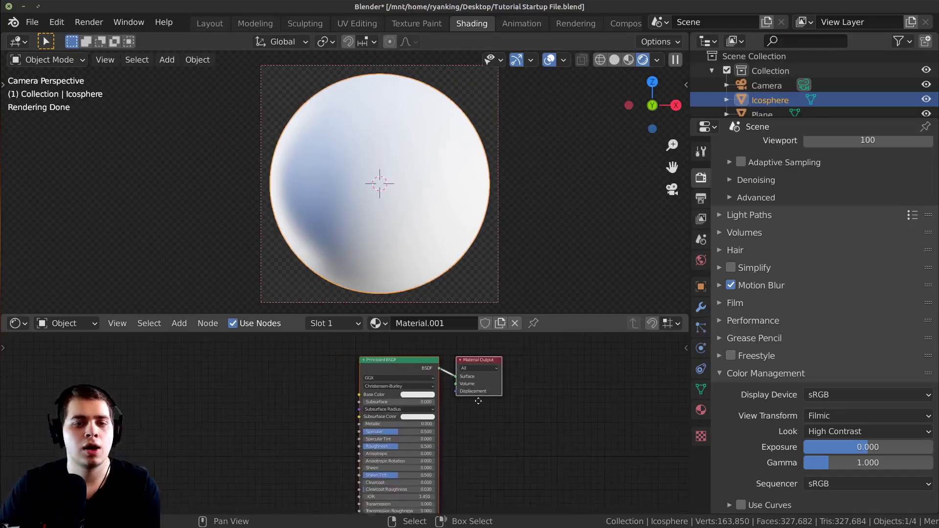
- Rename the ico sphere's material in the startup file to "Rock"
{"action": "scroll", "coordinate": [439, 399], "scroll_direction": "up", "scroll_amount": 2}
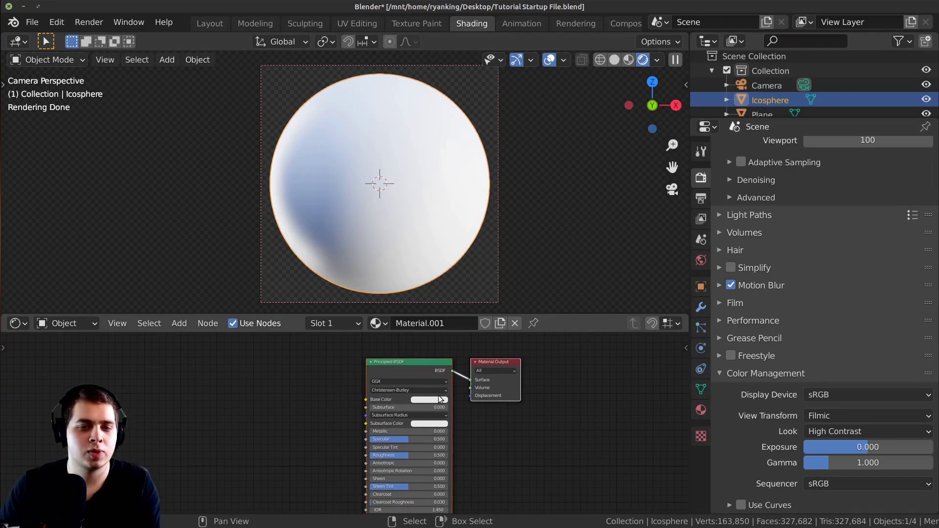
{"action": "double_click", "coordinate": [437, 321]}
{"action": "type", "text": "Rock"}
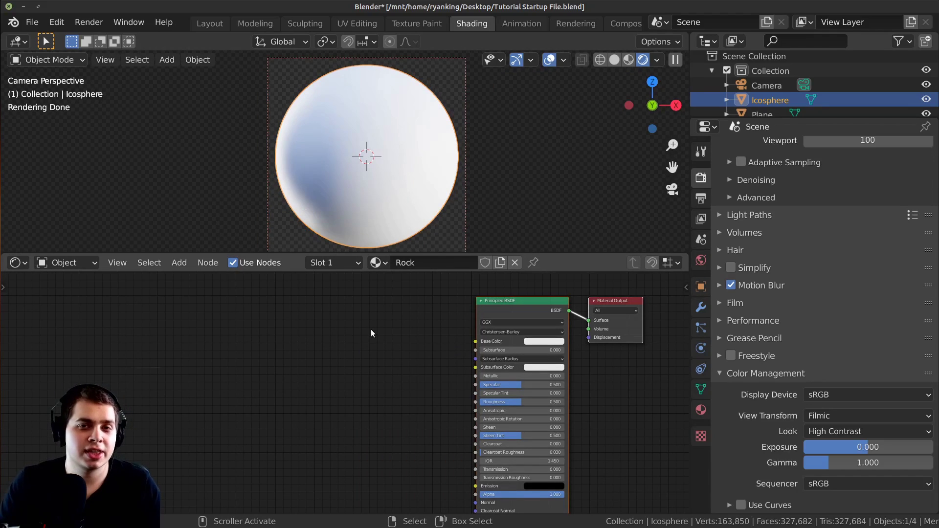
- Add a Noise Texture node to the Rock material and place it to the left of the Principled BSDF
{"action": "middle_click_drag", "start_coordinate": [350, 325], "coordinate": [377, 336]}
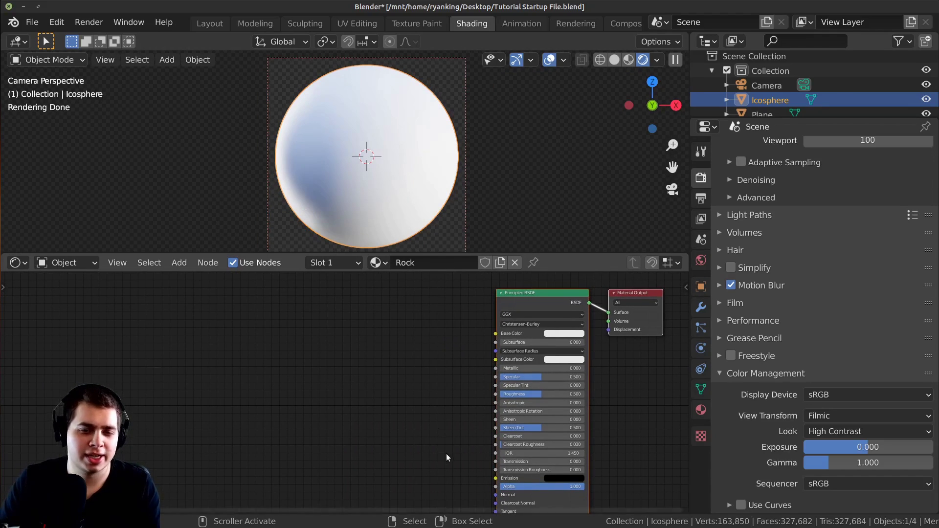
{"action": "middle_click_drag", "start_coordinate": [446, 452], "coordinate": [440, 412]}
{"action": "left_click_drag", "start_coordinate": [487, 456], "coordinate": [435, 442]}
{"action": "middle_click_drag", "start_coordinate": [338, 413], "coordinate": [335, 415]}
{"action": "key", "text": "shift+a"}
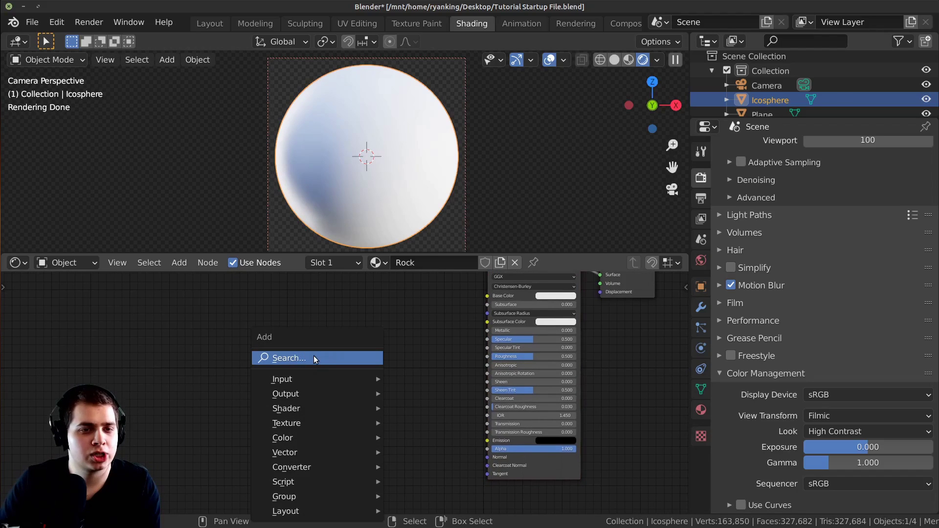
{"action": "left_click", "coordinate": [315, 359]}
{"action": "type", "text": "no"}
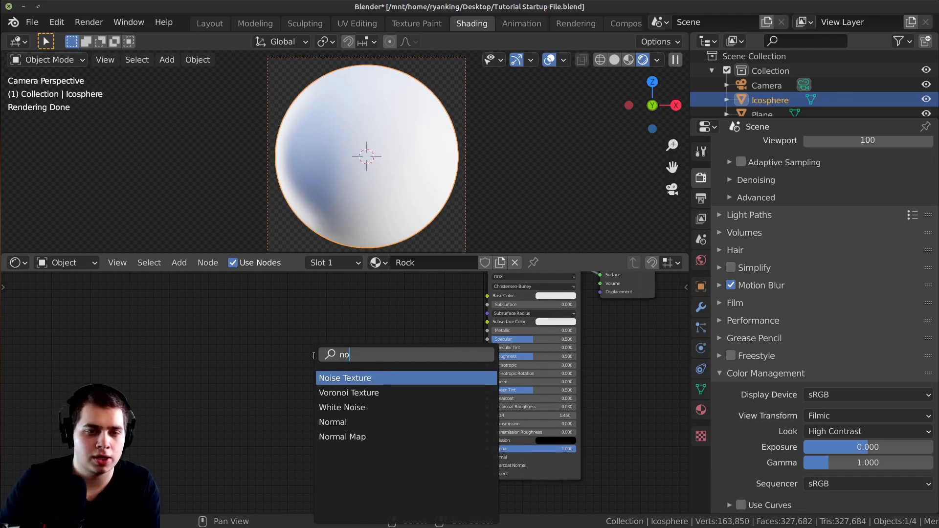
{"action": "left_click", "coordinate": [349, 379]}
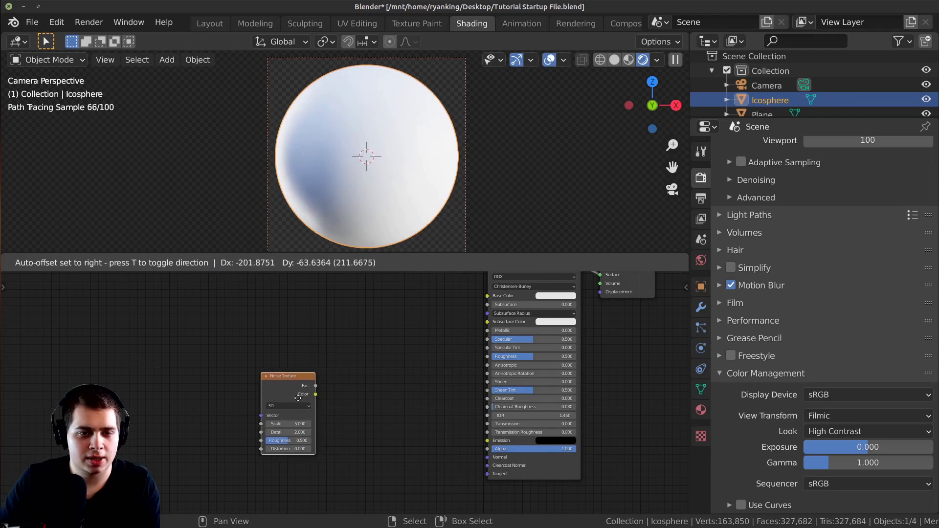
{"action": "left_click", "coordinate": [298, 398]}
{"action": "middle_click_drag", "start_coordinate": [311, 385], "coordinate": [394, 374]}
{"action": "scroll", "coordinate": [395, 373], "scroll_direction": "down", "scroll_amount": 1}
{"action": "scroll", "coordinate": [395, 374], "scroll_direction": "up", "scroll_amount": 2}
{"action": "left_click_drag", "start_coordinate": [399, 373], "coordinate": [390, 380]}
{"action": "middle_click_drag", "start_coordinate": [398, 381], "coordinate": [340, 404]}
{"action": "scroll", "coordinate": [347, 396], "scroll_direction": "down", "scroll_amount": 3}
{"action": "middle_click_drag", "start_coordinate": [380, 360], "coordinate": [347, 385]}
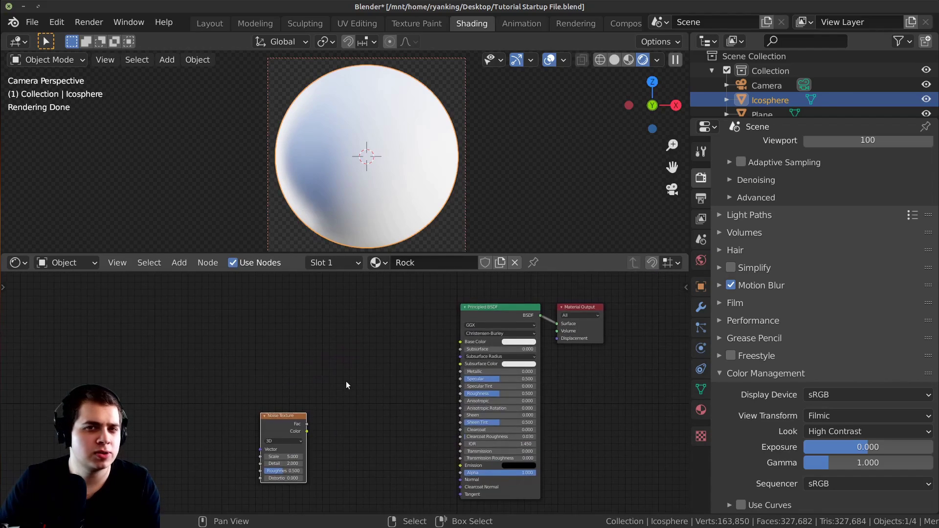
- Look up the Node Wrangler add-on in the preferences by searching "nod" and expand its details
{"action": "scroll", "coordinate": [342, 377], "scroll_direction": "up", "scroll_amount": 2}
{"action": "left_click", "coordinate": [116, 20]}
{"action": "left_click", "coordinate": [57, 22]}
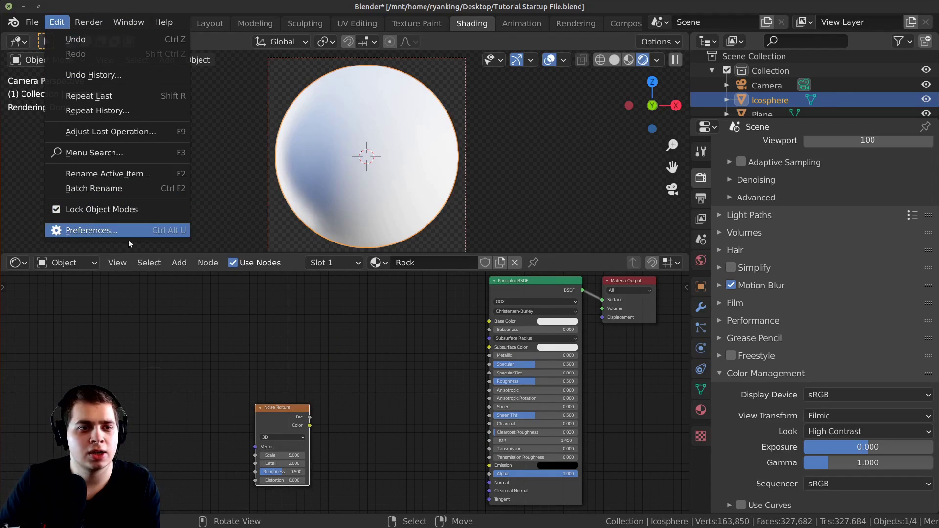
{"action": "left_click", "coordinate": [99, 230]}
{"action": "left_click", "coordinate": [57, 182]}
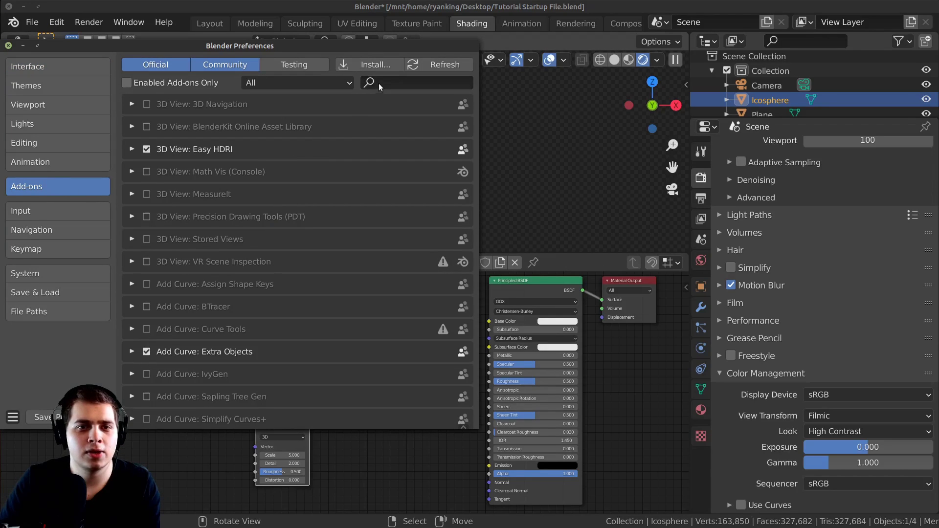
{"action": "left_click", "coordinate": [380, 86]}
{"action": "type", "text": "nod"}
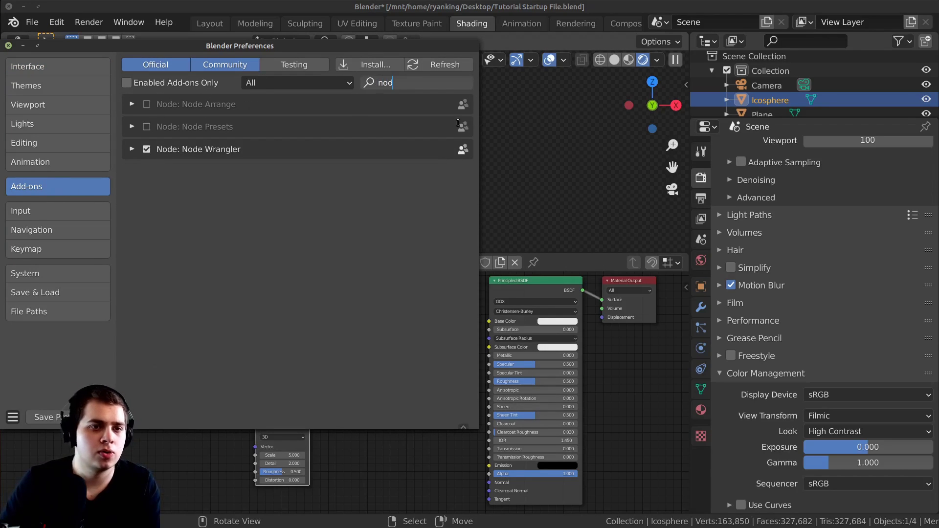
{"action": "left_click", "coordinate": [131, 169]}
{"action": "left_click", "coordinate": [133, 150]}
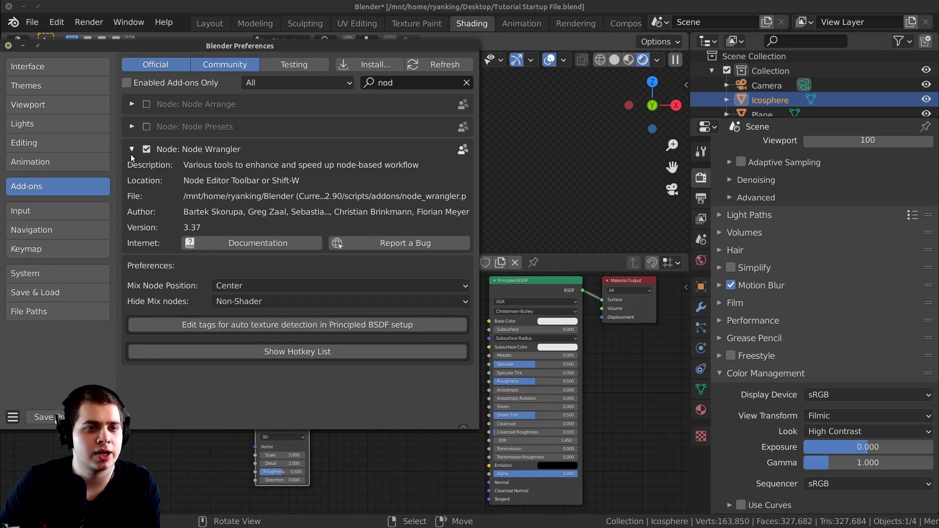
{"action": "left_click", "coordinate": [8, 46]}
- Preview the Noise Texture directly on the ico sphere with Node Wrangler and view it through the camera
{"action": "middle_click_drag", "start_coordinate": [318, 430], "coordinate": [345, 419]}
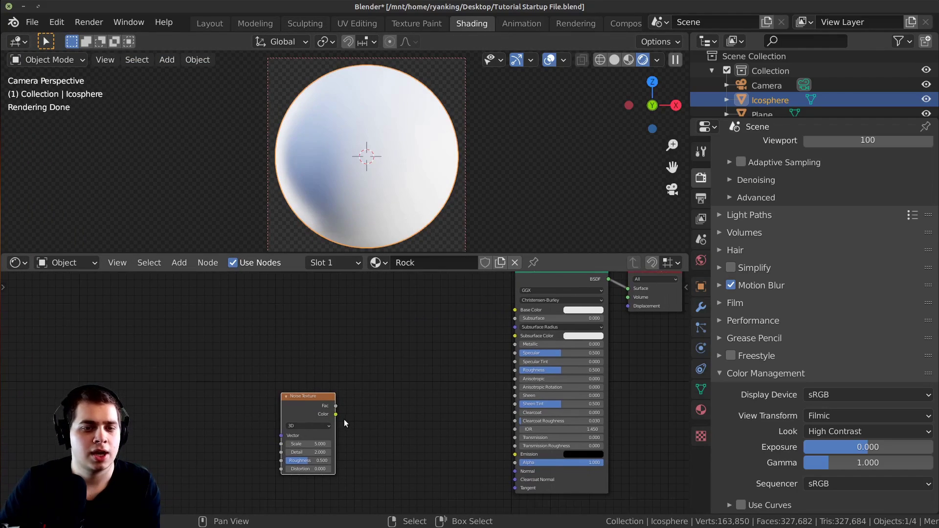
{"action": "left_click", "coordinate": [305, 400], "text": "ctrl+shift"}
{"action": "left_click_drag", "start_coordinate": [304, 403], "coordinate": [298, 404]}
{"action": "middle_click_drag", "start_coordinate": [316, 416], "coordinate": [359, 409]}
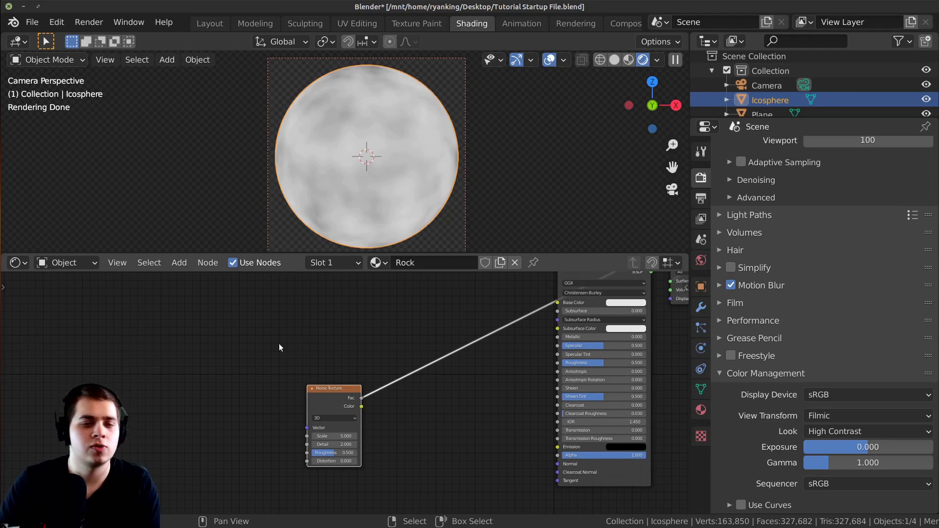
{"action": "scroll", "coordinate": [332, 402], "scroll_direction": "up", "scroll_amount": 2}
{"action": "middle_click_drag", "start_coordinate": [332, 402], "coordinate": [351, 403]}
{"action": "middle_click_drag", "start_coordinate": [353, 141], "coordinate": [373, 141]}
{"action": "key", "text": "KP_0"}
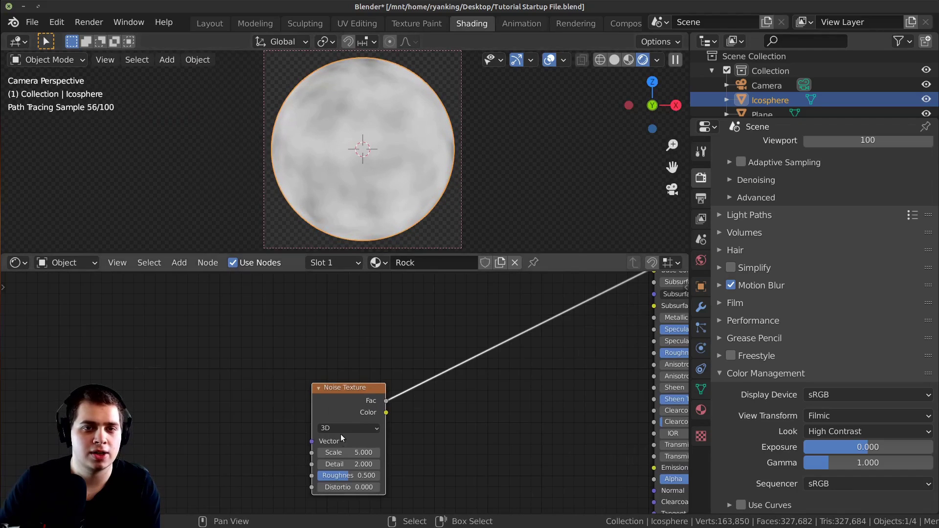
- Add Mapping and Texture Coordinate nodes feeding the Noise Texture's Vector input and space them out to its left
{"action": "scroll", "coordinate": [347, 418], "scroll_direction": "up", "scroll_amount": 2}
{"action": "left_click_drag", "start_coordinate": [354, 387], "coordinate": [331, 382]}
{"action": "key", "text": "ctrl+t"}
{"action": "scroll", "coordinate": [314, 384], "scroll_direction": "down", "scroll_amount": 5}
{"action": "middle_click_drag", "start_coordinate": [344, 378], "coordinate": [394, 378]}
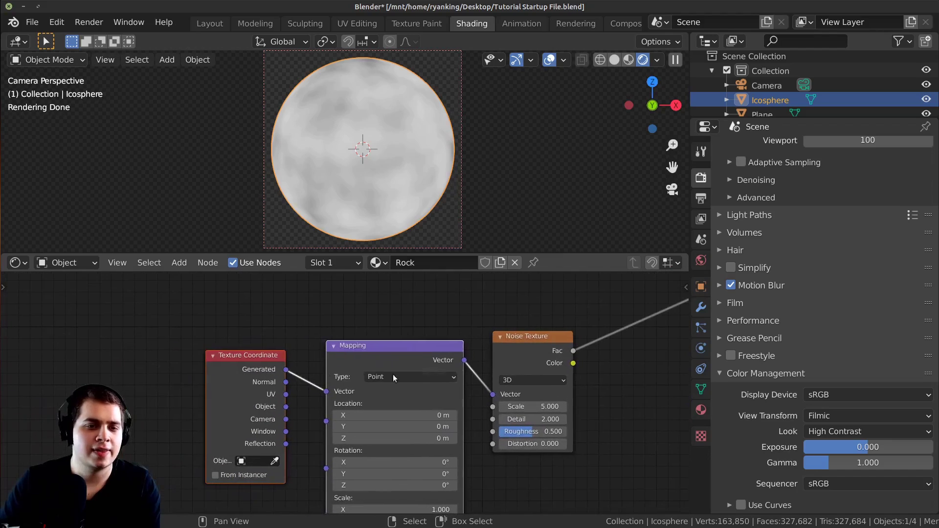
{"action": "left_click_drag", "start_coordinate": [239, 370], "coordinate": [233, 369]}
{"action": "left_click", "coordinate": [371, 355]}
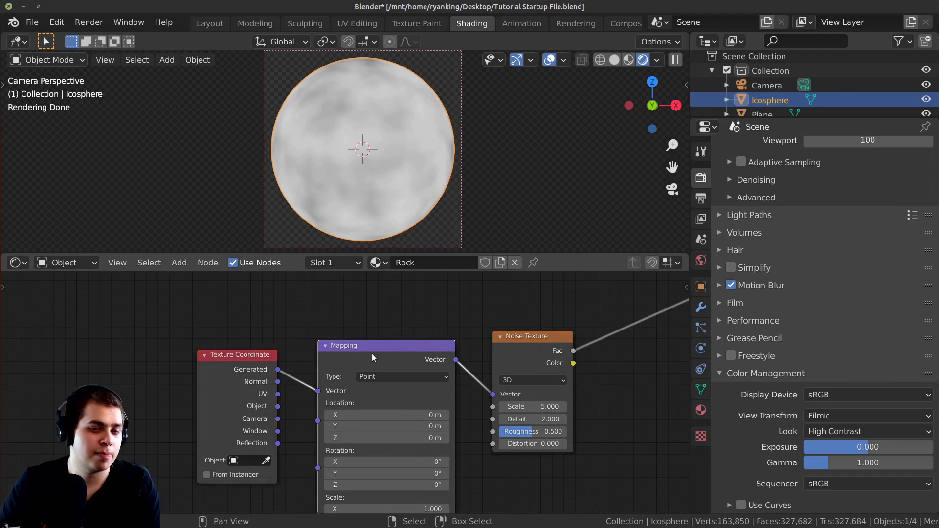
- Connect the Texture Coordinate's Object output to the Mapping's Vector input and shift the Noise Texture slightly right
{"action": "middle_click_drag", "start_coordinate": [352, 353], "coordinate": [377, 312]}
{"action": "scroll", "coordinate": [377, 312], "scroll_direction": "up", "scroll_amount": 2}
{"action": "middle_click_drag", "start_coordinate": [288, 377], "coordinate": [274, 398]}
{"action": "left_click_drag", "start_coordinate": [275, 394], "coordinate": [326, 381]}
{"action": "left_click_drag", "start_coordinate": [365, 329], "coordinate": [365, 336]}
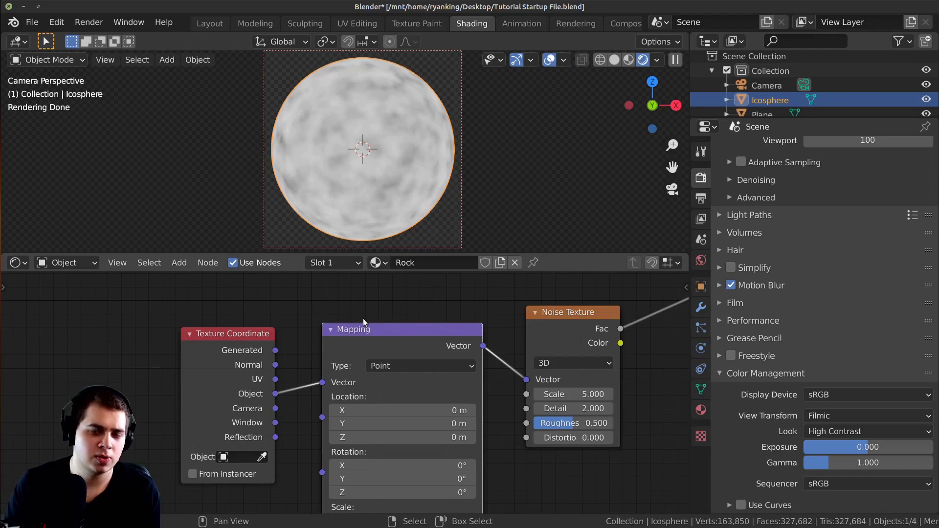
{"action": "left_click_drag", "start_coordinate": [577, 319], "coordinate": [581, 324]}
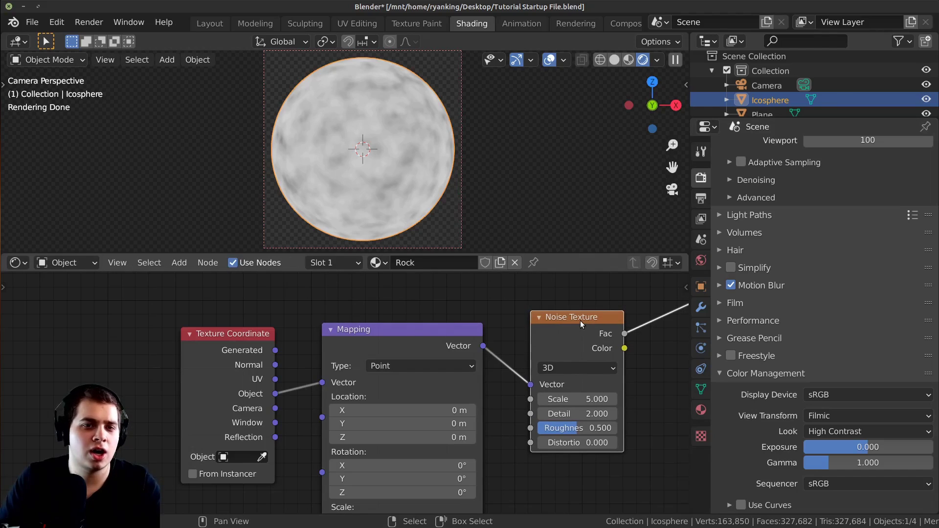
{"action": "scroll", "coordinate": [430, 365], "scroll_direction": "down", "scroll_amount": 2}
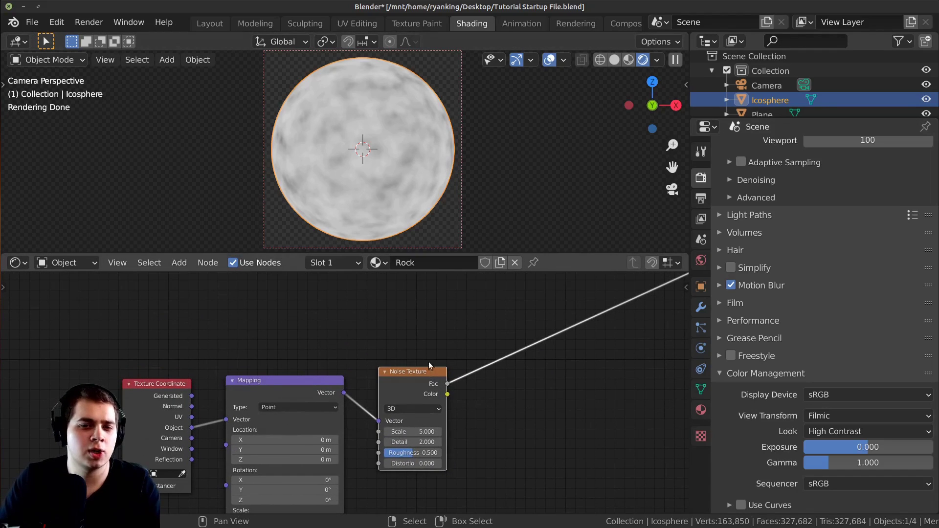
- Switch the material preview from the Noise Texture back to the Principled BSDF
{"action": "middle_click_drag", "start_coordinate": [220, 412], "coordinate": [340, 394]}
{"action": "scroll", "coordinate": [340, 394], "scroll_direction": "up", "scroll_amount": 4}
{"action": "left_click_drag", "start_coordinate": [300, 380], "coordinate": [347, 412]}
{"action": "scroll", "coordinate": [349, 410], "scroll_direction": "down", "scroll_amount": 6}
{"action": "middle_click_drag", "start_coordinate": [482, 328], "coordinate": [349, 344]}
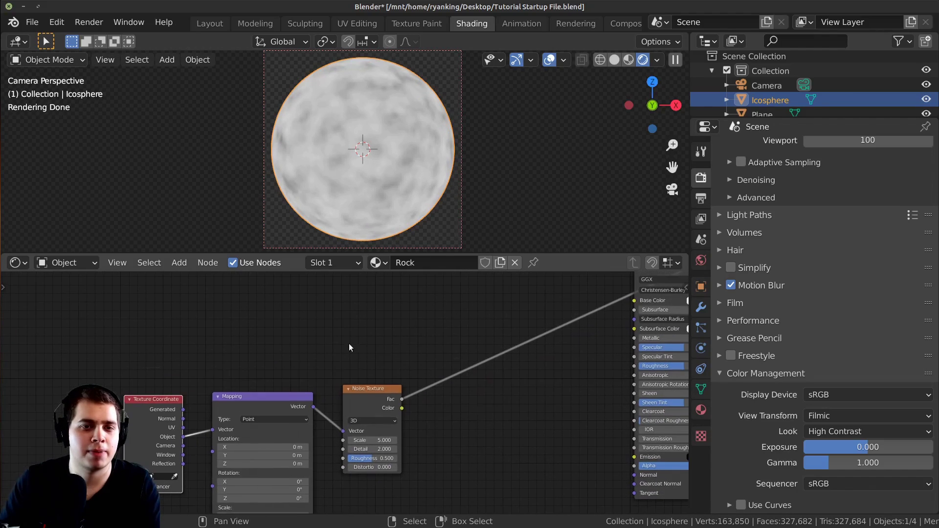
{"action": "left_click", "coordinate": [391, 389]}
{"action": "scroll", "coordinate": [391, 389], "scroll_direction": "down", "scroll_amount": 3}
{"action": "middle_click_drag", "start_coordinate": [583, 308], "coordinate": [473, 329]}
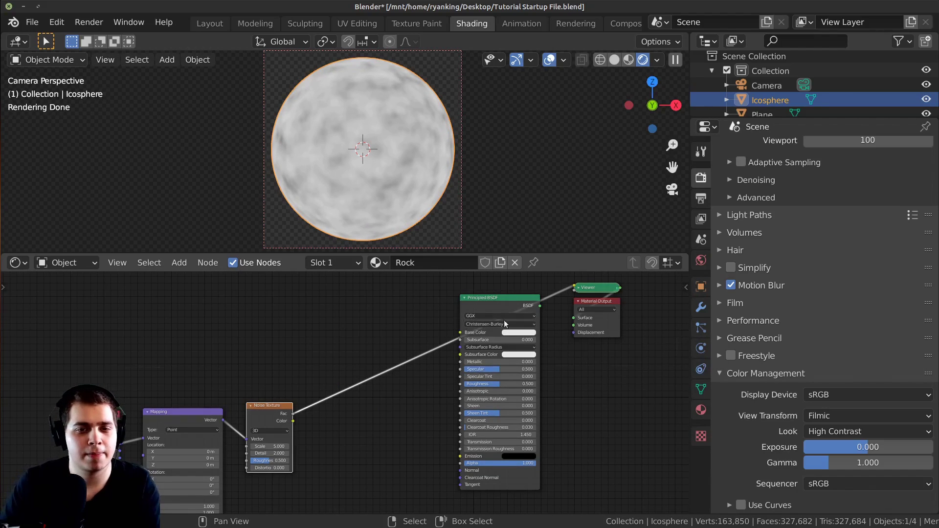
{"action": "left_click", "coordinate": [494, 301], "text": "ctrl+shift"}
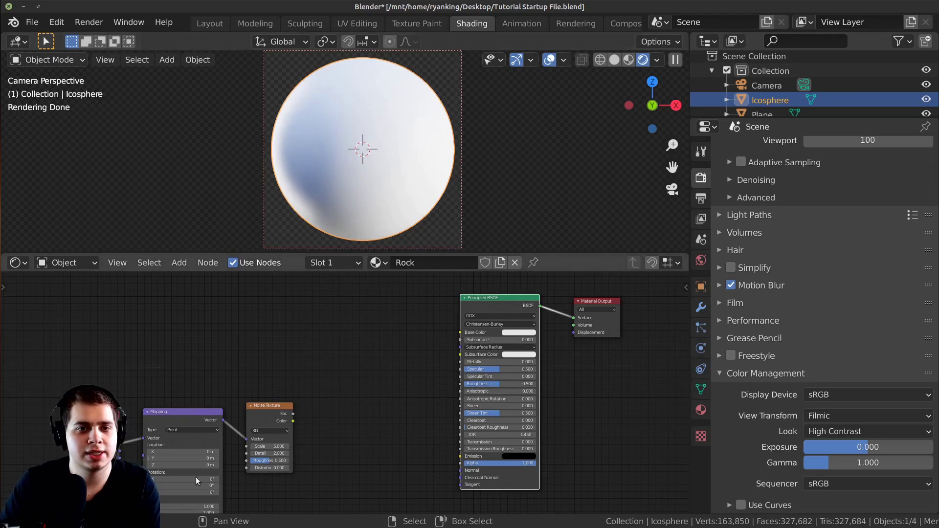
- Connect the Noise Texture's Fac output to the Principled BSDF's Normal input
{"action": "scroll", "coordinate": [318, 367], "scroll_direction": "up", "scroll_amount": 1}
{"action": "left_click_drag", "start_coordinate": [264, 383], "coordinate": [290, 379]}
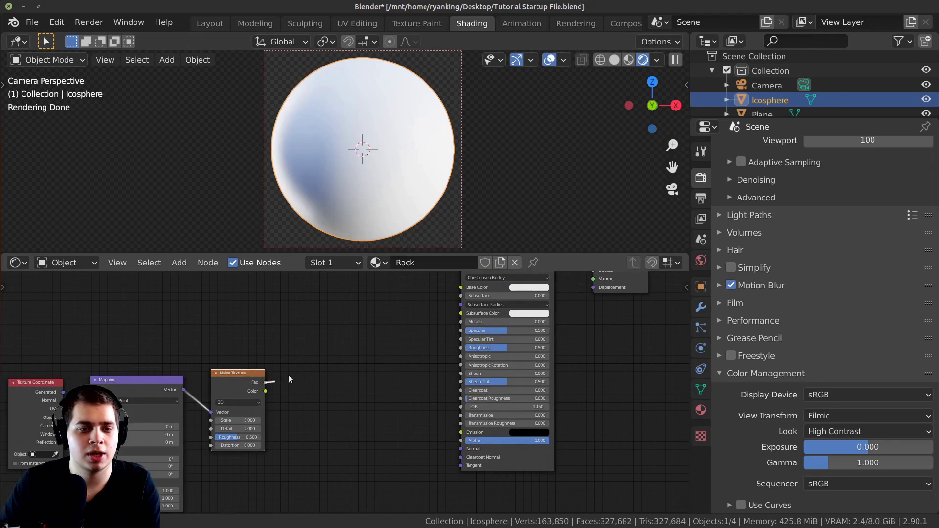
{"action": "left_click_drag", "start_coordinate": [326, 435], "coordinate": [460, 449]}
{"action": "scroll", "coordinate": [380, 342], "scroll_direction": "down", "scroll_amount": 1}
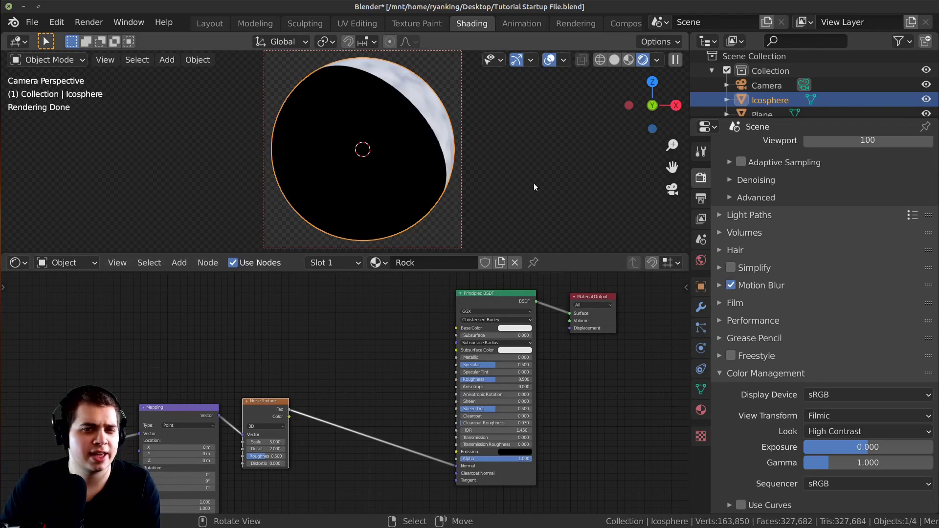
{"action": "scroll", "coordinate": [255, 431], "scroll_direction": "up", "scroll_amount": 2}
{"action": "scroll", "coordinate": [254, 429], "scroll_direction": "up", "scroll_amount": 1}
{"action": "left_click_drag", "start_coordinate": [254, 427], "coordinate": [264, 415]}
{"action": "middle_click_drag", "start_coordinate": [269, 399], "coordinate": [266, 315]}
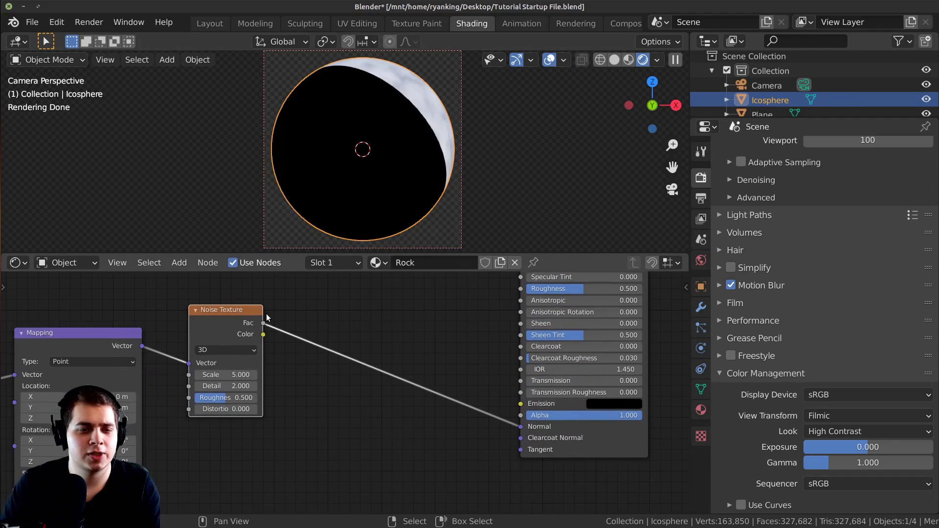
- Insert a Bump node into the link between the Noise Texture and the Principled BSDF's Normal input
{"action": "left_click", "coordinate": [348, 310]}
{"action": "middle_click_drag", "start_coordinate": [514, 398], "coordinate": [510, 422]}
{"action": "scroll", "coordinate": [504, 415], "scroll_direction": "down", "scroll_amount": 2}
{"action": "middle_click_drag", "start_coordinate": [423, 364], "coordinate": [403, 433]}
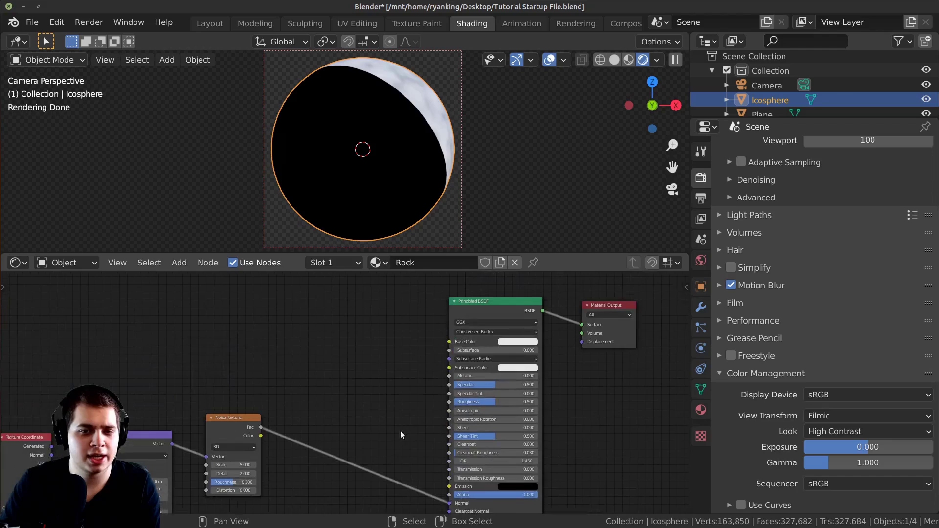
{"action": "left_click_drag", "start_coordinate": [491, 315], "coordinate": [474, 305]}
{"action": "scroll", "coordinate": [366, 330], "scroll_direction": "up", "scroll_amount": 1}
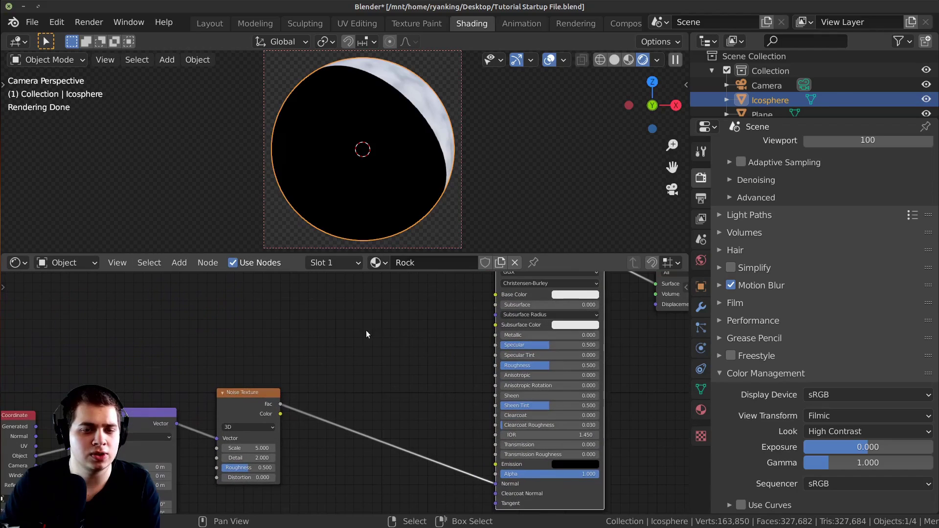
{"action": "key", "text": "shift+a"}
{"action": "left_click", "coordinate": [326, 327]}
{"action": "type", "text": "bum"}
{"action": "left_click", "coordinate": [345, 353]}
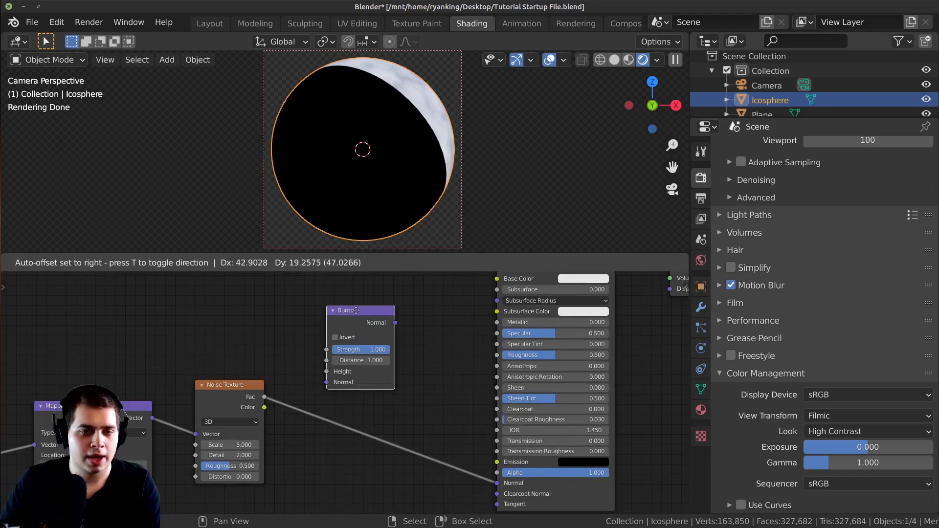
{"action": "left_click", "coordinate": [413, 415]}
{"action": "scroll", "coordinate": [307, 414], "scroll_direction": "up", "scroll_amount": 2}
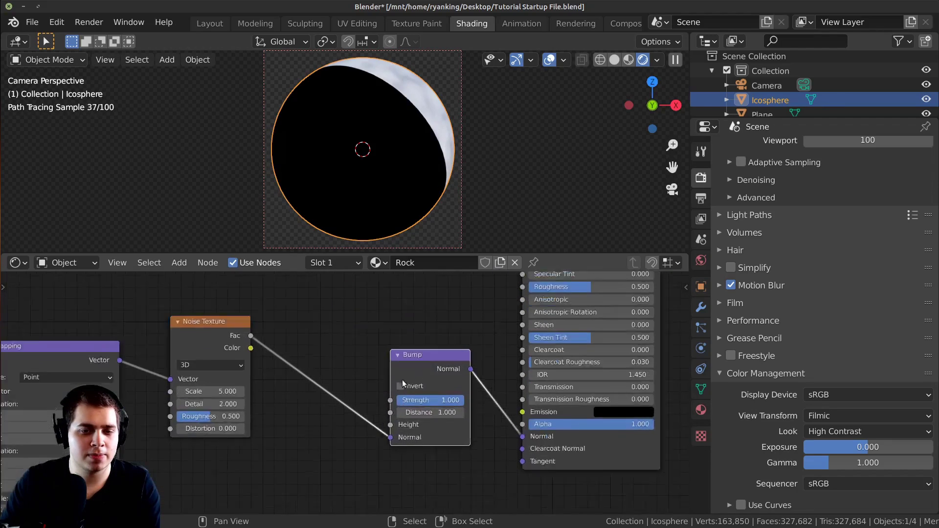
- Move the noise link from the Bump node's Normal input to its Height input
{"action": "left_click_drag", "start_coordinate": [402, 449], "coordinate": [403, 434]}
{"action": "middle_click_drag", "start_coordinate": [446, 324], "coordinate": [434, 341]}
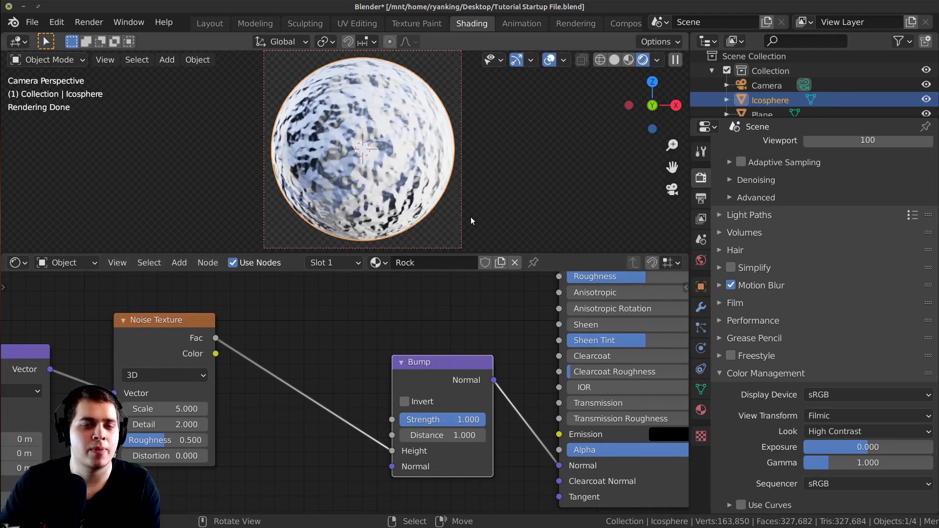
{"action": "scroll", "coordinate": [440, 378], "scroll_direction": "down", "scroll_amount": 3}
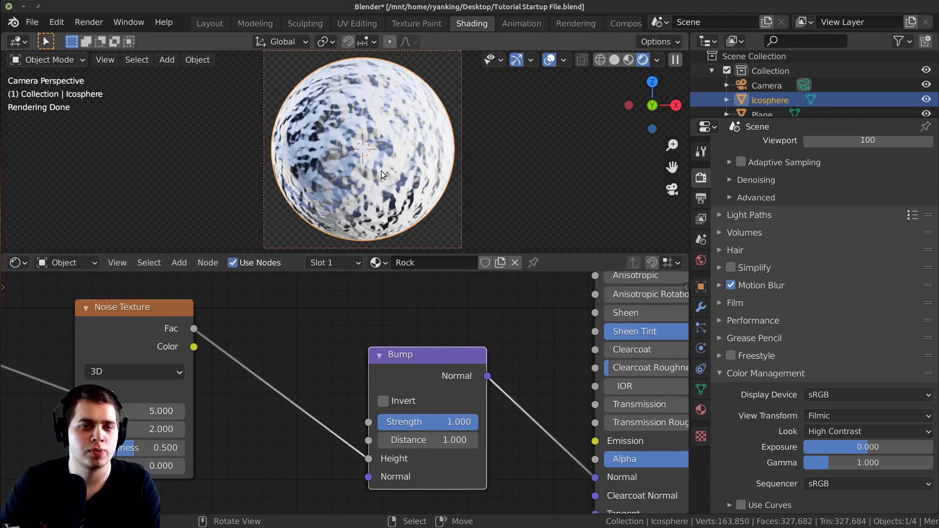
- Darken the Principled BSDF's Base Color to a dark grey with a value of about 0.107
{"action": "middle_click_drag", "start_coordinate": [515, 321], "coordinate": [498, 359]}
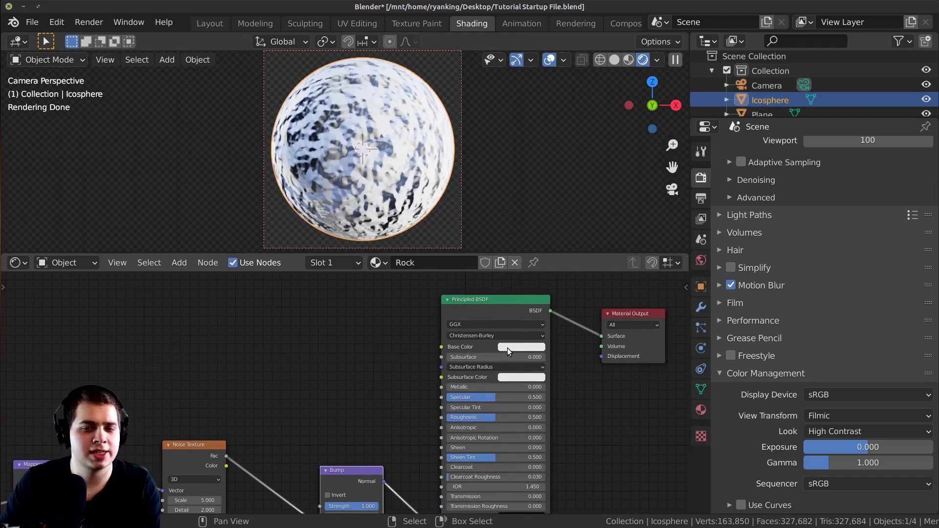
{"action": "left_click", "coordinate": [507, 349]}
{"action": "left_click_drag", "start_coordinate": [576, 246], "coordinate": [576, 276]}
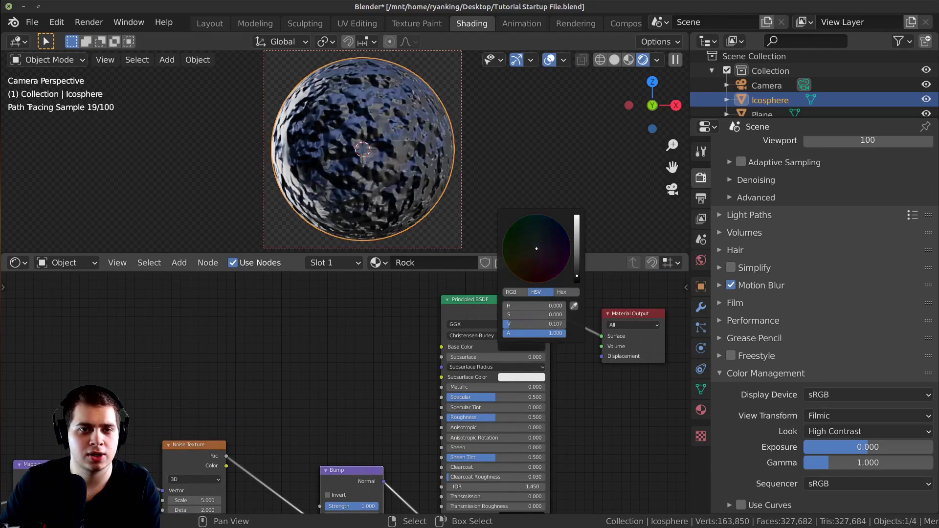
{"action": "scroll", "coordinate": [344, 148], "scroll_direction": "up", "scroll_amount": 2}
{"action": "scroll", "coordinate": [387, 337], "scroll_direction": "down", "scroll_amount": 1}
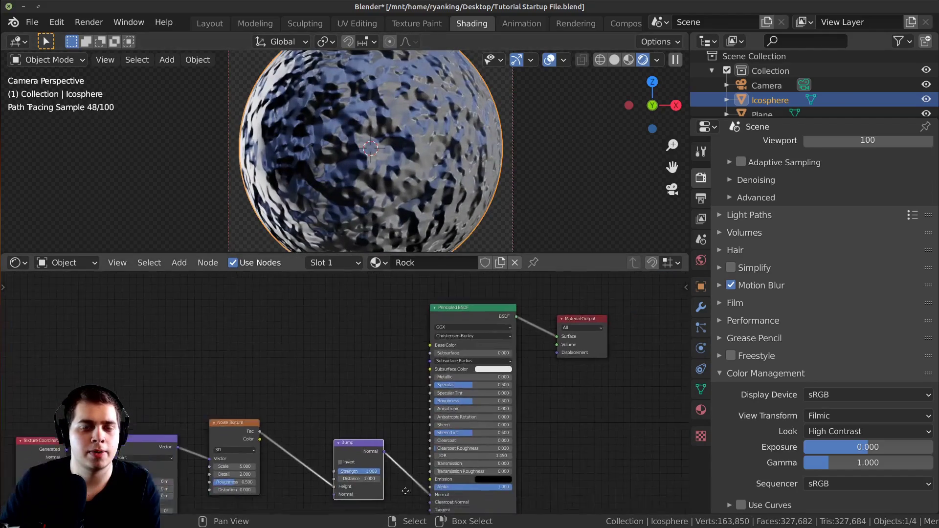
- Set the Noise Texture's Detail to 16
{"action": "middle_click_drag", "start_coordinate": [405, 491], "coordinate": [475, 400]}
{"action": "scroll", "coordinate": [447, 348], "scroll_direction": "up", "scroll_amount": 6}
{"action": "middle_click_drag", "start_coordinate": [407, 145], "coordinate": [420, 182], "text": "shift"}
{"action": "scroll", "coordinate": [387, 151], "scroll_direction": "up", "scroll_amount": 4}
{"action": "scroll", "coordinate": [313, 357], "scroll_direction": "up", "scroll_amount": 3}
{"action": "middle_click_drag", "start_coordinate": [313, 356], "coordinate": [377, 362]}
{"action": "scroll", "coordinate": [328, 222], "scroll_direction": "down", "scroll_amount": 2}
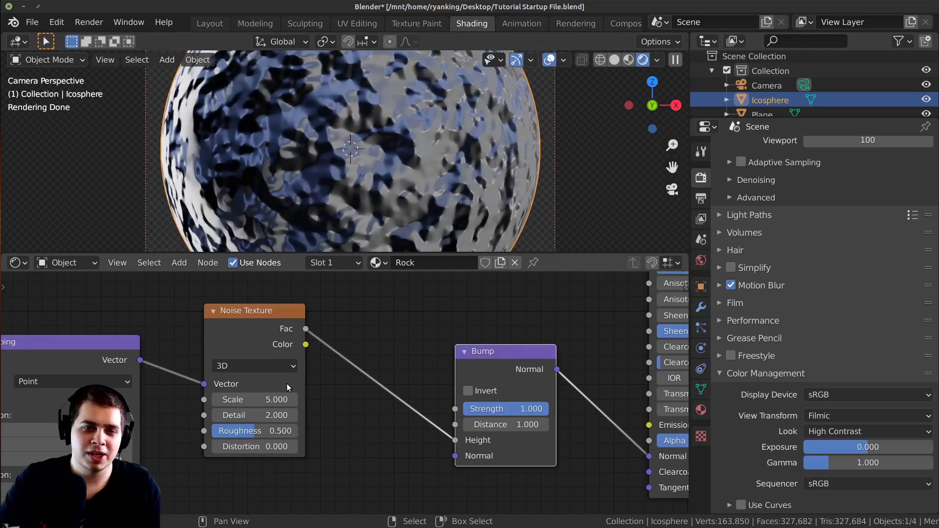
{"action": "scroll", "coordinate": [274, 425], "scroll_direction": "down", "scroll_amount": 1}
{"action": "middle_click_drag", "start_coordinate": [264, 443], "coordinate": [324, 466]}
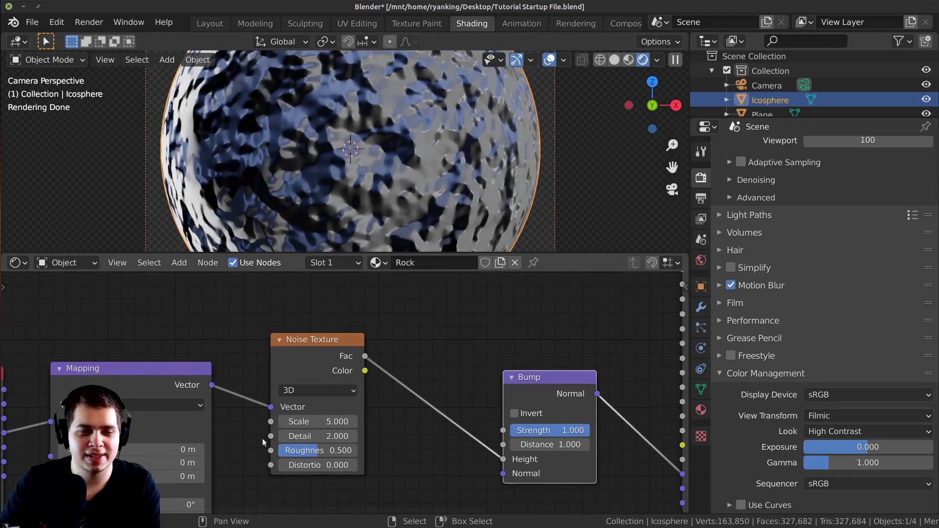
{"action": "left_click_drag", "start_coordinate": [310, 434], "coordinate": [328, 436]}
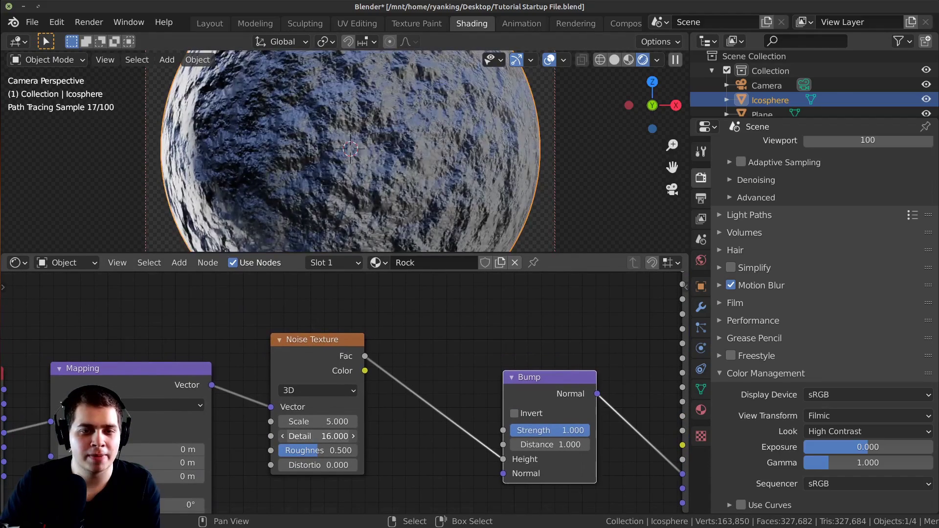
- Examine the bumpy rock surface up close in a maximized viewport, then restore the shading layout
{"action": "middle_click_drag", "start_coordinate": [386, 379], "coordinate": [373, 404]}
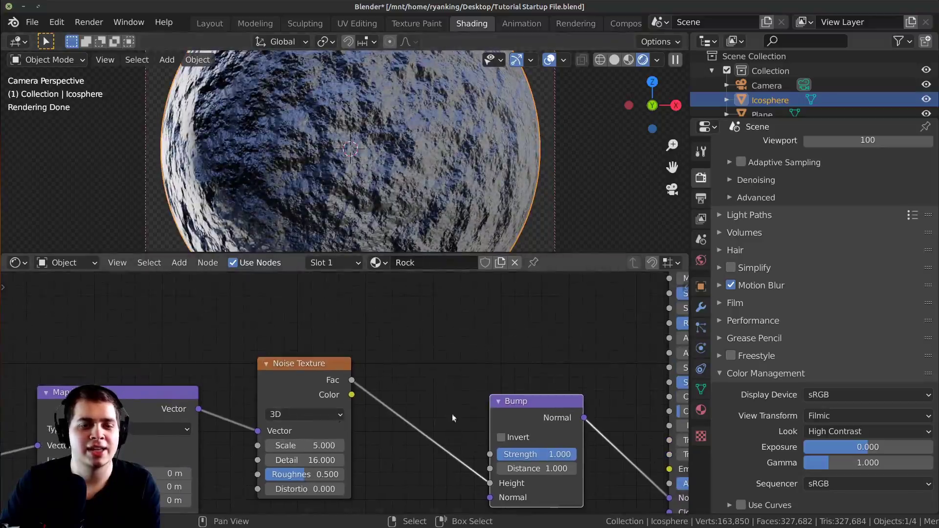
{"action": "scroll", "coordinate": [452, 414], "scroll_direction": "down", "scroll_amount": 1}
{"action": "key", "text": "ctrl+space"}
{"action": "scroll", "coordinate": [479, 193], "scroll_direction": "up", "scroll_amount": 1}
{"action": "scroll", "coordinate": [481, 192], "scroll_direction": "up", "scroll_amount": 1}
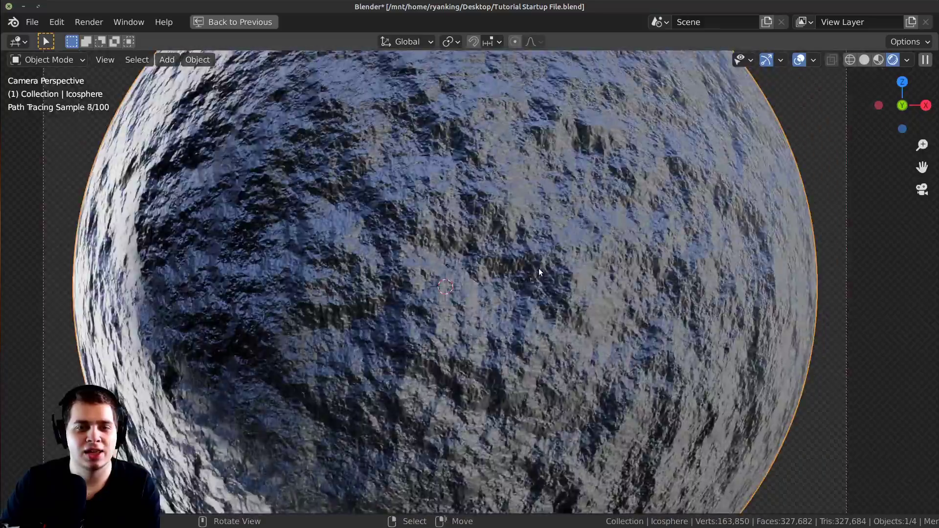
{"action": "scroll", "coordinate": [539, 268], "scroll_direction": "down", "scroll_amount": 4}
{"action": "scroll", "coordinate": [499, 262], "scroll_direction": "up", "scroll_amount": 3}
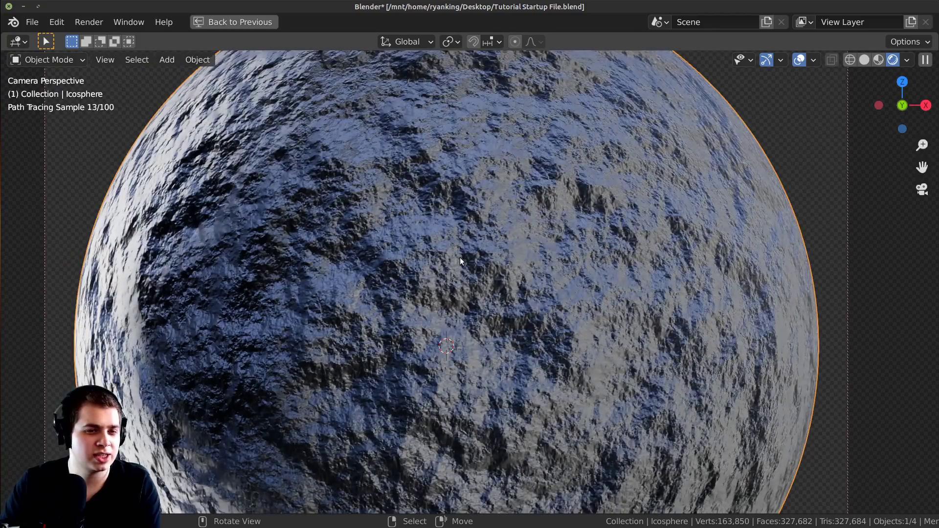
{"action": "key", "text": "ctrl+space"}
{"action": "scroll", "coordinate": [409, 157], "scroll_direction": "down", "scroll_amount": 3}
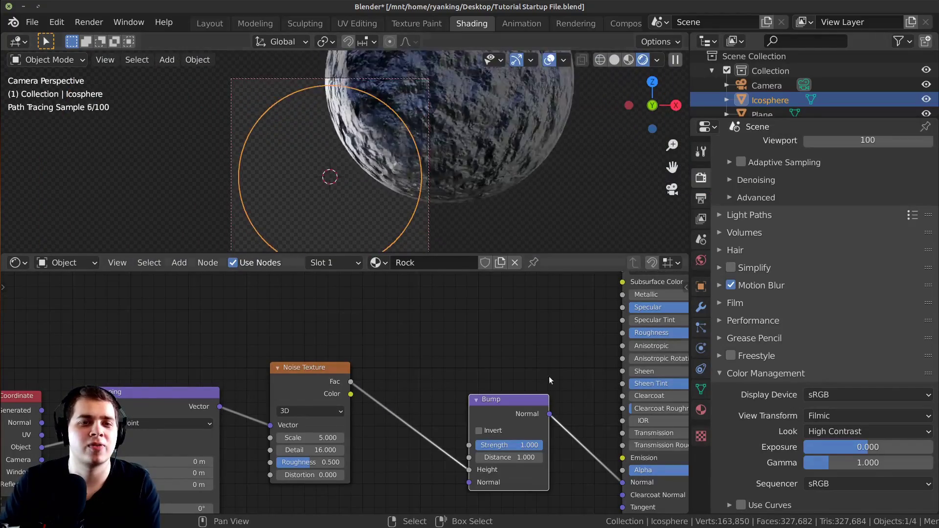
{"action": "scroll", "coordinate": [549, 377], "scroll_direction": "down", "scroll_amount": 1}
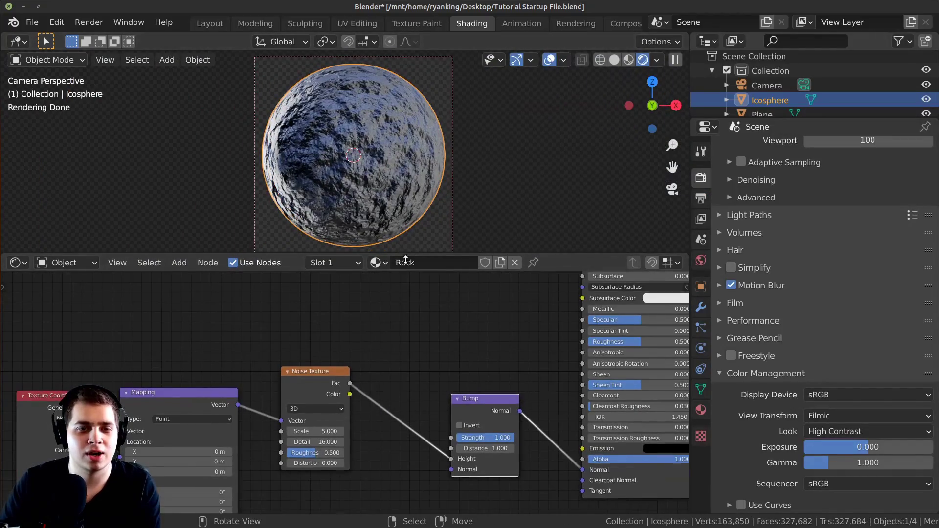
- Enlarge the 3D viewport by shrinking the node editor, and hide the viewport gizmos
{"action": "left_click_drag", "start_coordinate": [407, 254], "coordinate": [407, 282]}
{"action": "scroll", "coordinate": [494, 384], "scroll_direction": "down", "scroll_amount": 1}
{"action": "middle_click_drag", "start_coordinate": [445, 142], "coordinate": [445, 137], "text": "shift"}
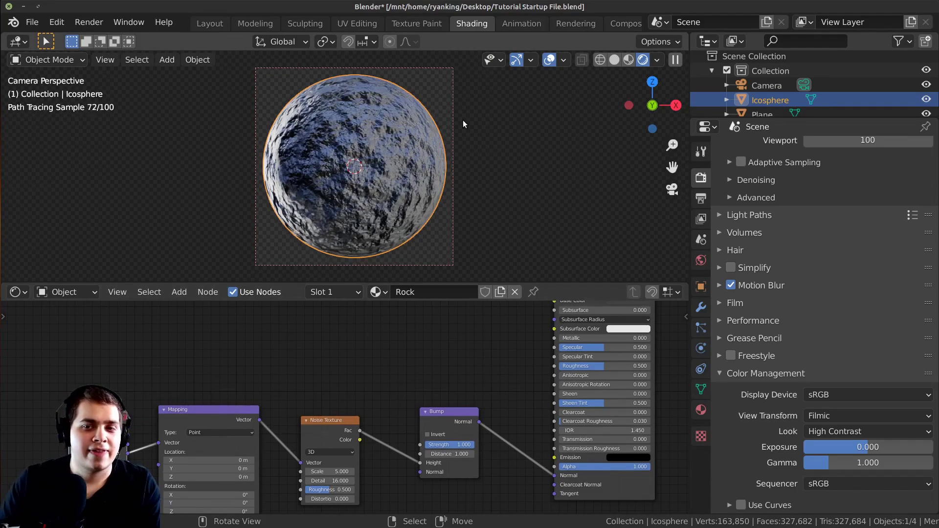
{"action": "left_click", "coordinate": [516, 64]}
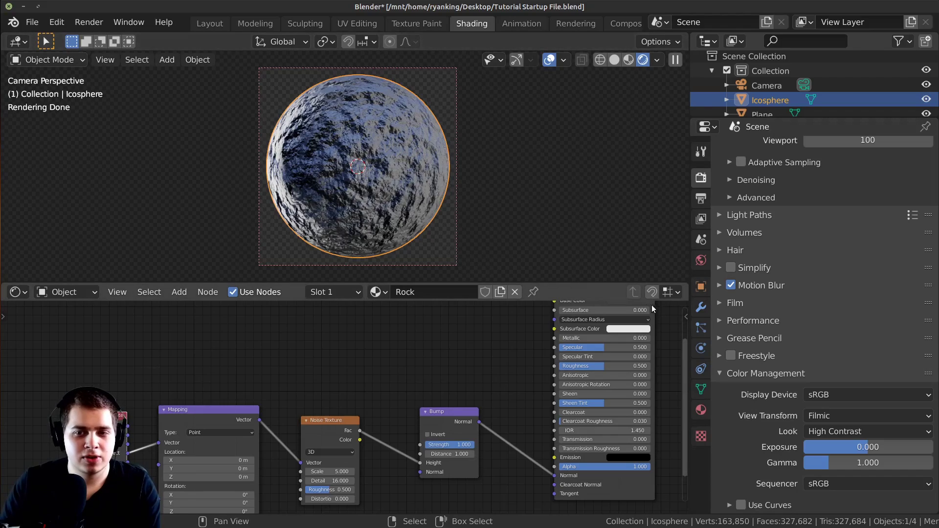
- Add a Displace modifier to the ico sphere and give it a new texture
{"action": "left_click", "coordinate": [701, 308]}
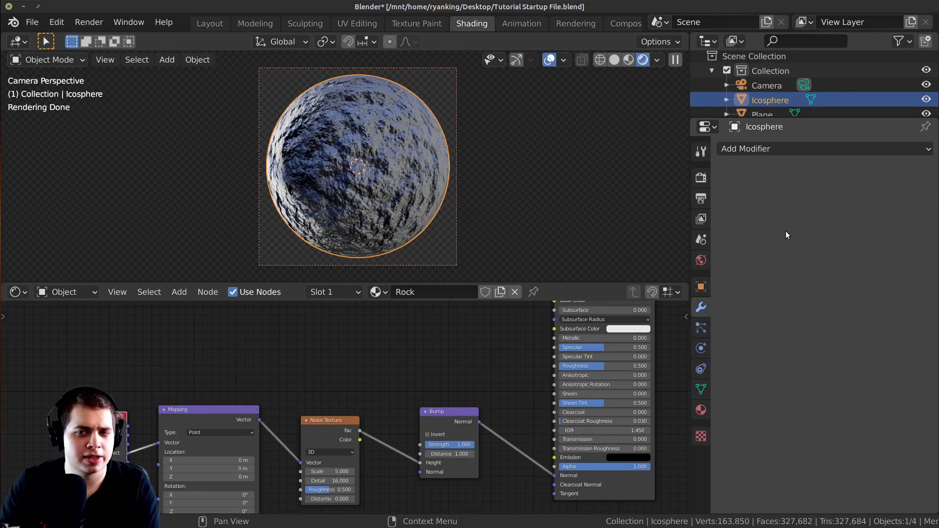
{"action": "left_click", "coordinate": [744, 148]}
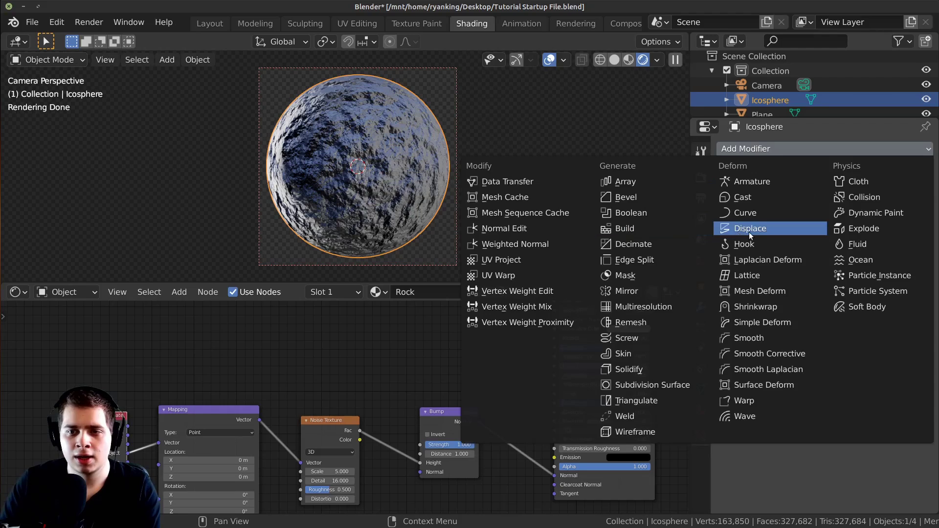
{"action": "left_click", "coordinate": [771, 230]}
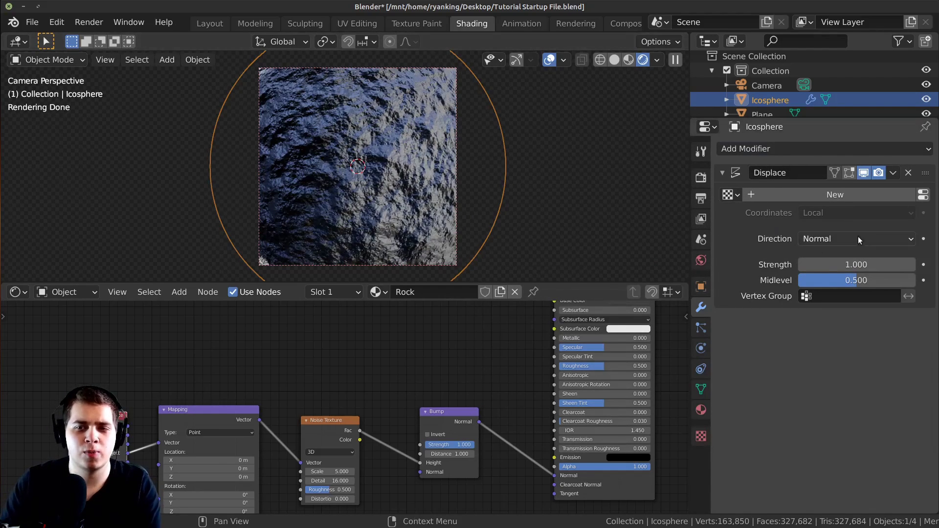
{"action": "left_click", "coordinate": [820, 198]}
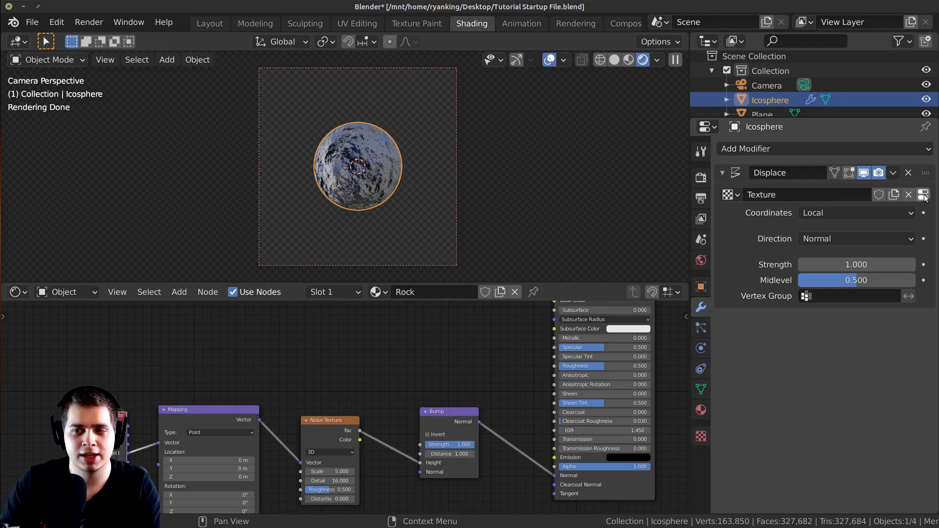
- Set the displacement texture's type to Clouds, inspect the displaced sphere up close, and return to the camera view
{"action": "left_click", "coordinate": [702, 437]}
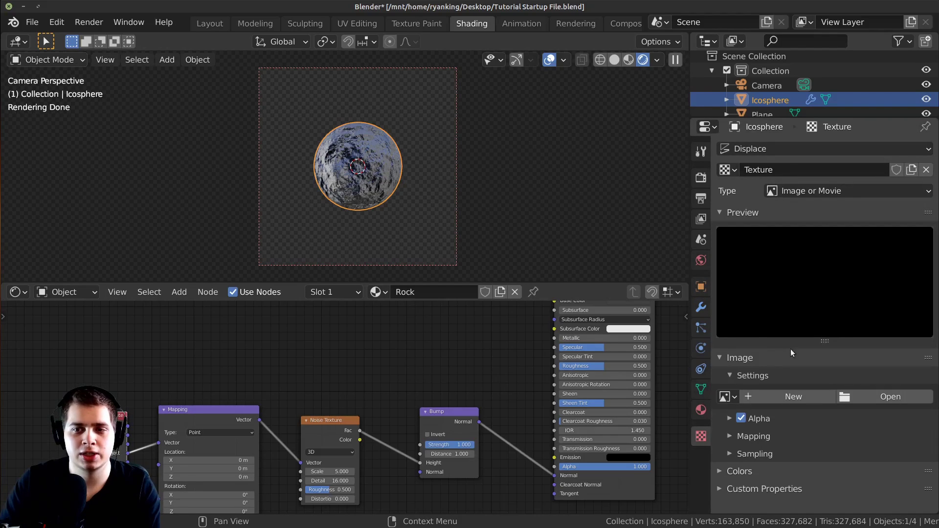
{"action": "left_click", "coordinate": [800, 190]}
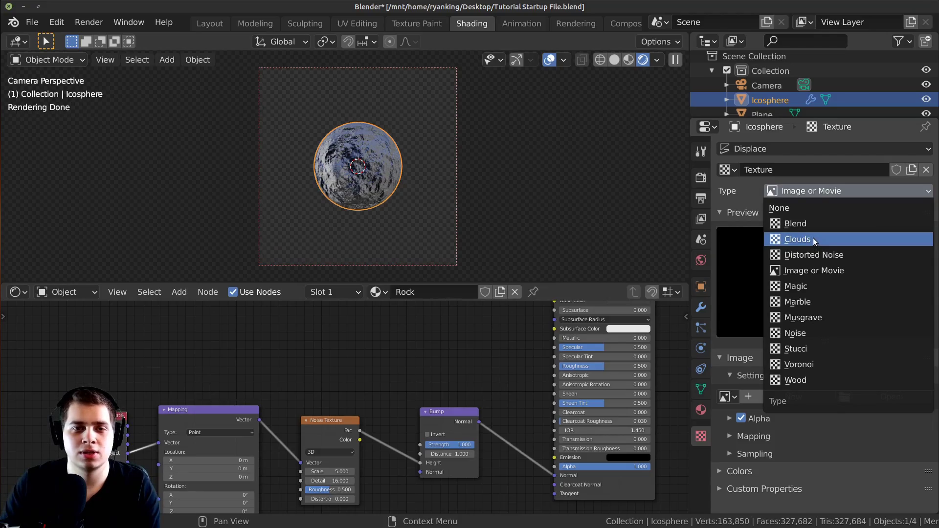
{"action": "left_click", "coordinate": [814, 241]}
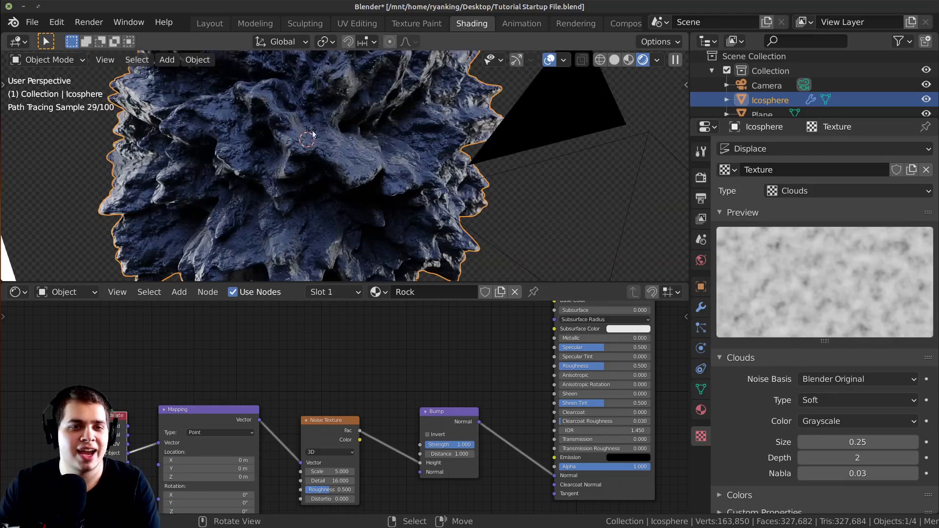
{"action": "scroll", "coordinate": [375, 169], "scroll_direction": "up", "scroll_amount": 3}
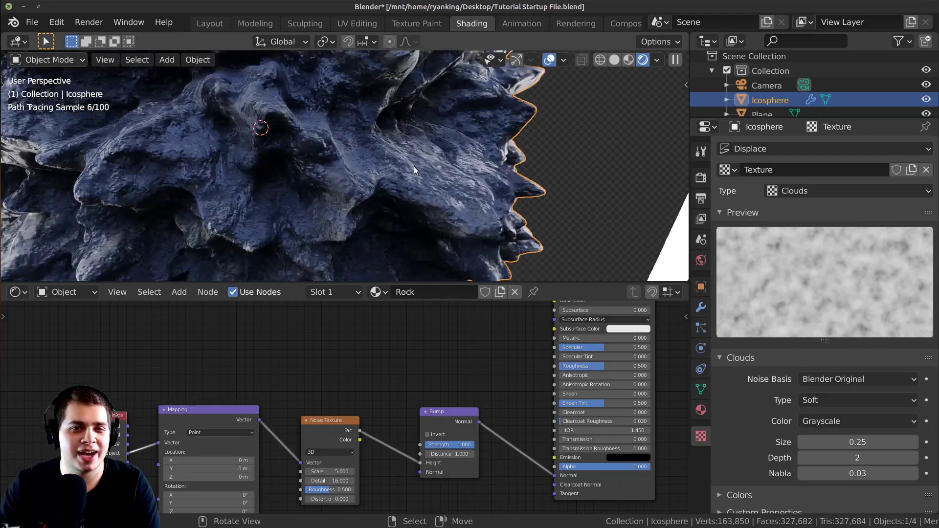
{"action": "scroll", "coordinate": [414, 166], "scroll_direction": "down", "scroll_amount": 6}
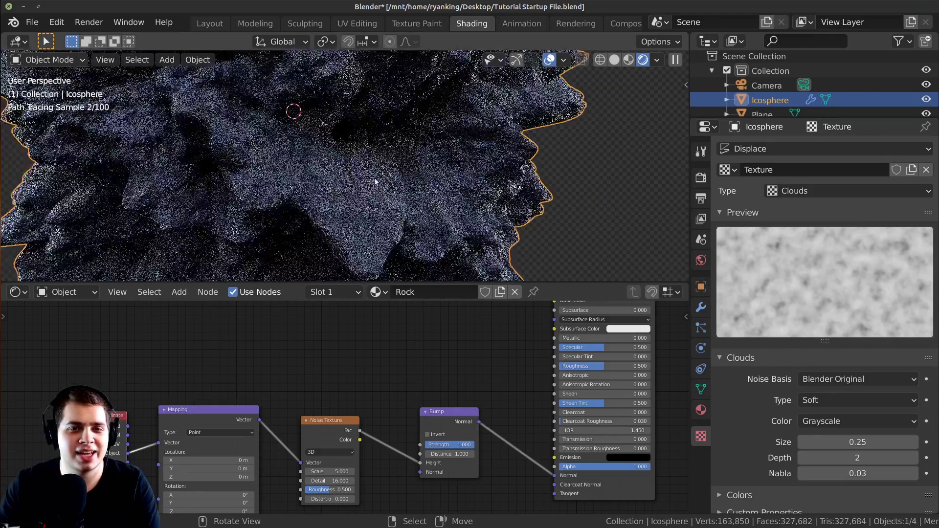
{"action": "key", "text": "KP_0"}
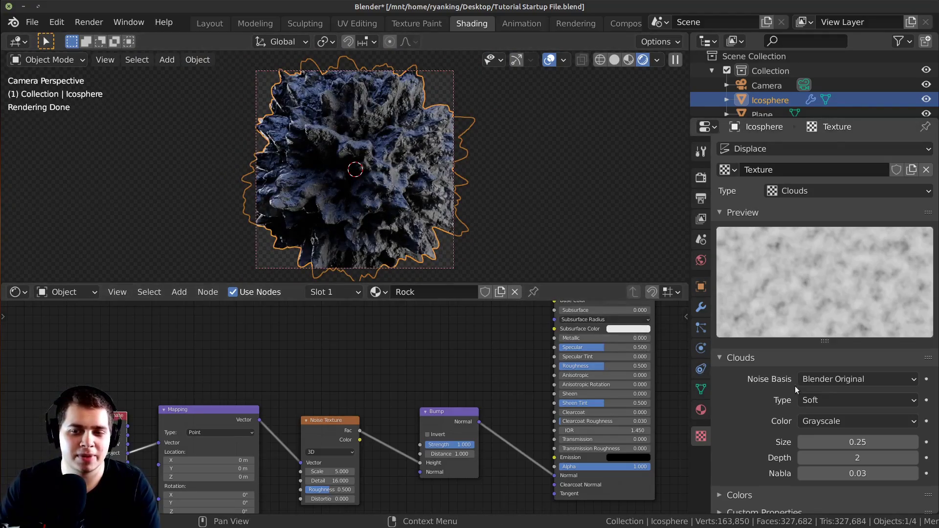
- Set the Clouds texture's noise basis to Voronoi Crackle and its size to 1.00
{"action": "left_click", "coordinate": [818, 380]}
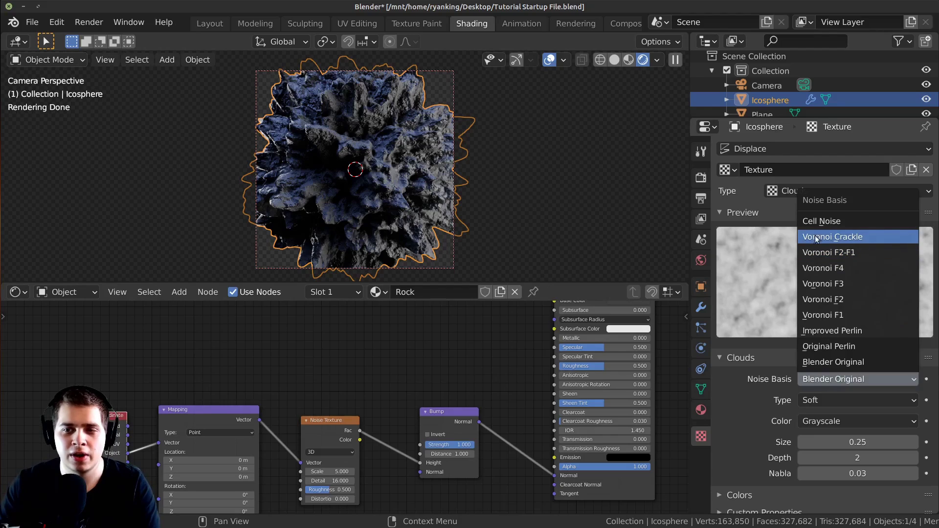
{"action": "left_click", "coordinate": [831, 237]}
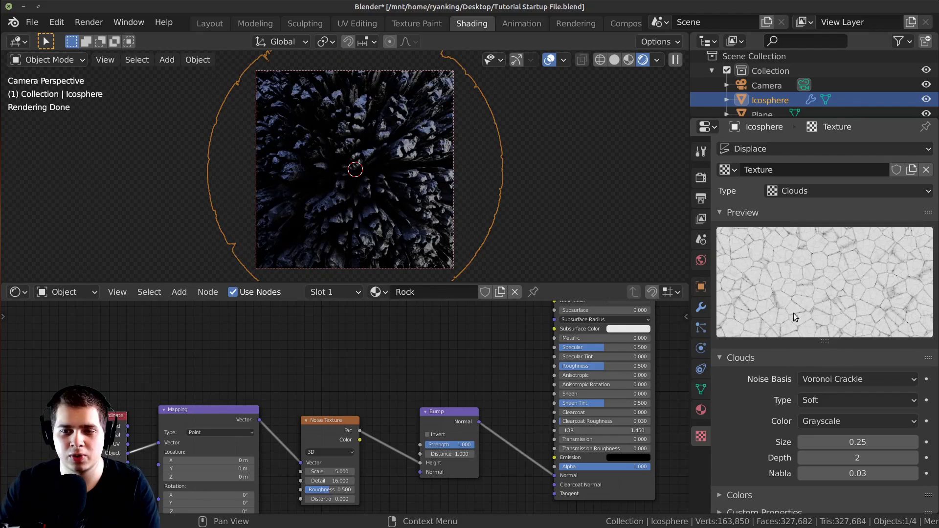
{"action": "left_click", "coordinate": [860, 443]}
{"action": "type", "text": "1"}
{"action": "key", "text": "Return"}
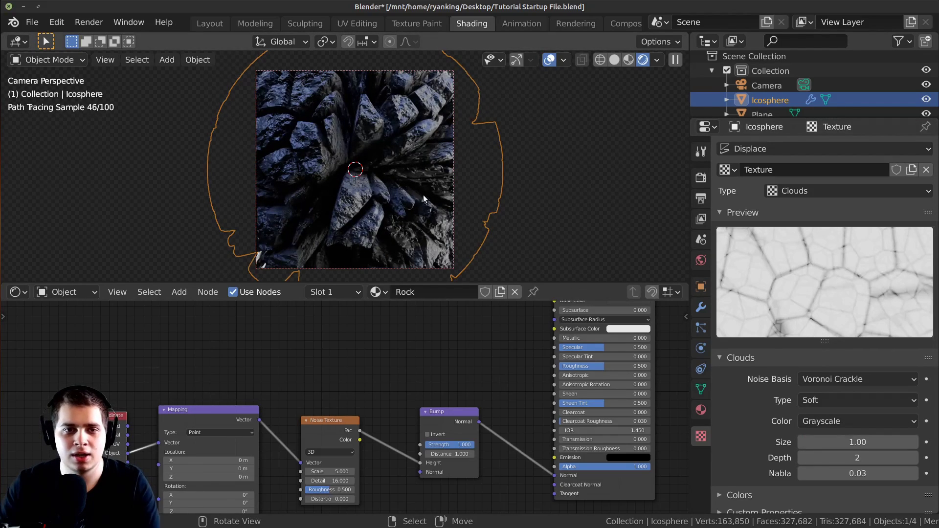
{"action": "mouse_move", "coordinate": [438, 191]}
{"action": "middle_mouse_down"}
{"action": "mouse_move", "coordinate": [386, 190]}
{"action": "mouse_move", "coordinate": [392, 155]}
{"action": "mouse_move", "coordinate": [386, 178]}
{"action": "mouse_move", "coordinate": [391, 164]}
{"action": "mouse_move", "coordinate": [428, 149]}
{"action": "mouse_move", "coordinate": [400, 174]}
{"action": "mouse_move", "coordinate": [366, 174]}
{"action": "mouse_move", "coordinate": [386, 172]}
{"action": "mouse_move", "coordinate": [393, 188]}
{"action": "mouse_move", "coordinate": [377, 162]}
{"action": "mouse_move", "coordinate": [391, 163]}
{"action": "mouse_move", "coordinate": [492, 185]}
{"action": "middle_mouse_up"}
{"action": "key", "text": "KP_0"}
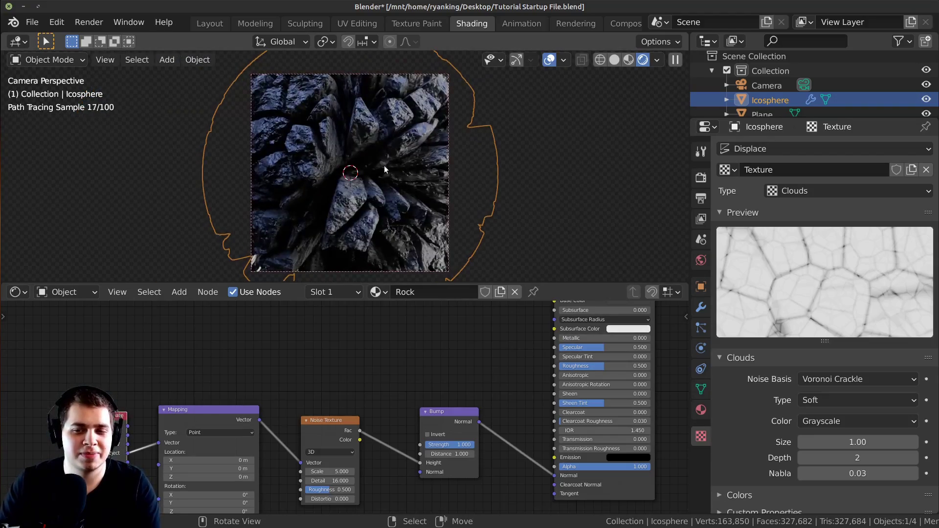
- Set the Displace modifier's Strength to 0.05 and inspect the sphere up close
{"action": "left_click", "coordinate": [700, 309]}
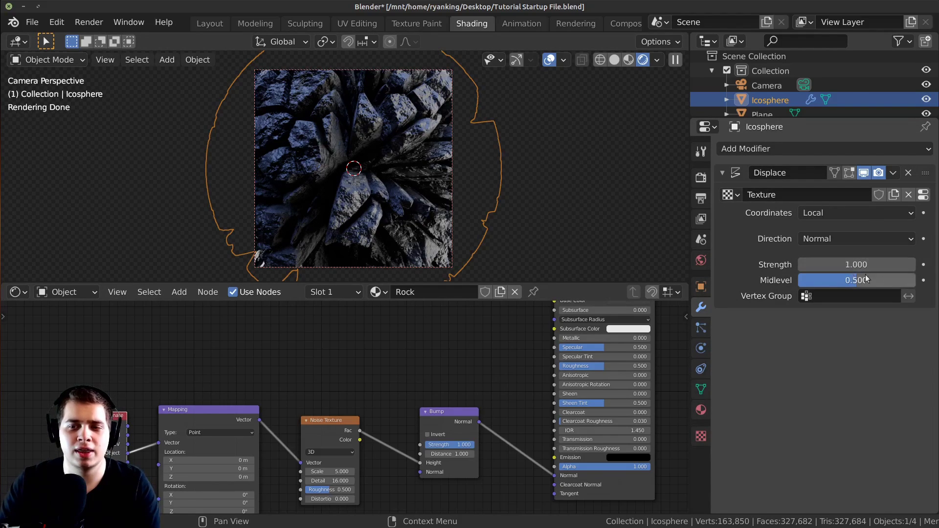
{"action": "left_click", "coordinate": [842, 267]}
{"action": "left_click", "coordinate": [833, 263]}
{"action": "type", "text": ".05"}
{"action": "key", "text": "Return"}
{"action": "scroll", "coordinate": [350, 194], "scroll_direction": "up", "scroll_amount": 3}
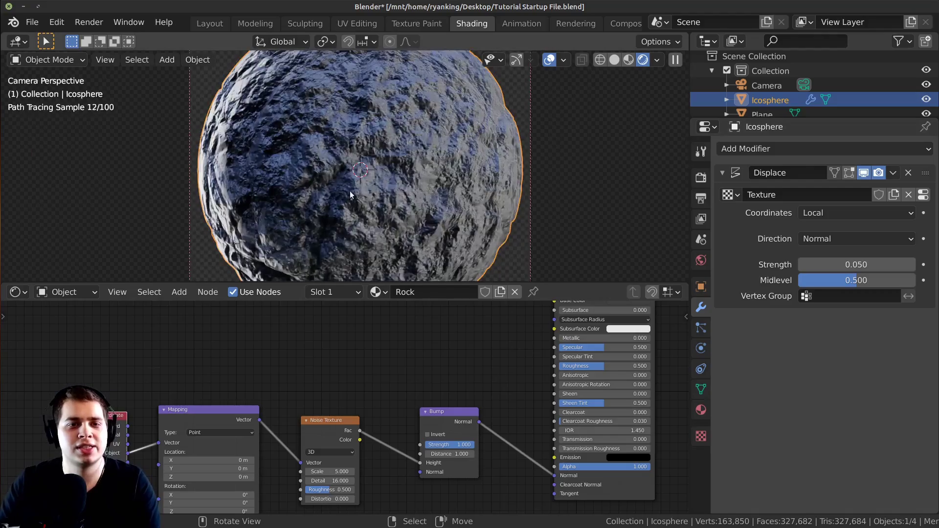
{"action": "middle_click_drag", "start_coordinate": [327, 138], "coordinate": [395, 146], "text": "shift"}
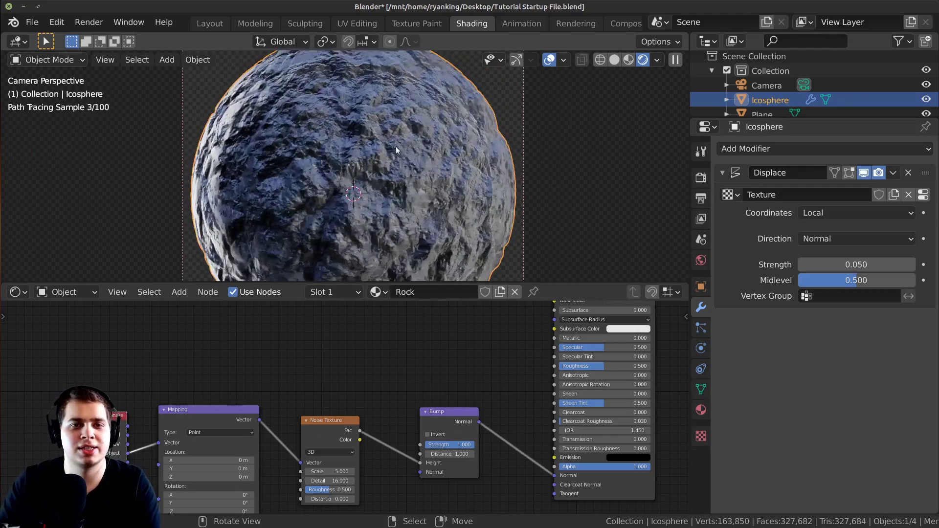
- Raise the Displace modifier's Strength to 0.06
{"action": "left_click", "coordinate": [857, 264]}
{"action": "left_click", "coordinate": [857, 264]}
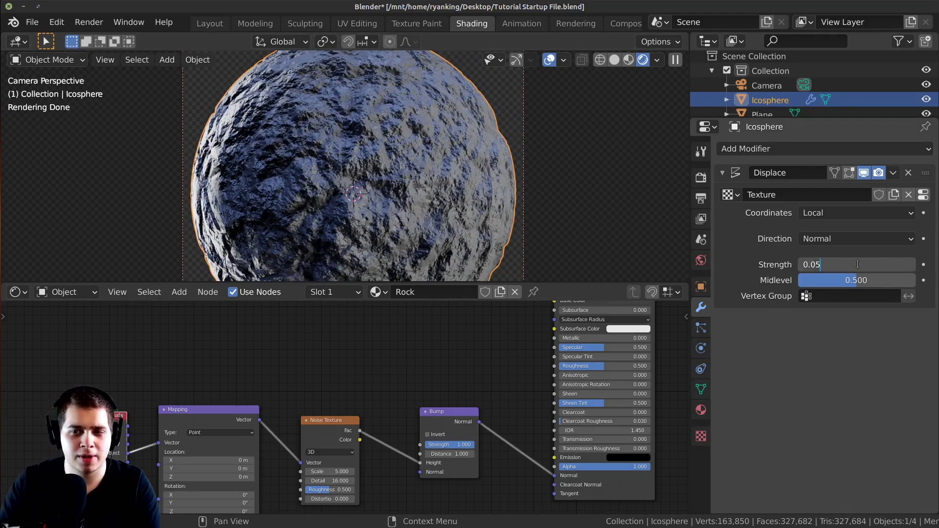
{"action": "key", "text": "BackSpace"}
{"action": "type", "text": "6"}
{"action": "key", "text": "Return"}
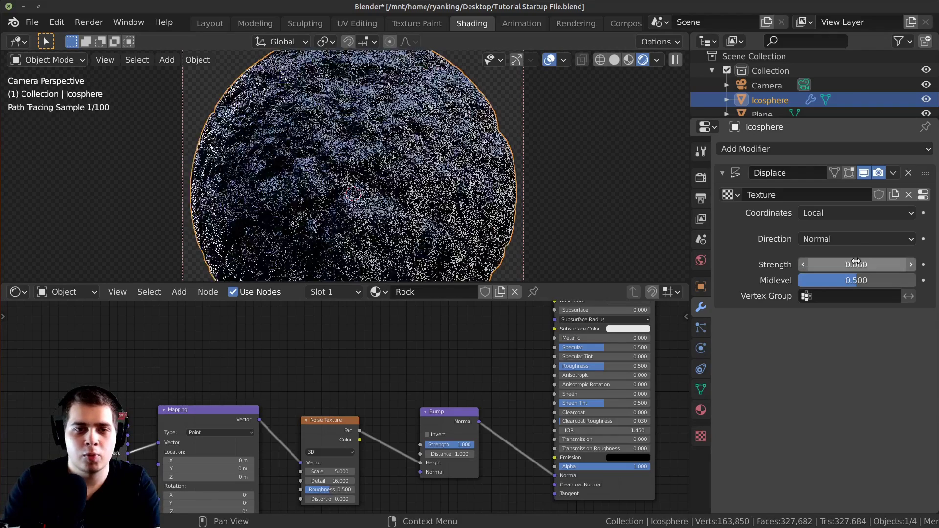
- Set the Displace modifier's Strength to 0.07, then deselect the sphere and inspect its rendered surface
{"action": "double_click", "coordinate": [860, 269]}
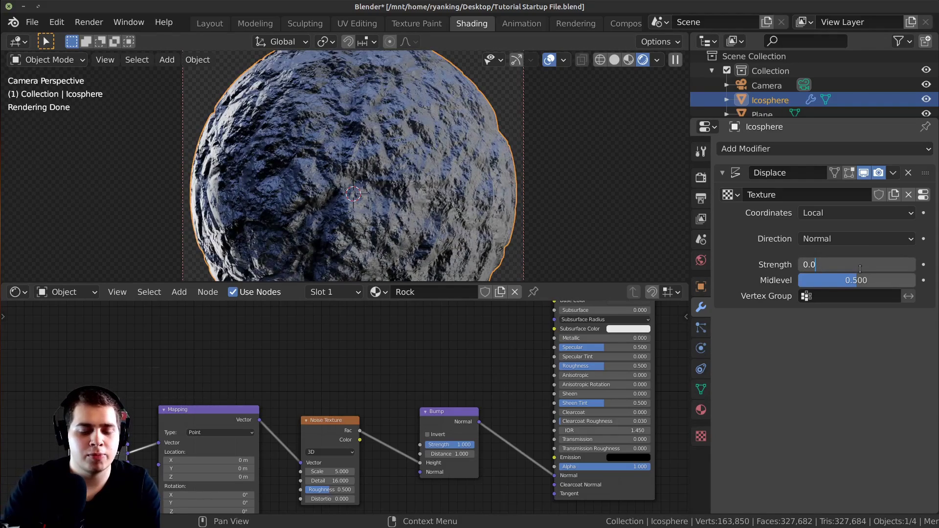
{"action": "type", "text": "70"}
{"action": "key", "text": "Return"}
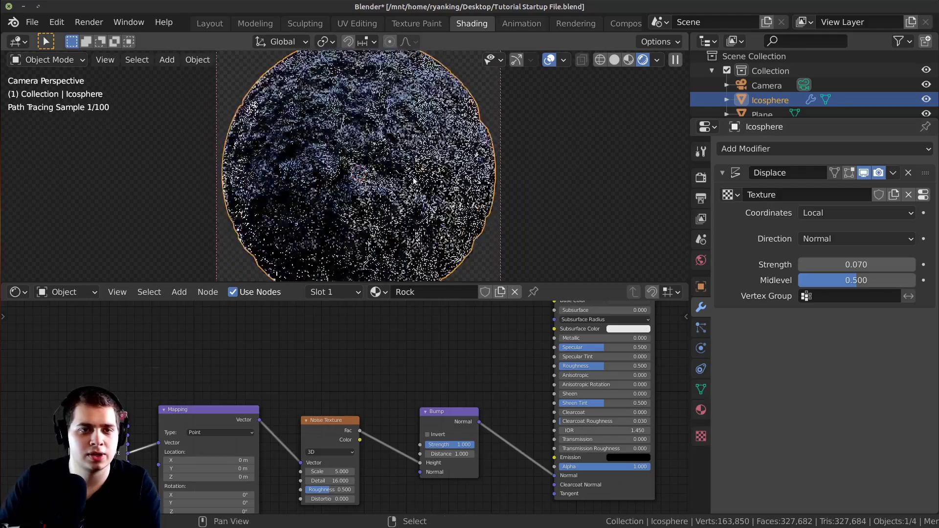
{"action": "left_click", "coordinate": [544, 200]}
{"action": "scroll", "coordinate": [544, 200], "scroll_direction": "up", "scroll_amount": 5}
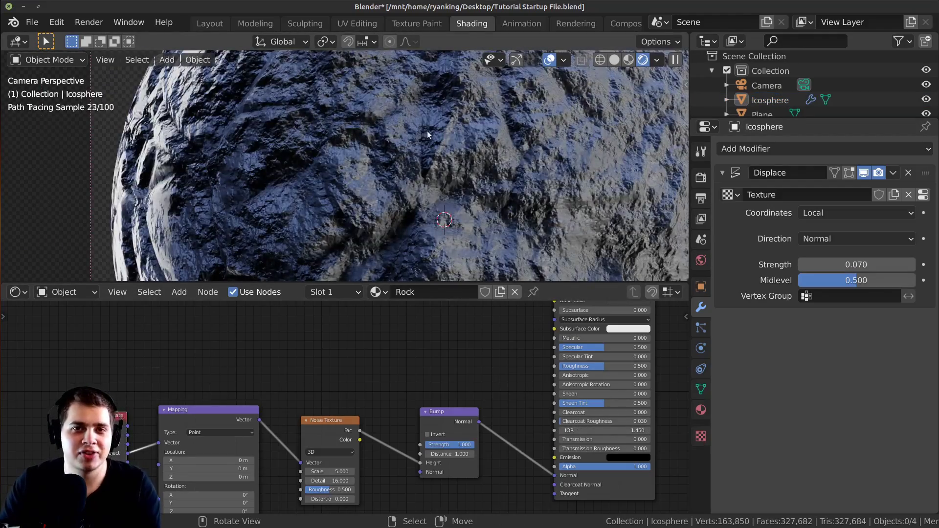
{"action": "scroll", "coordinate": [301, 98], "scroll_direction": "down", "scroll_amount": 5}
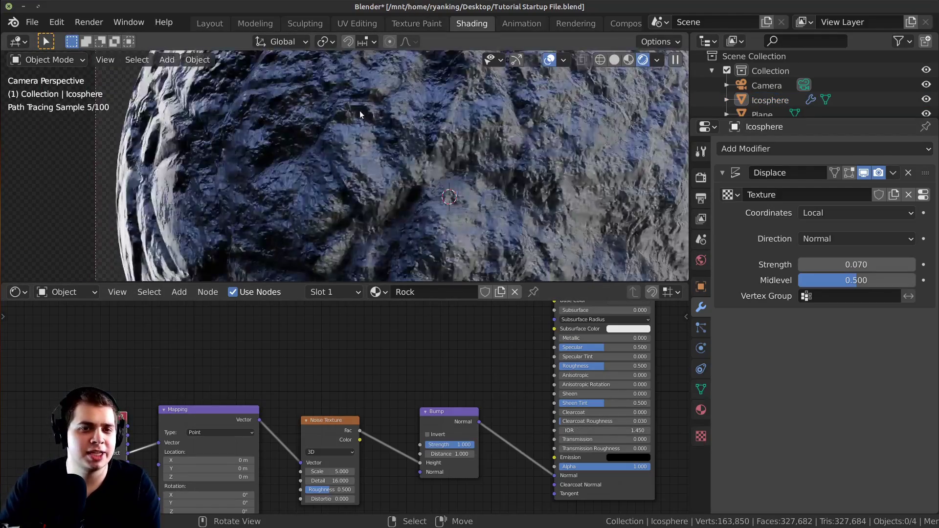
{"action": "scroll", "coordinate": [371, 180], "scroll_direction": "down", "scroll_amount": 2}
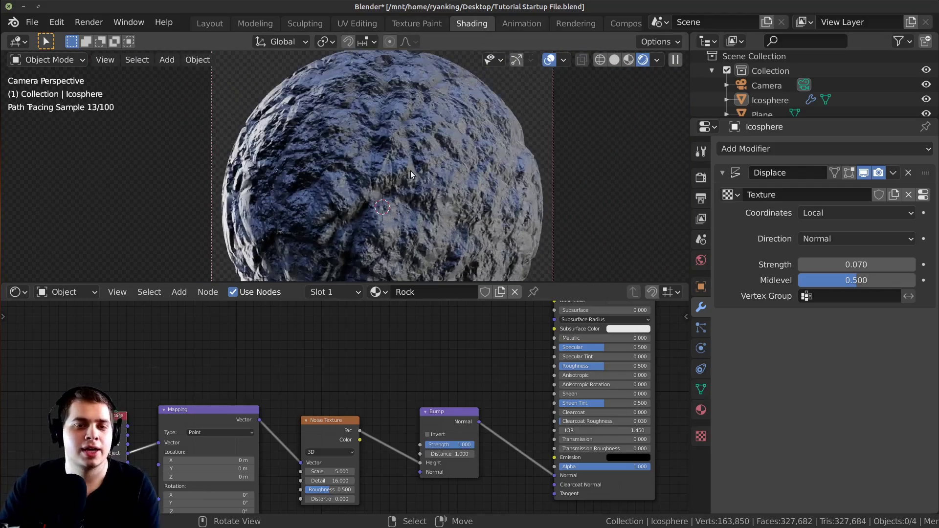
- Examine the displaced cracks in solid shading in a maximized viewport, then restore the layout and camera view
{"action": "key", "text": "z"}
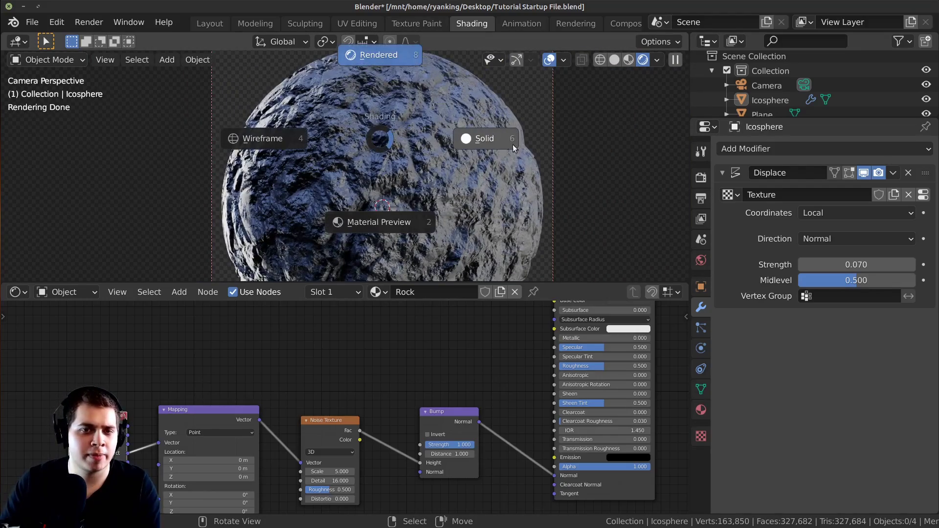
{"action": "left_click", "coordinate": [494, 142]}
{"action": "middle_click_drag", "start_coordinate": [303, 157], "coordinate": [289, 125]}
{"action": "key", "text": "ctrl+space"}
{"action": "middle_click_drag", "start_coordinate": [402, 204], "coordinate": [538, 277]}
{"action": "scroll", "coordinate": [538, 278], "scroll_direction": "up", "scroll_amount": 2}
{"action": "middle_click_drag", "start_coordinate": [482, 230], "coordinate": [463, 313]}
{"action": "scroll", "coordinate": [463, 313], "scroll_direction": "up", "scroll_amount": 3}
{"action": "middle_click_drag", "start_coordinate": [344, 233], "coordinate": [510, 278]}
{"action": "scroll", "coordinate": [343, 212], "scroll_direction": "down", "scroll_amount": 4}
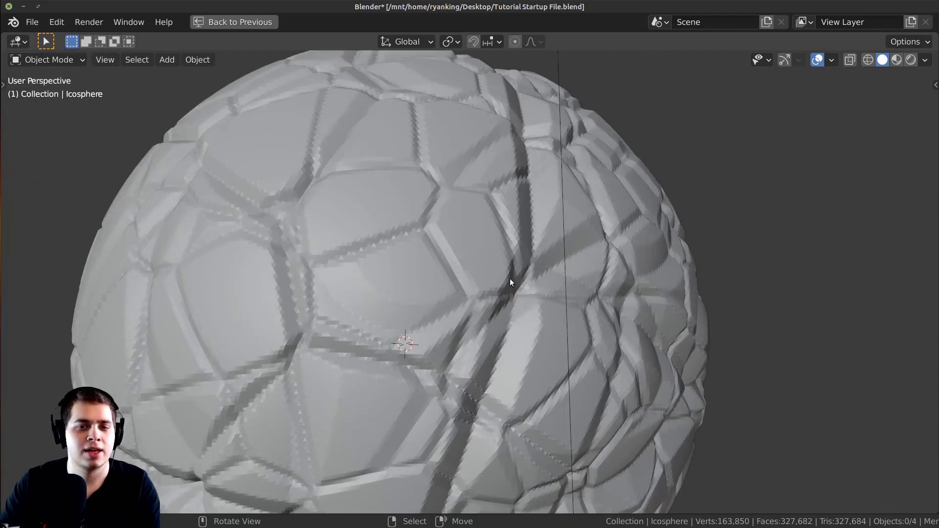
{"action": "middle_click_drag", "start_coordinate": [468, 215], "coordinate": [431, 228]}
{"action": "mouse_move", "coordinate": [501, 249]}
{"action": "middle_mouse_down"}
{"action": "mouse_move", "coordinate": [484, 252]}
{"action": "mouse_move", "coordinate": [510, 258]}
{"action": "middle_mouse_up"}
{"action": "scroll", "coordinate": [509, 258], "scroll_direction": "up", "scroll_amount": 3}
{"action": "scroll", "coordinate": [510, 257], "scroll_direction": "down", "scroll_amount": 4}
{"action": "key", "text": "ctrl+space"}
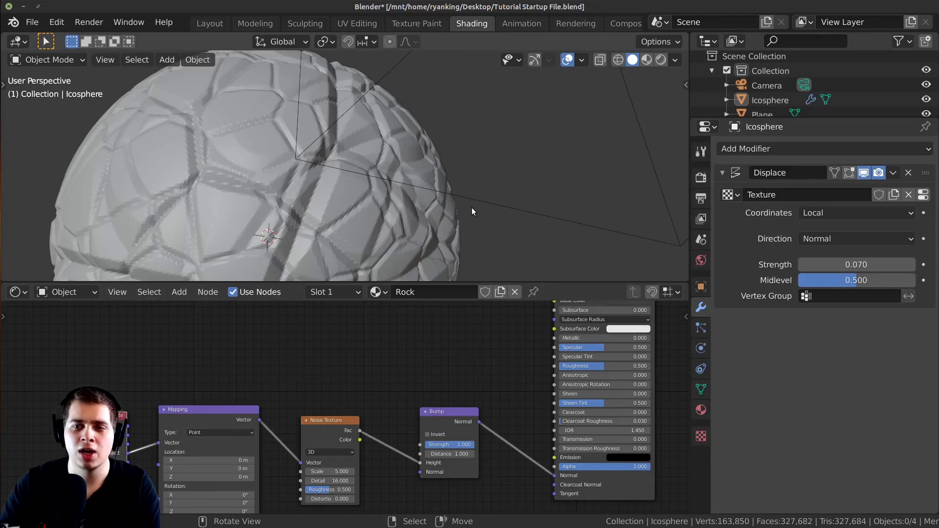
{"action": "key", "text": "KP_0"}
- Select the ico sphere and apply Shade Smooth to it
{"action": "left_click", "coordinate": [342, 138]}
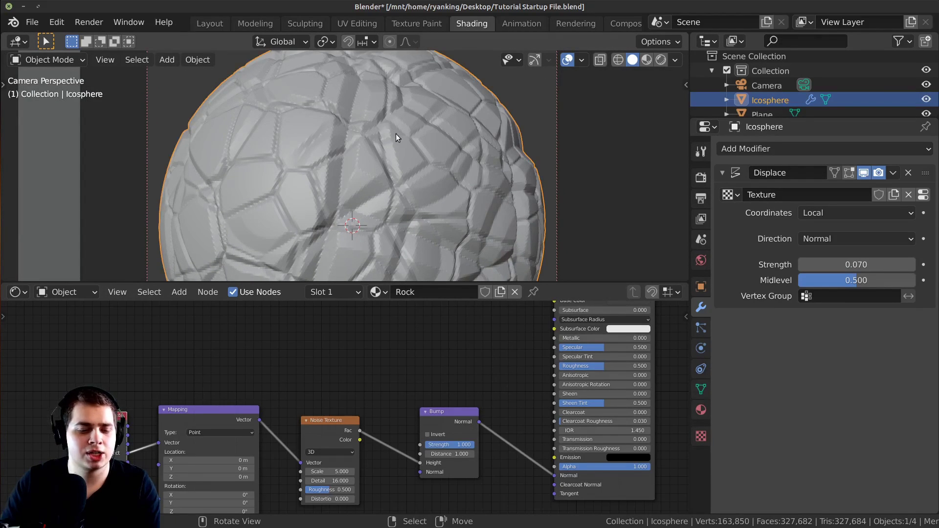
{"action": "right_click", "coordinate": [391, 136]}
{"action": "left_click", "coordinate": [365, 137]}
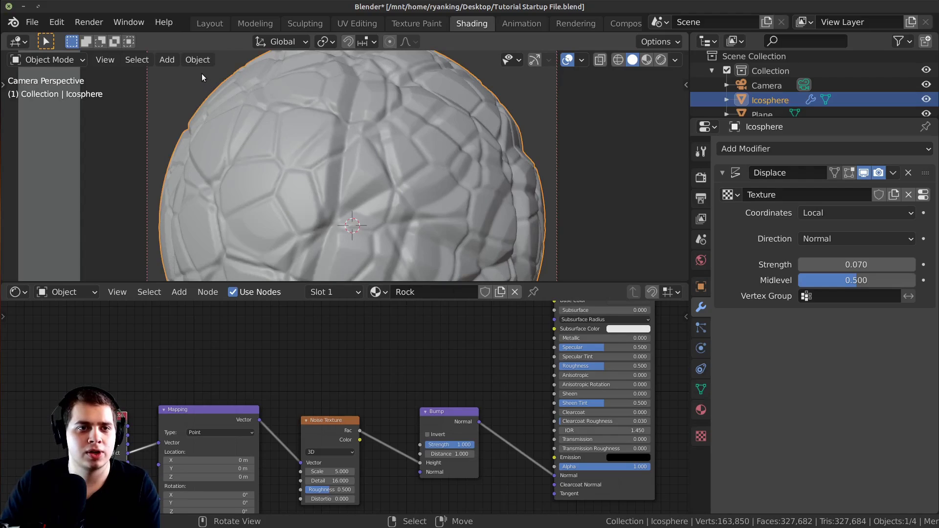
{"action": "left_click", "coordinate": [195, 62]}
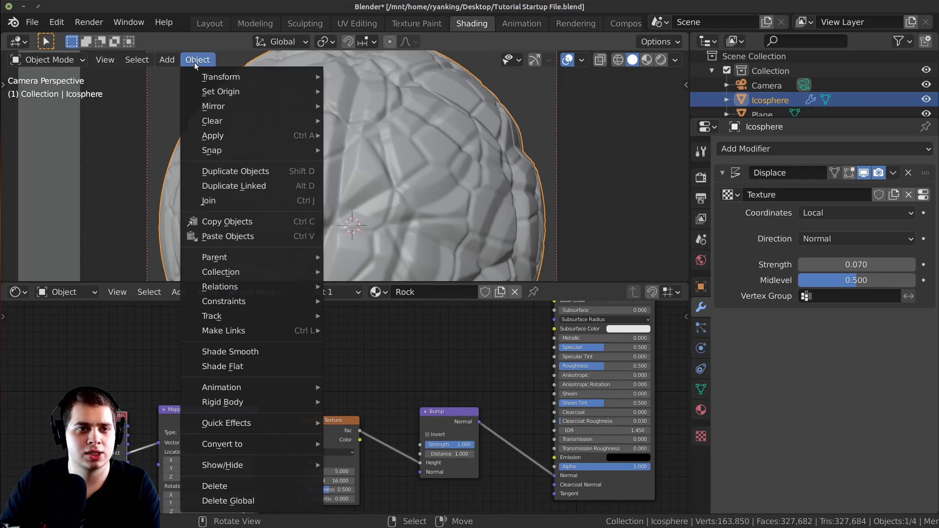
{"action": "left_click", "coordinate": [252, 354]}
{"action": "scroll", "coordinate": [440, 100], "scroll_direction": "up", "scroll_amount": 2}
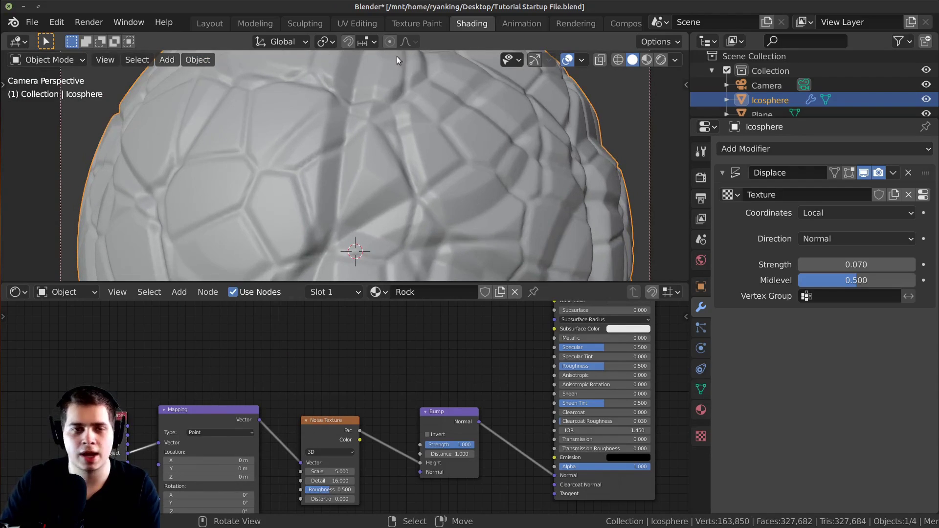
- Switch the viewport back to rendered shading with the whole sphere in frame
{"action": "scroll", "coordinate": [445, 124], "scroll_direction": "down", "scroll_amount": 4}
{"action": "key", "text": "shift+z"}
{"action": "scroll", "coordinate": [450, 155], "scroll_direction": "down", "scroll_amount": 1}
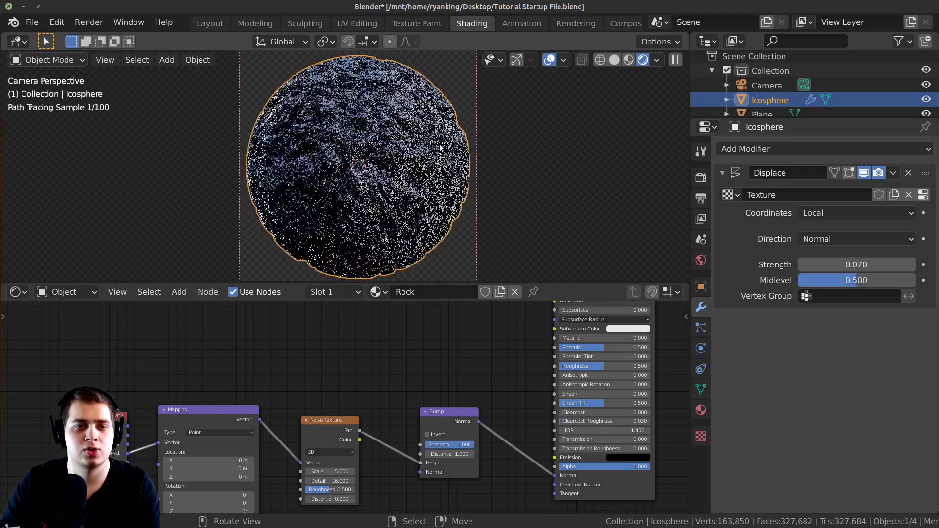
{"action": "scroll", "coordinate": [363, 276], "scroll_direction": "down", "scroll_amount": 4}
{"action": "middle_click_drag", "start_coordinate": [323, 373], "coordinate": [337, 390]}
{"action": "scroll", "coordinate": [411, 151], "scroll_direction": "up", "scroll_amount": 3}
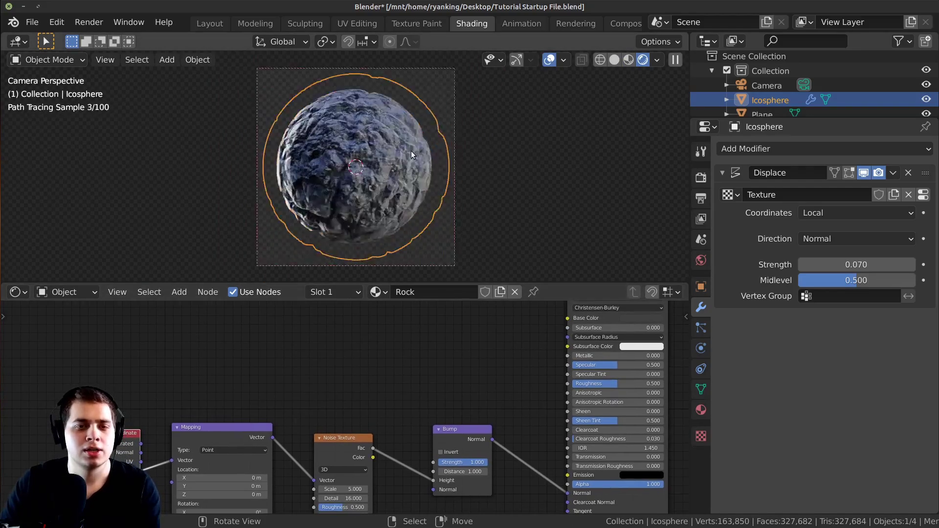
- Lighten the Principled BSDF node's Base Color to a brighter neutral grey
{"action": "scroll", "coordinate": [411, 155], "scroll_direction": "up", "scroll_amount": 1}
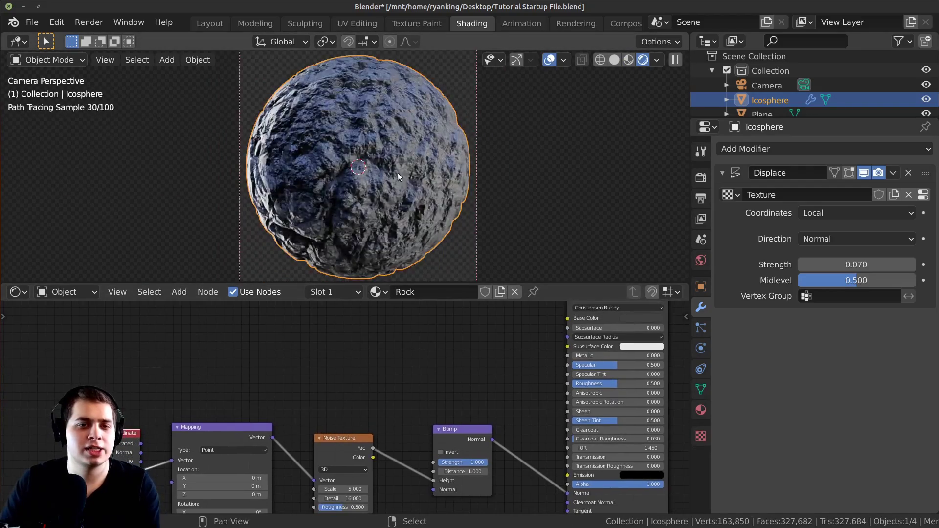
{"action": "scroll", "coordinate": [372, 391], "scroll_direction": "down", "scroll_amount": 2}
{"action": "middle_click_drag", "start_coordinate": [422, 389], "coordinate": [379, 416]}
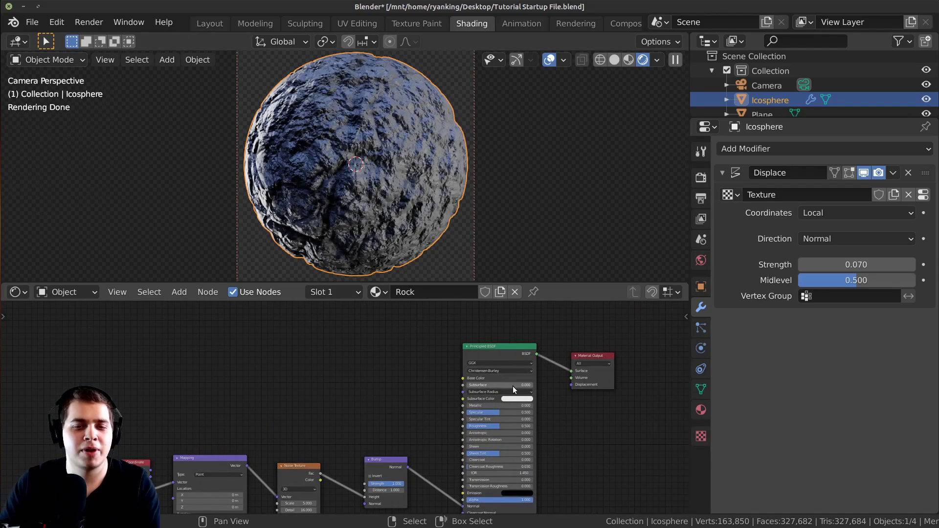
{"action": "left_click", "coordinate": [519, 379]}
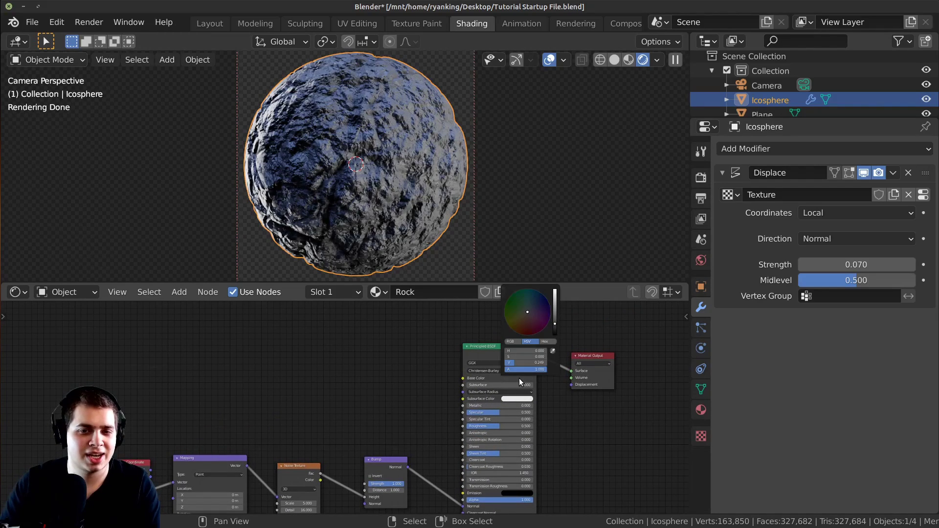
{"action": "left_click_drag", "start_coordinate": [537, 310], "coordinate": [555, 301]}
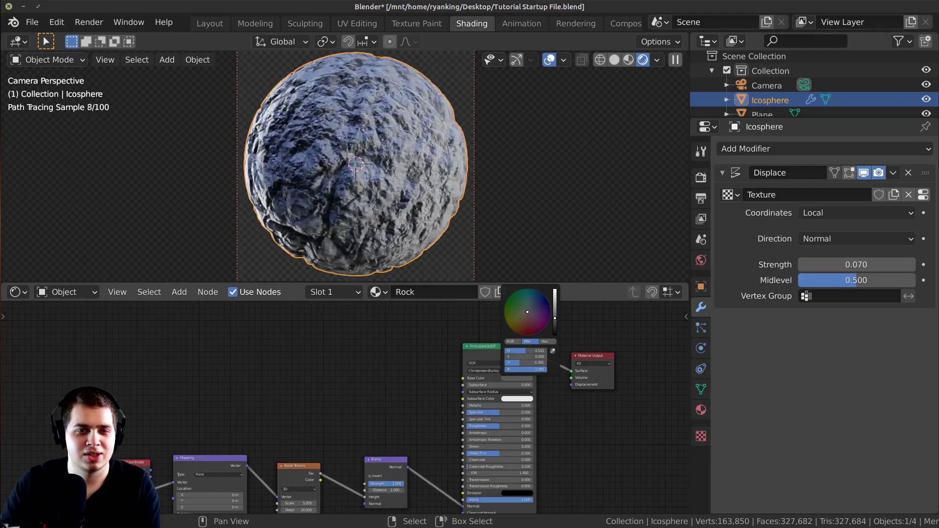
{"action": "scroll", "coordinate": [444, 398], "scroll_direction": "up", "scroll_amount": 1}
{"action": "scroll", "coordinate": [426, 391], "scroll_direction": "down", "scroll_amount": 2}
{"action": "middle_click_drag", "start_coordinate": [433, 384], "coordinate": [446, 402]}
{"action": "scroll", "coordinate": [446, 402], "scroll_direction": "up", "scroll_amount": 4}
{"action": "left_click_drag", "start_coordinate": [547, 380], "coordinate": [428, 359]}
{"action": "middle_click_drag", "start_coordinate": [439, 379], "coordinate": [441, 385]}
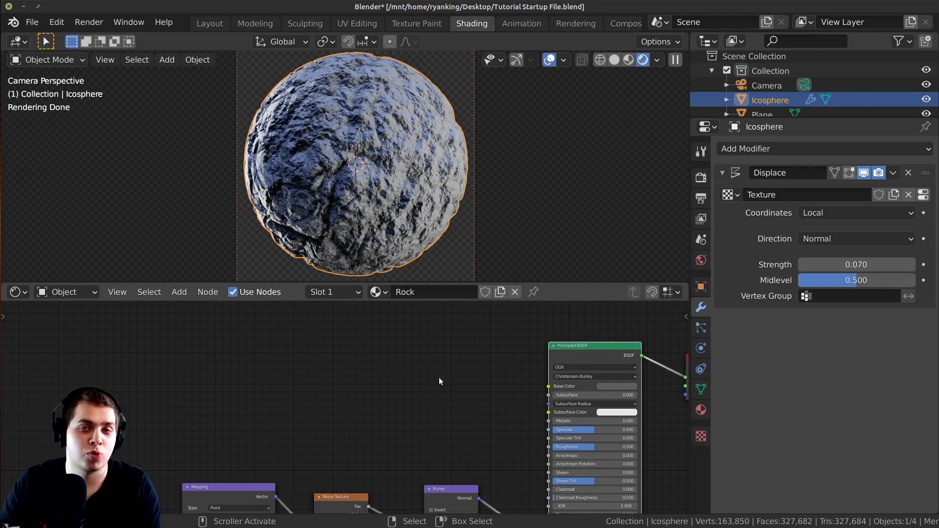
- Duplicate the Texture Coordinate, Mapping and Noise Texture nodes with their links and place the copies above the originals
{"action": "scroll", "coordinate": [435, 368], "scroll_direction": "down", "scroll_amount": 1}
{"action": "scroll", "coordinate": [379, 343], "scroll_direction": "down", "scroll_amount": 2}
{"action": "middle_click_drag", "start_coordinate": [327, 493], "coordinate": [364, 459]}
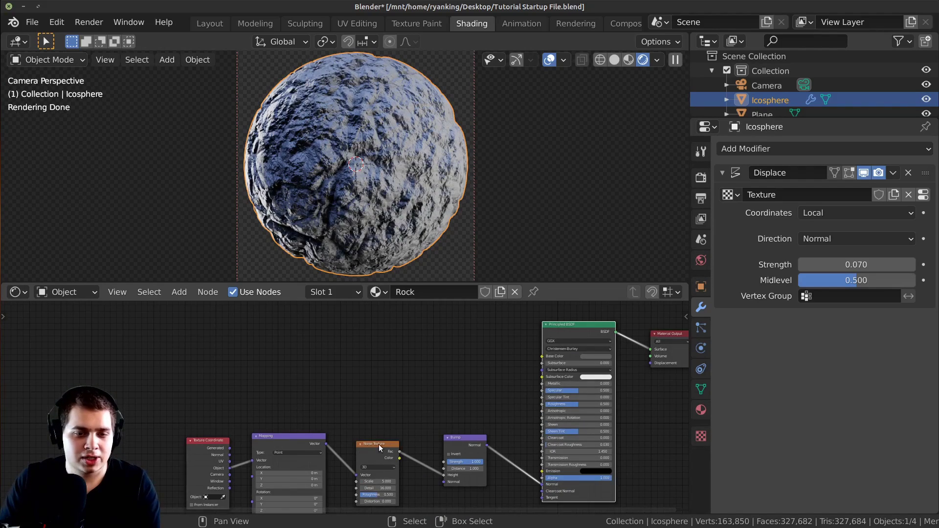
{"action": "left_click", "coordinate": [373, 446]}
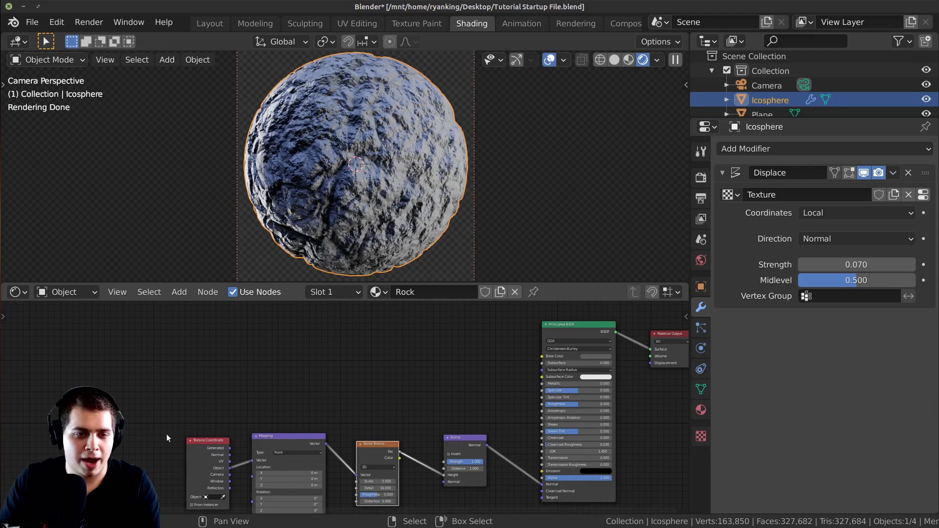
{"action": "middle_click_drag", "start_coordinate": [207, 439], "coordinate": [223, 414]}
{"action": "left_click", "coordinate": [295, 404]}
{"action": "middle_click_drag", "start_coordinate": [324, 410], "coordinate": [319, 400]}
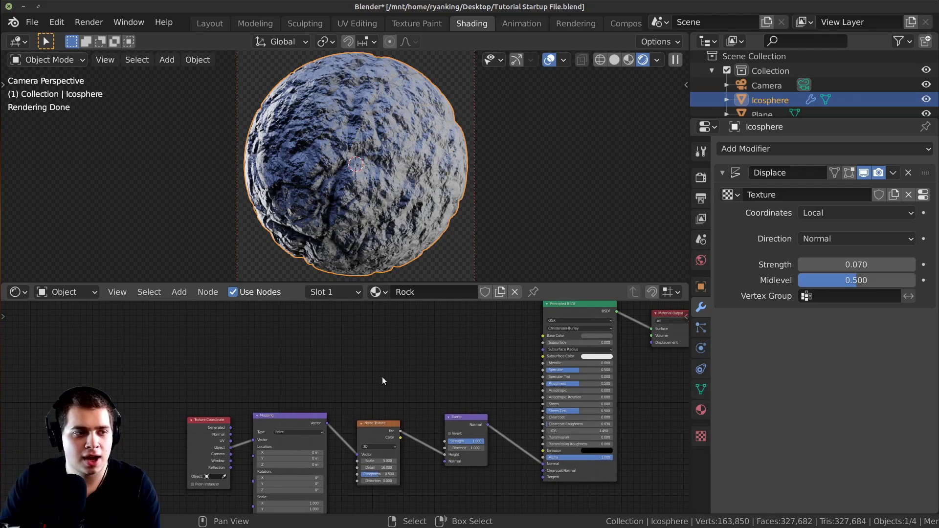
{"action": "key", "text": "b"}
{"action": "left_click_drag", "start_coordinate": [400, 355], "coordinate": [126, 446]}
{"action": "scroll", "coordinate": [293, 403], "scroll_direction": "down", "scroll_amount": 3}
{"action": "middle_click_drag", "start_coordinate": [360, 429], "coordinate": [357, 470]}
{"action": "key", "text": "shift+d"}
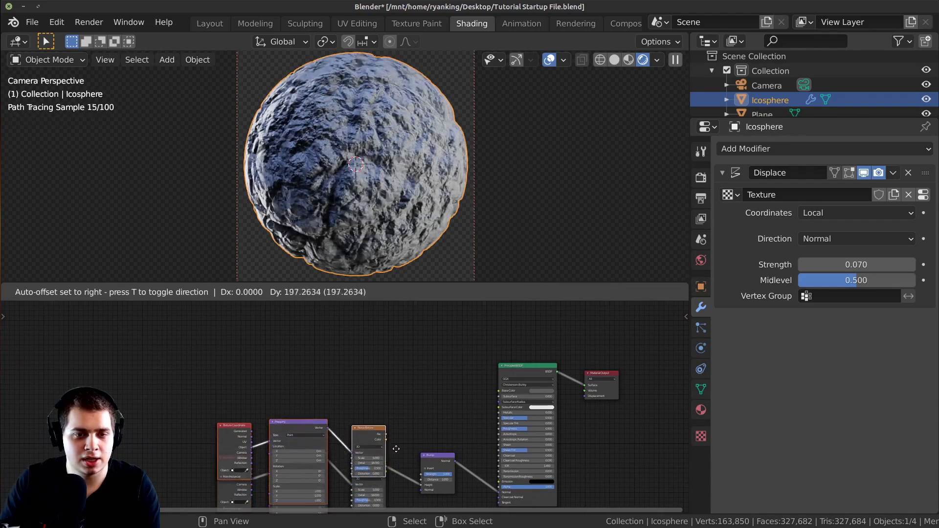
{"action": "left_click", "coordinate": [389, 349]}
- Reposition the duplicated Mapping node between the copied Texture Coordinate and Noise Texture nodes
{"action": "middle_click_drag", "start_coordinate": [391, 408], "coordinate": [411, 510]}
{"action": "scroll", "coordinate": [421, 430], "scroll_direction": "down", "scroll_amount": 1}
{"action": "middle_click_drag", "start_coordinate": [440, 384], "coordinate": [378, 333]}
{"action": "key", "text": "g"}
{"action": "left_click", "coordinate": [380, 299]}
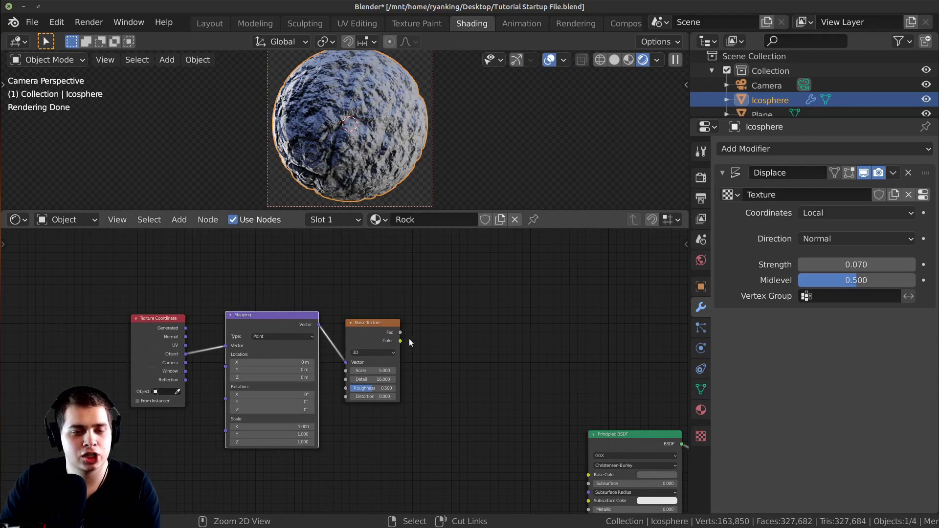
- Preview the duplicated Noise Texture on the sphere and set its Scale to 80
{"action": "left_click", "coordinate": [368, 322], "text": "ctrl+shift"}
{"action": "left_click_drag", "start_coordinate": [367, 322], "coordinate": [364, 328]}
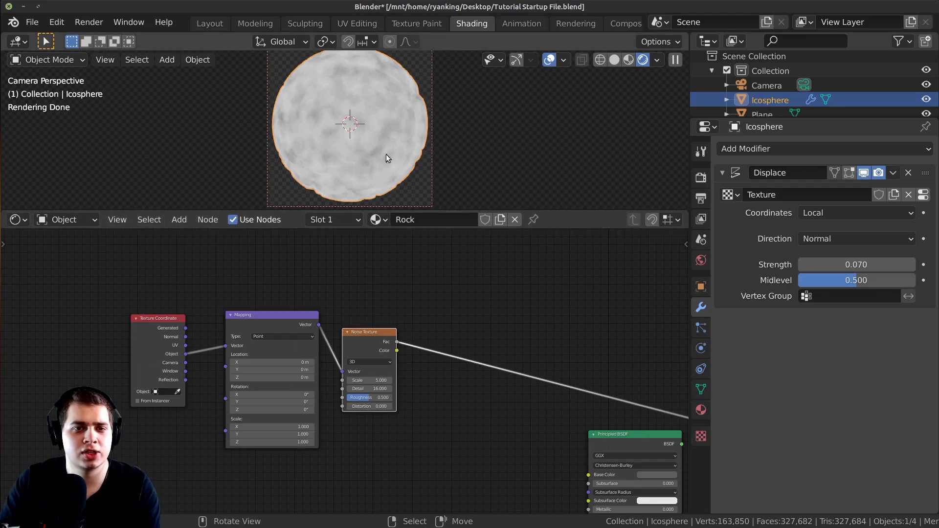
{"action": "scroll", "coordinate": [386, 154], "scroll_direction": "up", "scroll_amount": 3}
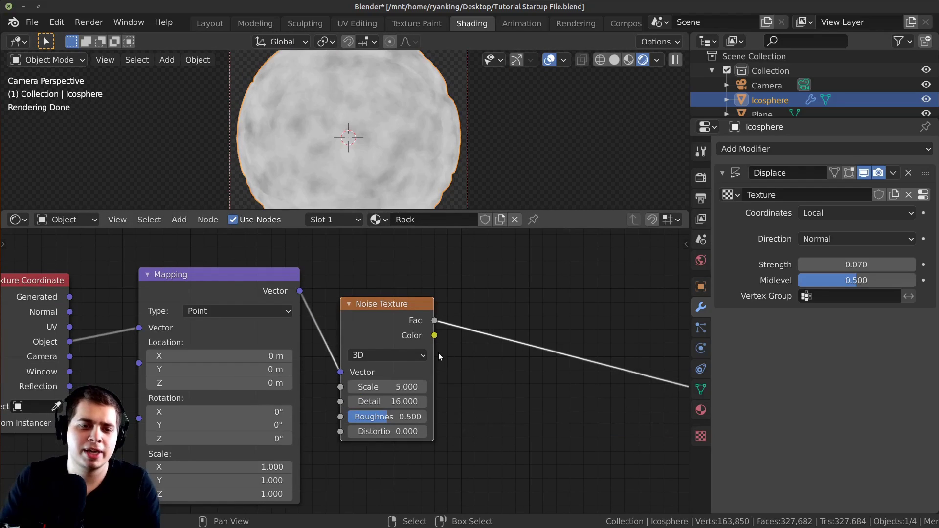
{"action": "left_click", "coordinate": [394, 387]}
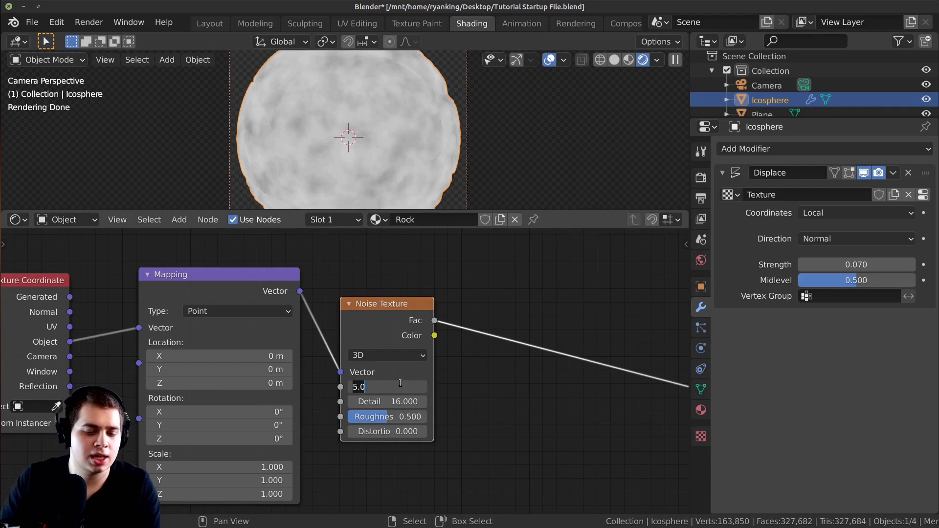
{"action": "type", "text": "80"}
{"action": "key", "text": "Return"}
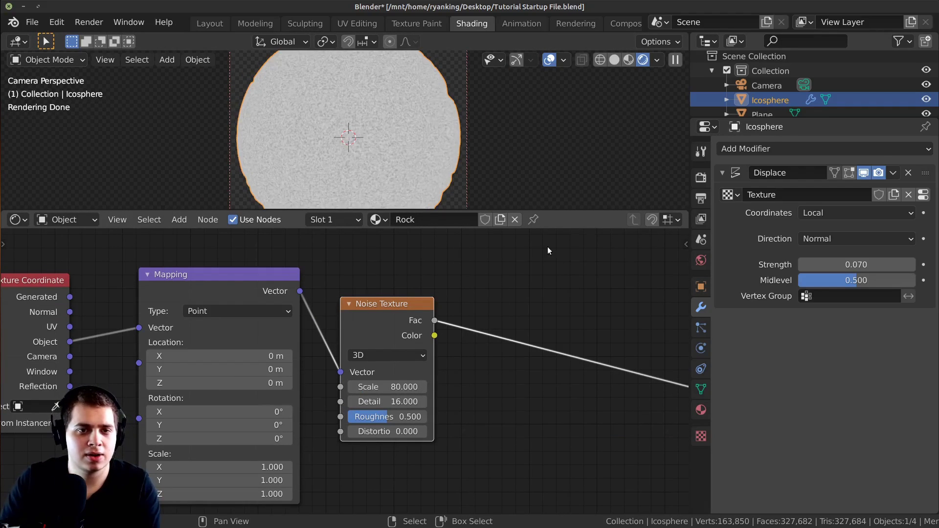
- Examine the fine noise pattern on the sphere up close and from farther out
{"action": "scroll", "coordinate": [332, 142], "scroll_direction": "up", "scroll_amount": 5}
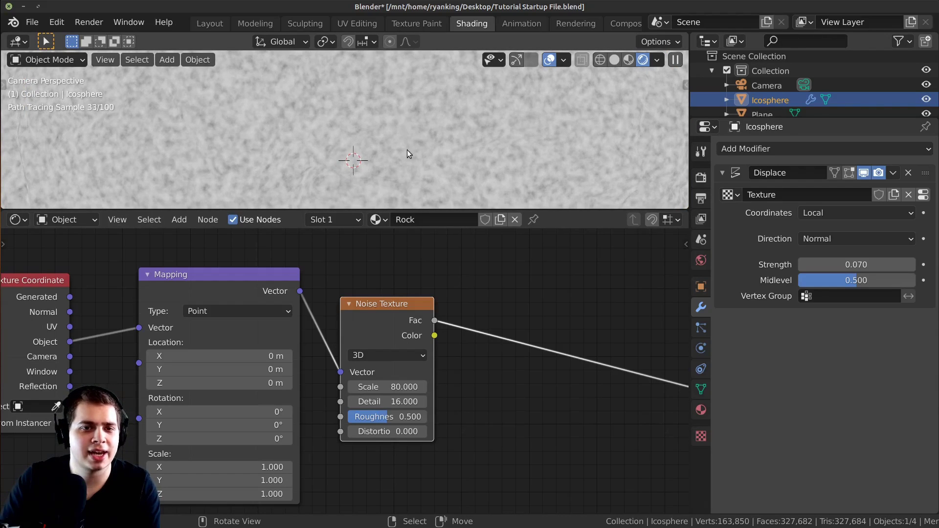
{"action": "scroll", "coordinate": [405, 137], "scroll_direction": "down", "scroll_amount": 5}
{"action": "scroll", "coordinate": [398, 304], "scroll_direction": "down", "scroll_amount": 1}
{"action": "scroll", "coordinate": [397, 304], "scroll_direction": "down", "scroll_amount": 2}
{"action": "scroll", "coordinate": [370, 160], "scroll_direction": "down", "scroll_amount": 2}
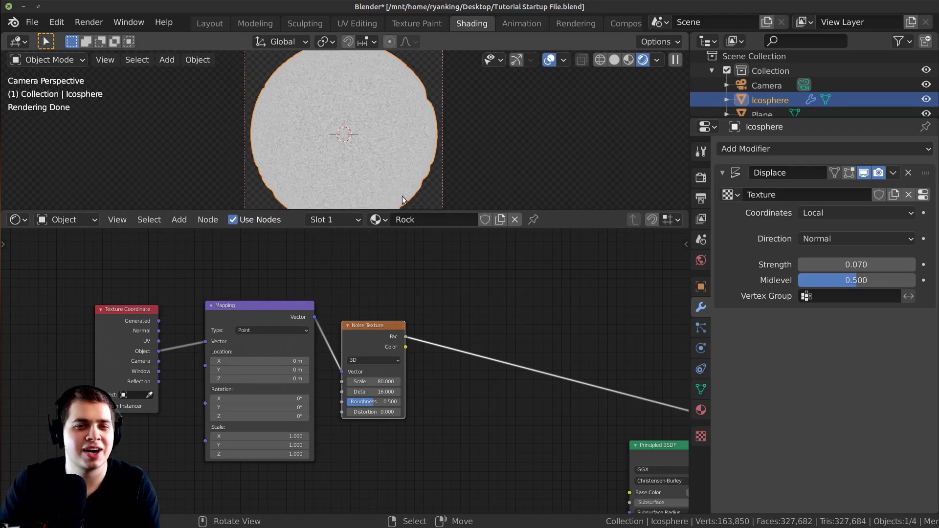
{"action": "scroll", "coordinate": [357, 175], "scroll_direction": "up", "scroll_amount": 3}
{"action": "scroll", "coordinate": [437, 160], "scroll_direction": "down", "scroll_amount": 2}
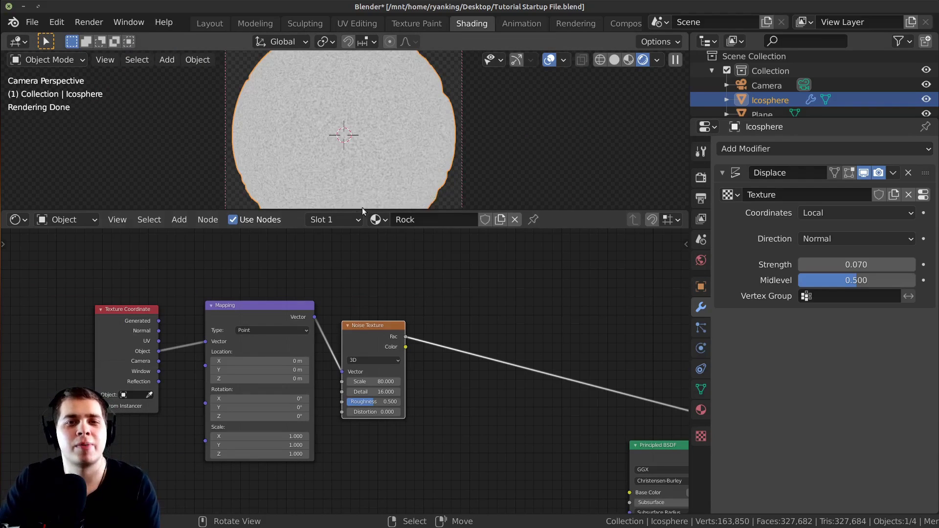
- Insert a ColorRamp node into the link after the duplicated Noise Texture
{"action": "middle_click_drag", "start_coordinate": [516, 297], "coordinate": [450, 259]}
{"action": "key", "text": "shift+a"}
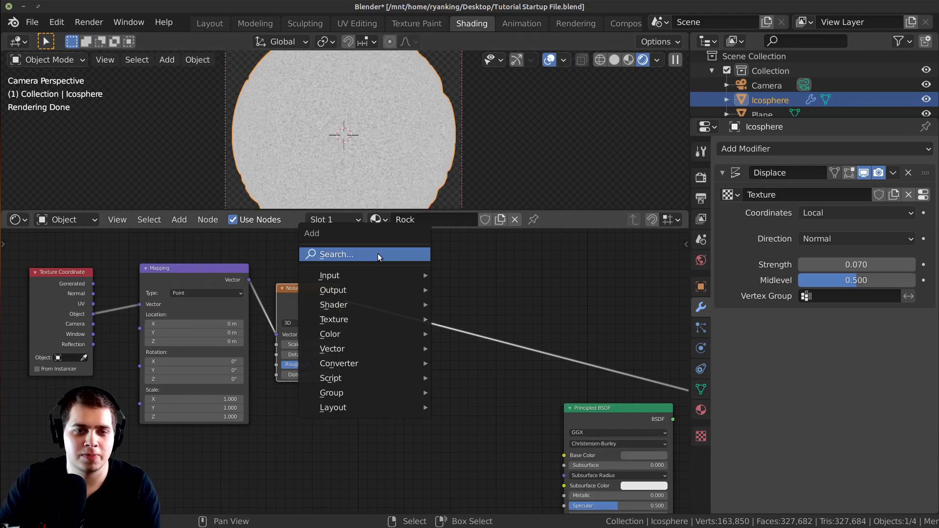
{"action": "type", "text": "col"}
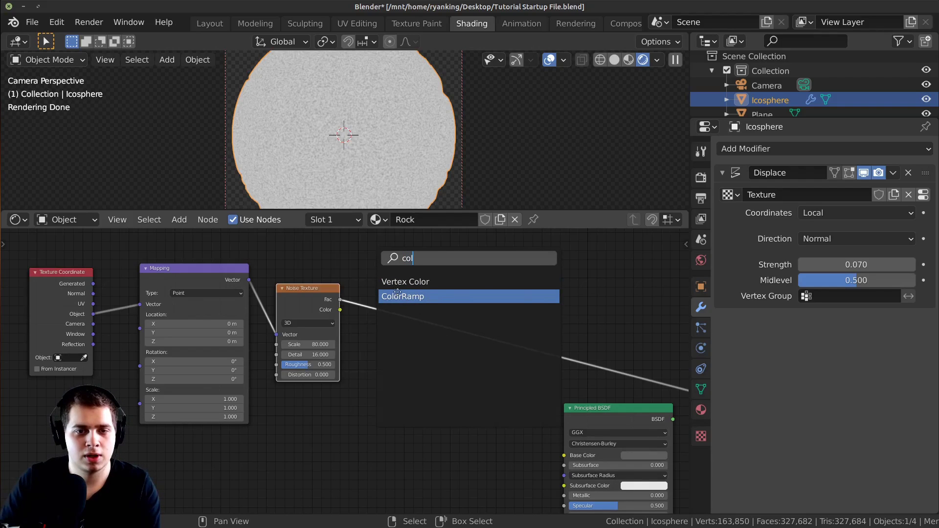
{"action": "left_click", "coordinate": [397, 294]}
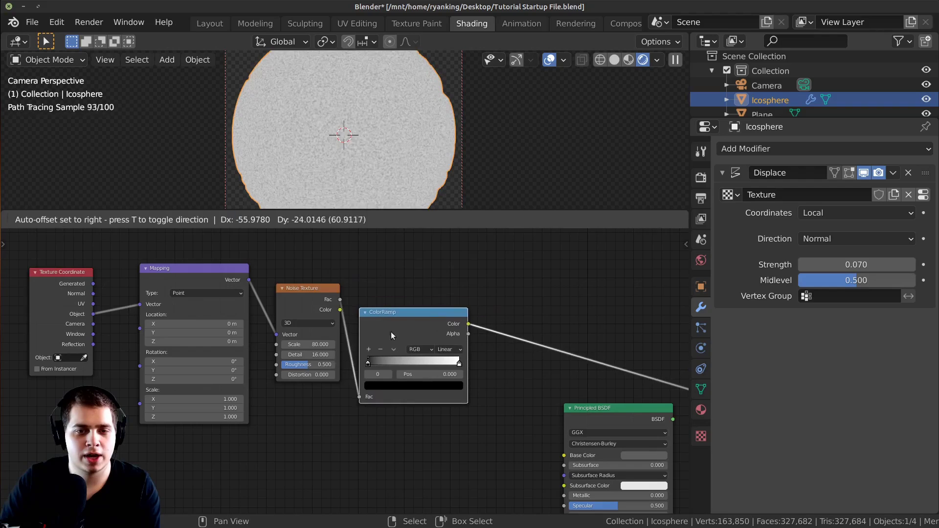
{"action": "left_click", "coordinate": [391, 332]}
- Set the ColorRamp's black stop to position 0.429 and recolour it dark grey with a value of 0.260
{"action": "scroll", "coordinate": [429, 325], "scroll_direction": "up", "scroll_amount": 3}
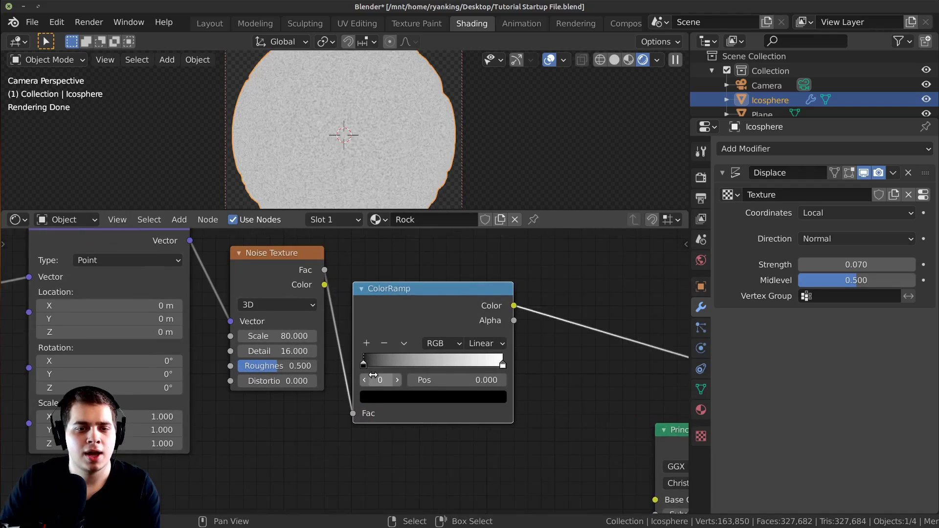
{"action": "left_click_drag", "start_coordinate": [367, 365], "coordinate": [436, 368]}
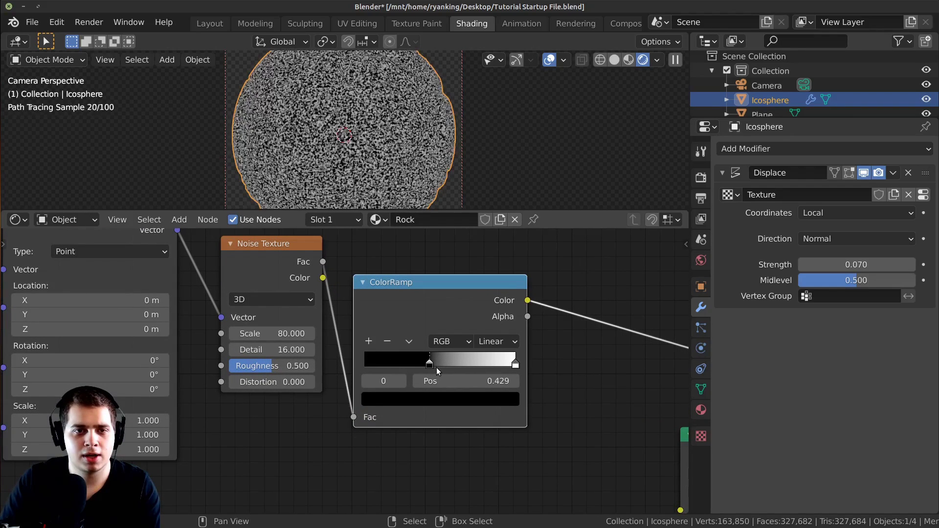
{"action": "left_click", "coordinate": [422, 400]}
{"action": "left_click", "coordinate": [487, 280]}
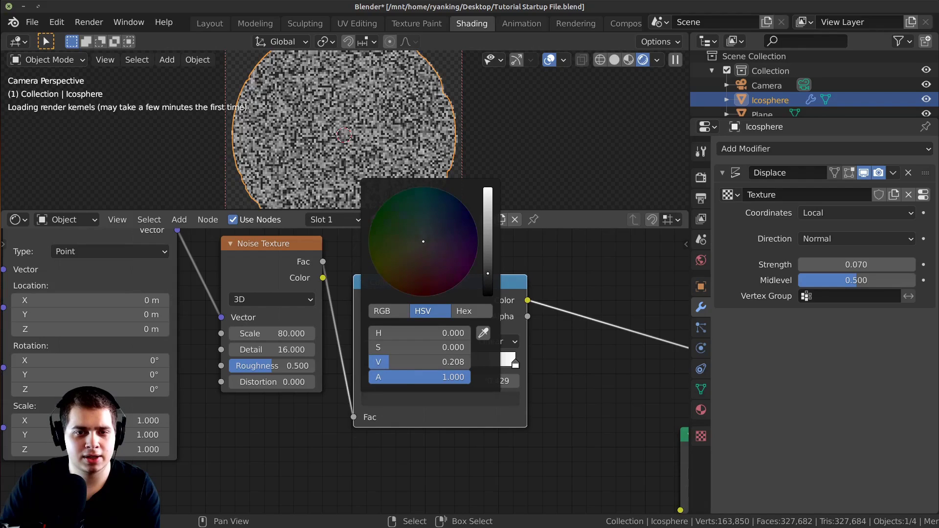
{"action": "scroll", "coordinate": [518, 333], "scroll_direction": "up", "scroll_amount": 2}
{"action": "left_click", "coordinate": [422, 419]}
{"action": "left_click", "coordinate": [475, 252]}
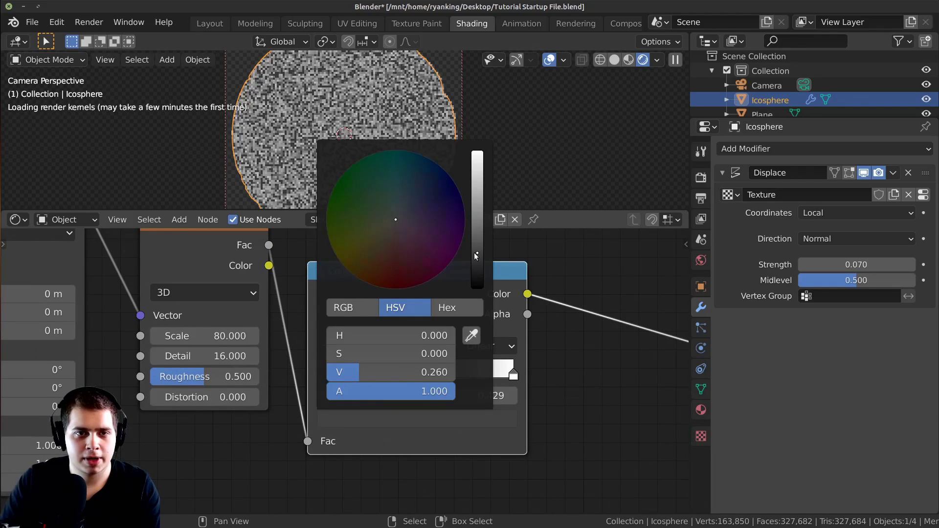
- Move the ColorRamp's white stop to position 0.638 and recolour it a dim brownish grey
{"action": "scroll", "coordinate": [347, 130], "scroll_direction": "up", "scroll_amount": 3}
{"action": "scroll", "coordinate": [412, 373], "scroll_direction": "up", "scroll_amount": 1}
{"action": "left_click_drag", "start_coordinate": [527, 374], "coordinate": [449, 374]}
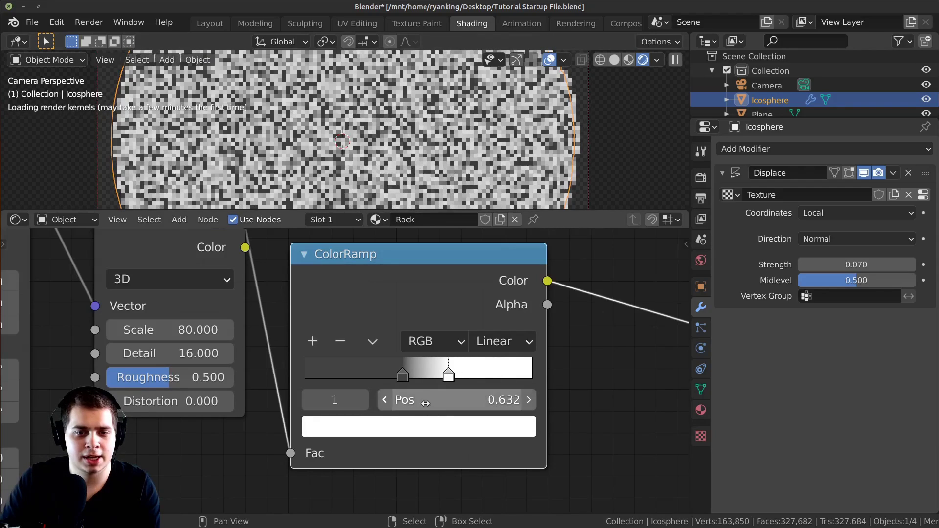
{"action": "left_click", "coordinate": [413, 428]}
{"action": "left_click_drag", "start_coordinate": [389, 215], "coordinate": [389, 205]}
{"action": "left_click", "coordinate": [488, 156]}
{"action": "left_click_drag", "start_coordinate": [488, 156], "coordinate": [489, 204]}
{"action": "left_click_drag", "start_coordinate": [388, 209], "coordinate": [391, 203]}
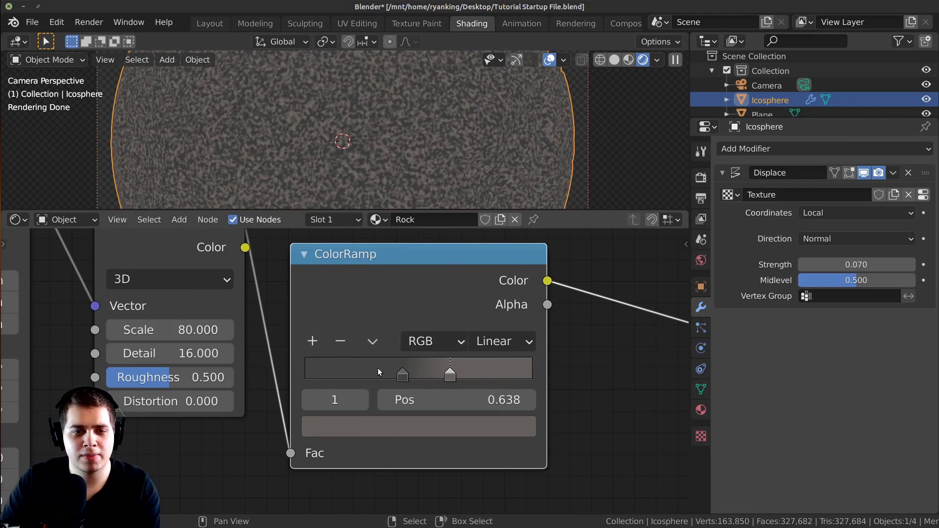
- Add a third ColorRamp stop at position 0.555 and colour it bluish grey
{"action": "left_click", "coordinate": [314, 341]}
{"action": "mouse_move", "coordinate": [426, 375]}
{"action": "left_mouse_down"}
{"action": "mouse_move", "coordinate": [523, 375]}
{"action": "mouse_move", "coordinate": [435, 380]}
{"action": "left_mouse_up"}
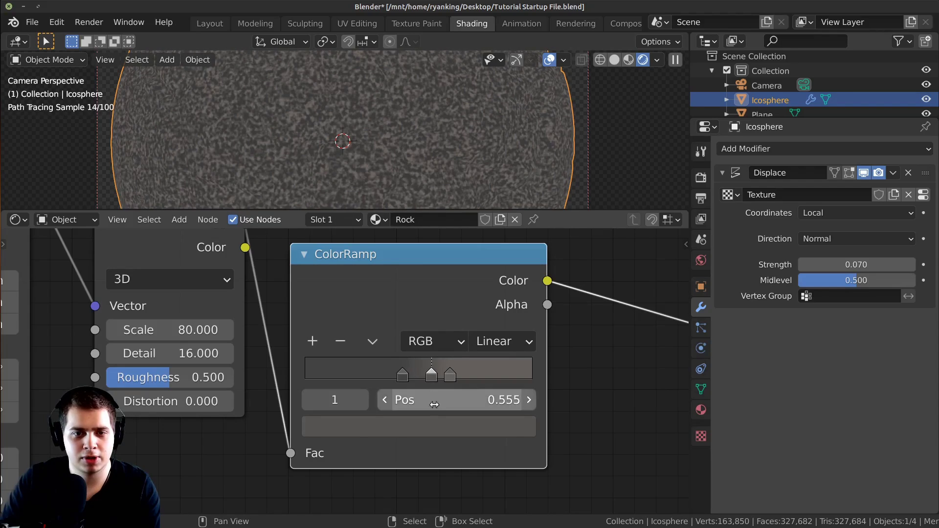
{"action": "left_click", "coordinate": [436, 427]}
{"action": "left_click_drag", "start_coordinate": [392, 189], "coordinate": [397, 192]}
{"action": "left_click_drag", "start_coordinate": [490, 220], "coordinate": [490, 218]}
{"action": "left_click_drag", "start_coordinate": [397, 187], "coordinate": [396, 193]}
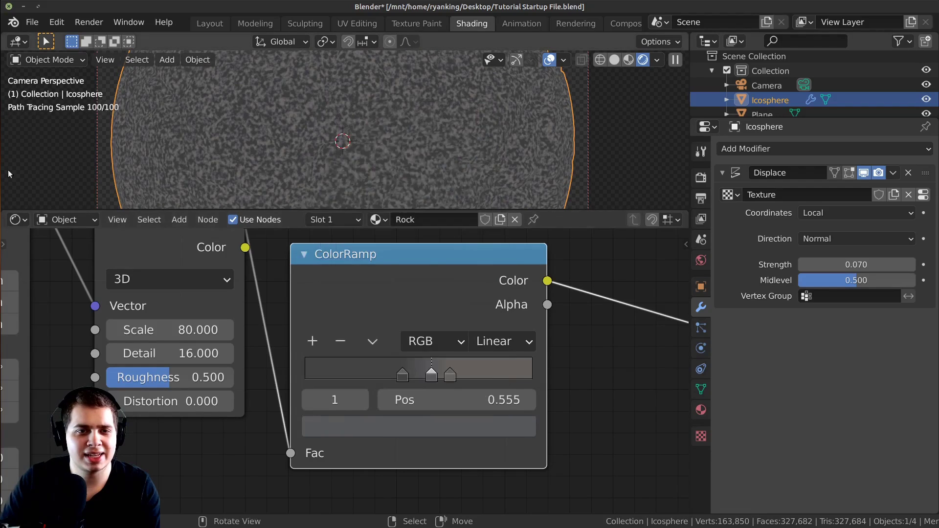
- Rearrange the duplicated Noise Texture and the ColorRamp nodes into a tidier layout
{"action": "scroll", "coordinate": [347, 304], "scroll_direction": "down", "scroll_amount": 3}
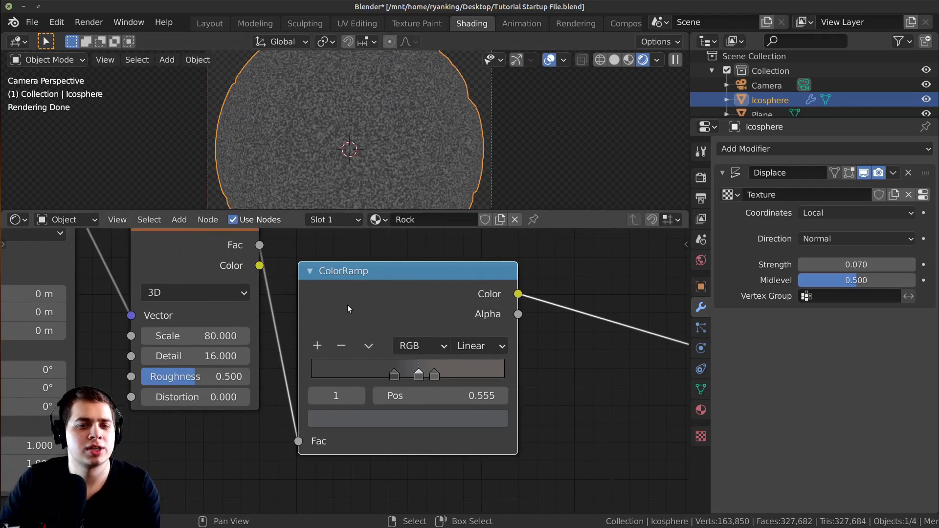
{"action": "middle_click_drag", "start_coordinate": [342, 310], "coordinate": [389, 332]}
{"action": "left_click_drag", "start_coordinate": [248, 300], "coordinate": [251, 310]}
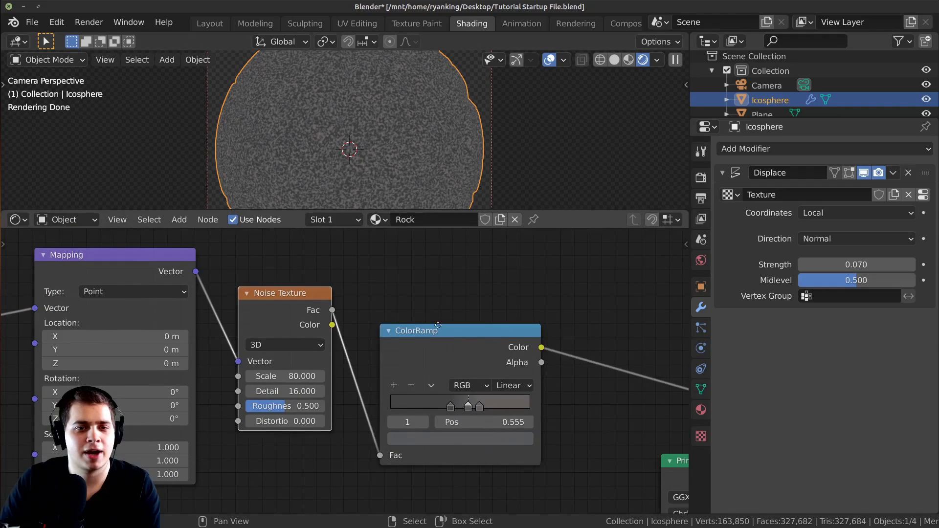
{"action": "left_click_drag", "start_coordinate": [413, 333], "coordinate": [405, 310]}
{"action": "scroll", "coordinate": [398, 150], "scroll_direction": "up", "scroll_amount": 2}
{"action": "scroll", "coordinate": [399, 150], "scroll_direction": "down", "scroll_amount": 3}
{"action": "scroll", "coordinate": [470, 254], "scroll_direction": "down", "scroll_amount": 2}
{"action": "scroll", "coordinate": [427, 155], "scroll_direction": "up", "scroll_amount": 1}
{"action": "scroll", "coordinate": [423, 369], "scroll_direction": "down", "scroll_amount": 4}
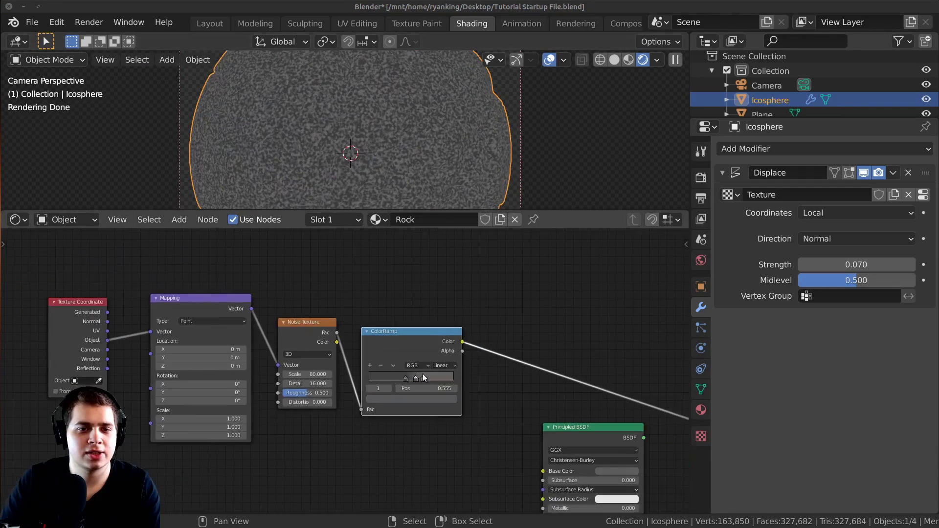
- Connect the ColorRamp's Color to the Principled BSDF's Base Color and switch the preview back to the Principled BSDF
{"action": "middle_click_drag", "start_coordinate": [421, 384], "coordinate": [438, 299]}
{"action": "scroll", "coordinate": [433, 284], "scroll_direction": "up", "scroll_amount": 1}
{"action": "left_click_drag", "start_coordinate": [422, 256], "coordinate": [420, 263]}
{"action": "left_click_drag", "start_coordinate": [488, 253], "coordinate": [577, 386]}
{"action": "middle_click_drag", "start_coordinate": [578, 311], "coordinate": [501, 324]}
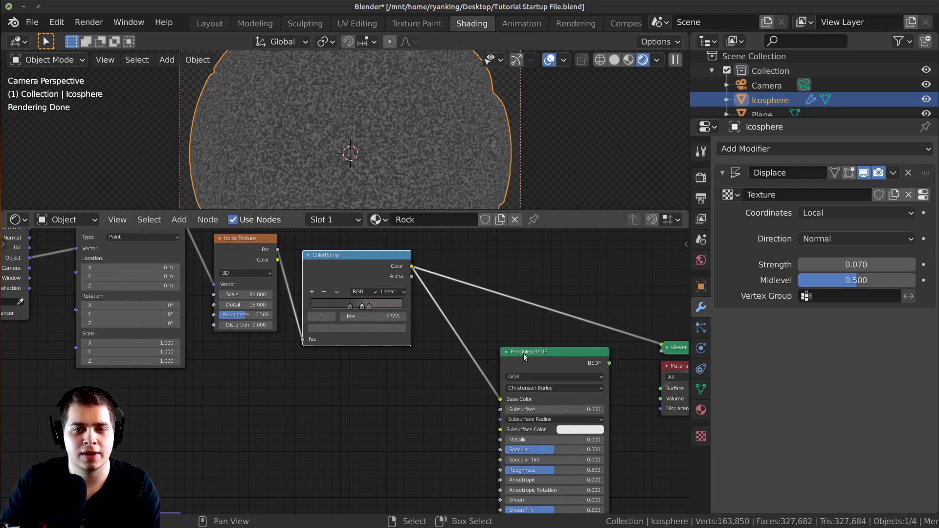
{"action": "left_click", "coordinate": [543, 357], "text": "ctrl+shift"}
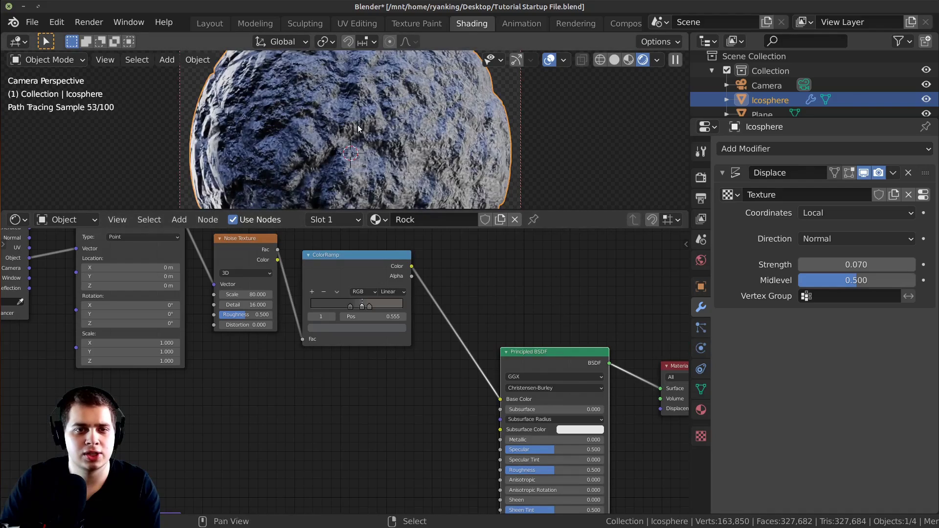
- Set the Principled BSDF's Roughness to 0.65 and check the rock from the camera view
{"action": "middle_click_drag", "start_coordinate": [553, 350], "coordinate": [553, 313]}
{"action": "scroll", "coordinate": [440, 316], "scroll_direction": "down", "scroll_amount": 3}
{"action": "middle_click_drag", "start_coordinate": [408, 275], "coordinate": [383, 301]}
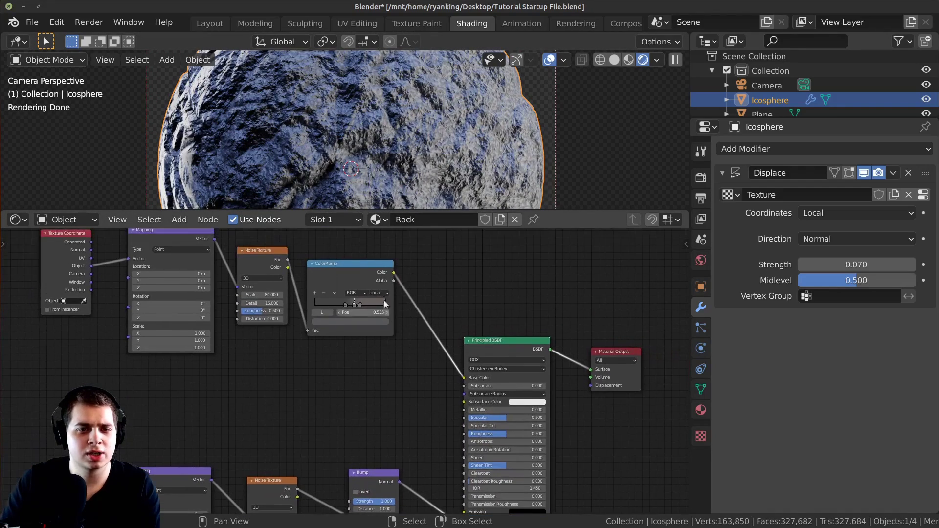
{"action": "scroll", "coordinate": [482, 419], "scroll_direction": "up", "scroll_amount": 1}
{"action": "middle_click_drag", "start_coordinate": [482, 419], "coordinate": [460, 377]}
{"action": "scroll", "coordinate": [460, 377], "scroll_direction": "up", "scroll_amount": 1}
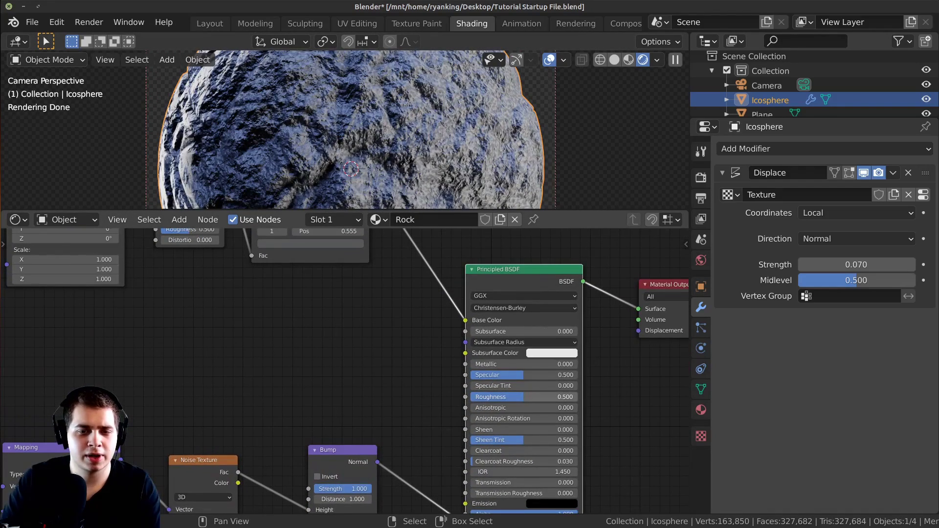
{"action": "left_click", "coordinate": [530, 398]}
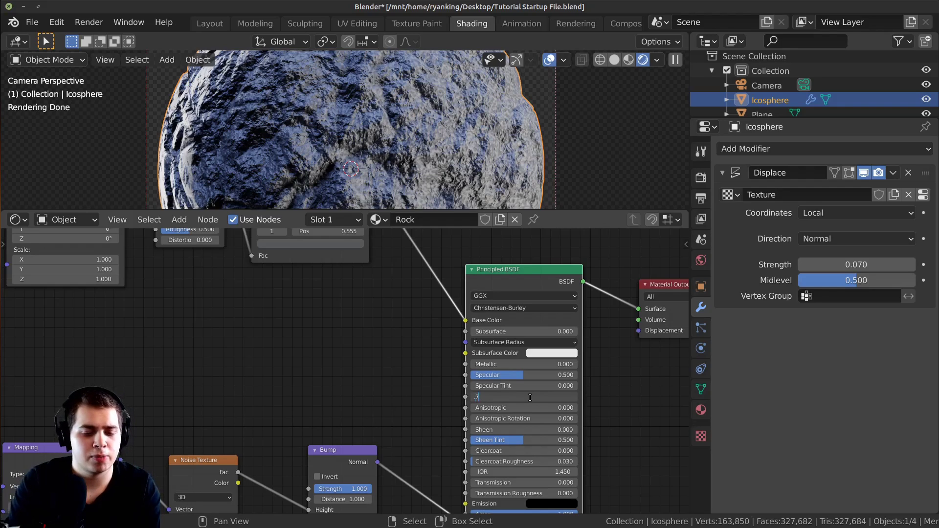
{"action": "key", "text": "Return"}
{"action": "left_click", "coordinate": [525, 398]}
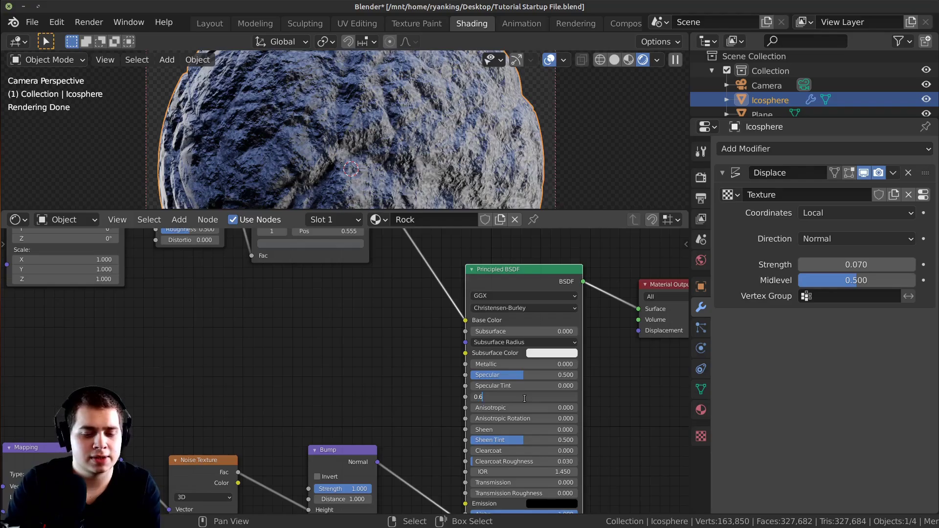
{"action": "key", "text": "Return"}
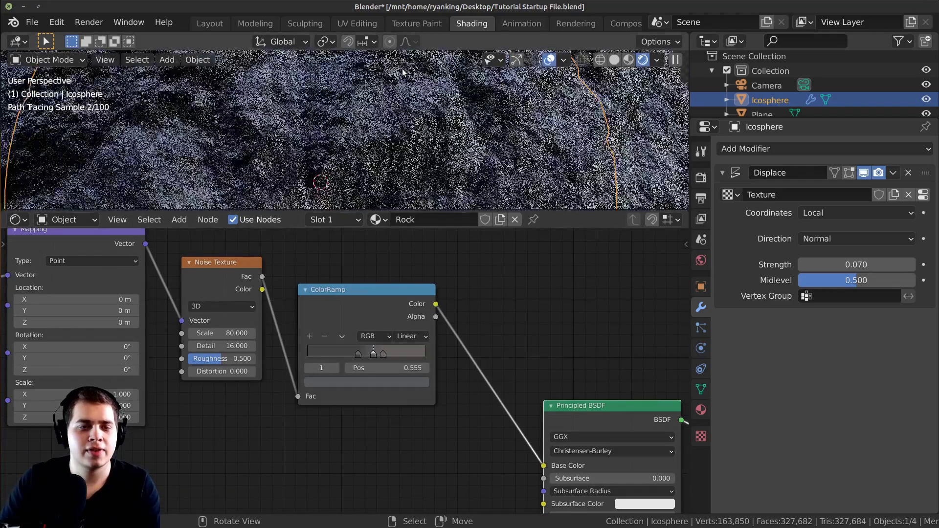
{"action": "middle_click_drag", "start_coordinate": [402, 69], "coordinate": [389, 64]}
{"action": "key", "text": "KP_0"}
{"action": "scroll", "coordinate": [388, 63], "scroll_direction": "down", "scroll_amount": 2}
{"action": "scroll", "coordinate": [390, 342], "scroll_direction": "down", "scroll_amount": 3}
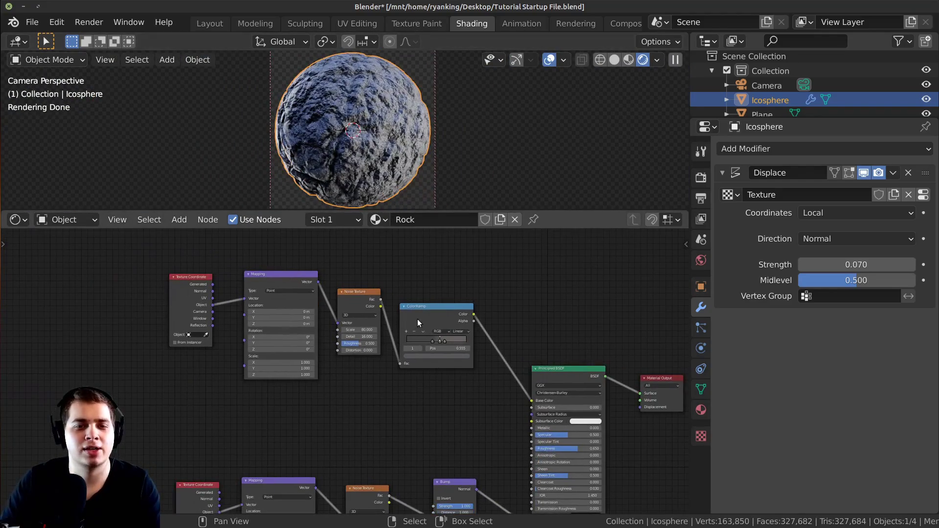
- Nudge the ColorRamp node slightly upward and add a Geometry node beneath the base colour chain's Texture Coordinate node
{"action": "left_click_drag", "start_coordinate": [417, 309], "coordinate": [415, 304]}
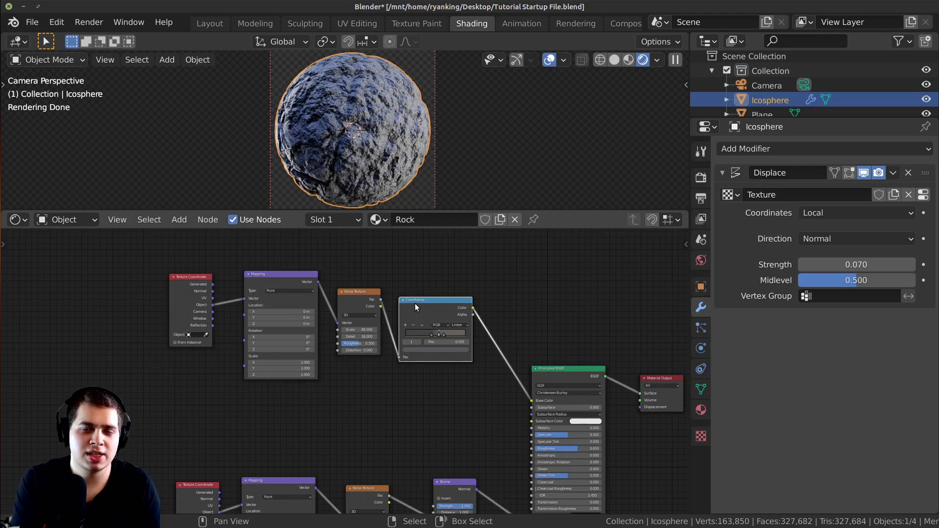
{"action": "middle_click_drag", "start_coordinate": [424, 316], "coordinate": [442, 306]}
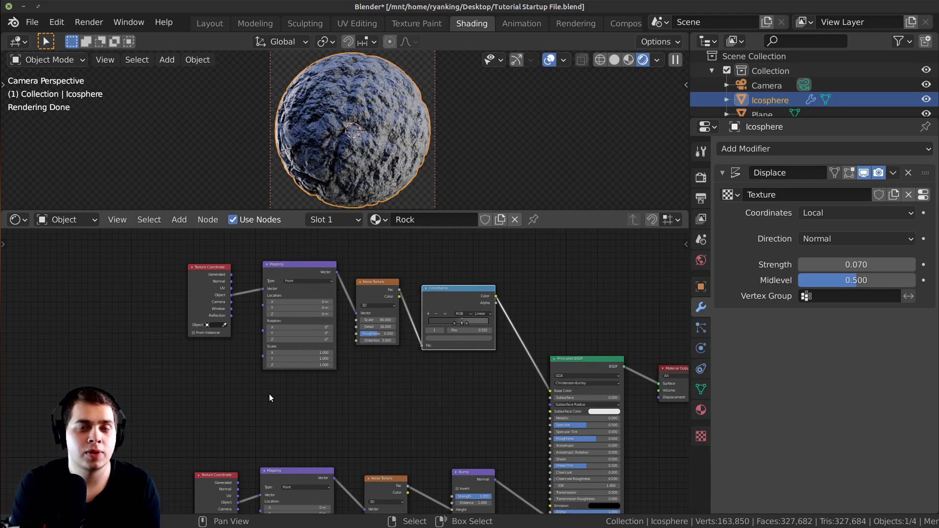
{"action": "key", "text": "shift+a"}
{"action": "left_click", "coordinate": [254, 362]}
{"action": "type", "text": "ge"}
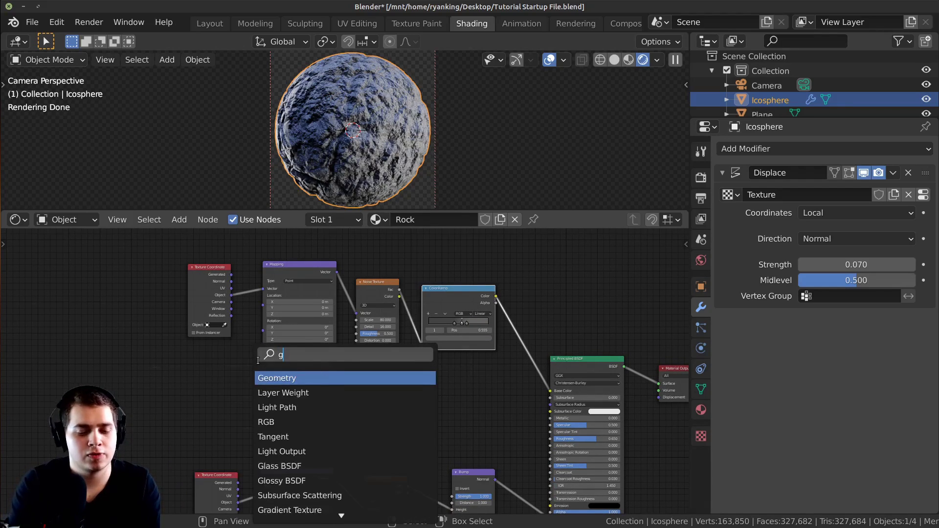
{"action": "left_click", "coordinate": [283, 379]}
{"action": "left_click", "coordinate": [266, 343]}
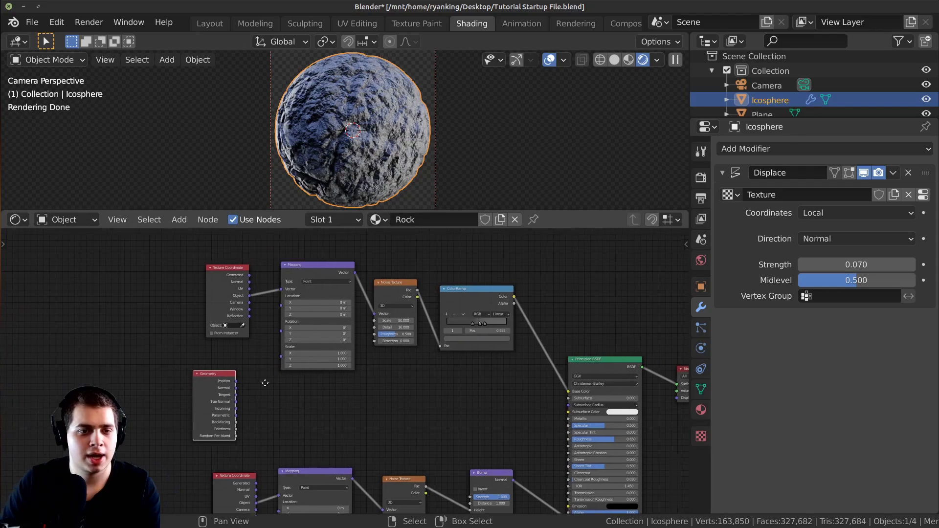
{"action": "scroll", "coordinate": [271, 355], "scroll_direction": "up", "scroll_amount": 3}
{"action": "middle_click_drag", "start_coordinate": [268, 348], "coordinate": [237, 345]}
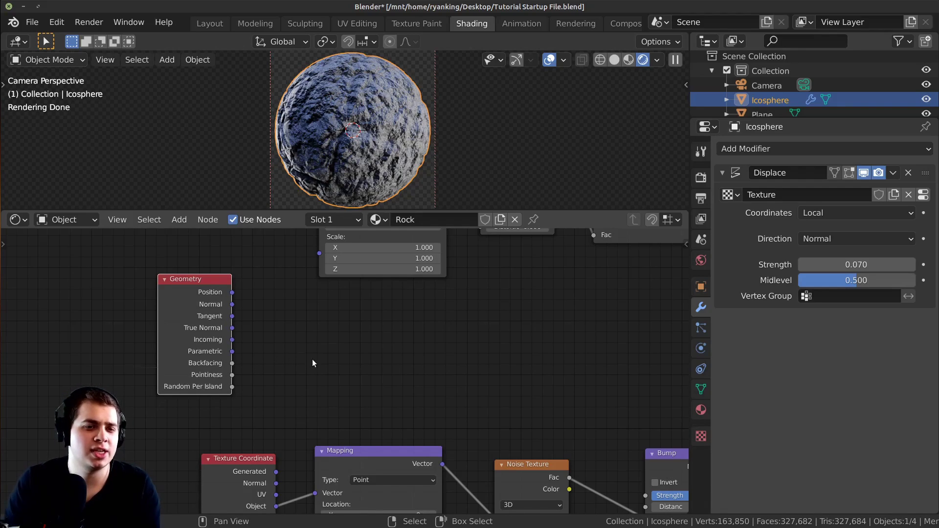
{"action": "left_click_drag", "start_coordinate": [194, 294], "coordinate": [211, 296]}
{"action": "left_click_drag", "start_coordinate": [217, 328], "coordinate": [208, 334]}
{"action": "scroll", "coordinate": [369, 281], "scroll_direction": "down", "scroll_amount": 4}
{"action": "middle_click_drag", "start_coordinate": [369, 281], "coordinate": [288, 319]}
{"action": "scroll", "coordinate": [191, 358], "scroll_direction": "up", "scroll_amount": 3}
{"action": "mouse_move", "coordinate": [191, 358]}
{"action": "middle_mouse_down"}
{"action": "mouse_move", "coordinate": [184, 336]}
{"action": "mouse_move", "coordinate": [198, 344]}
{"action": "middle_mouse_up"}
{"action": "scroll", "coordinate": [169, 332], "scroll_direction": "up", "scroll_amount": 1}
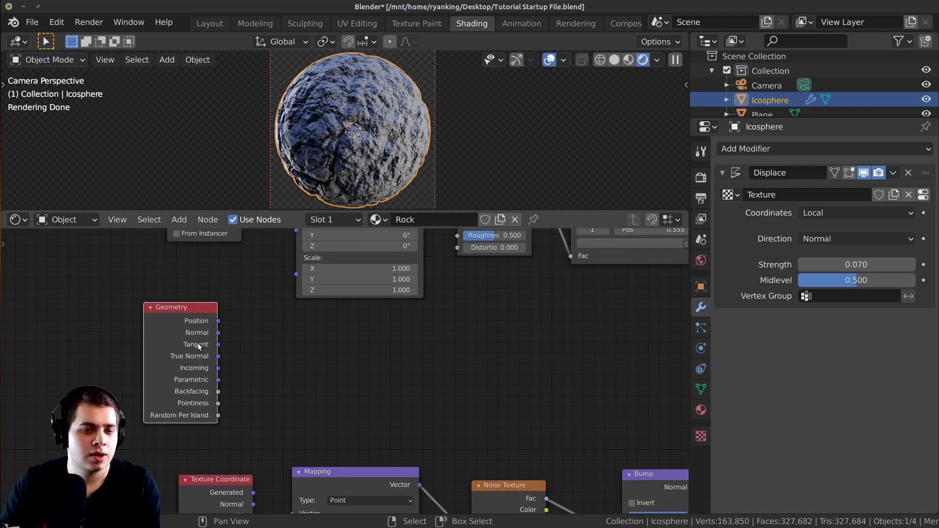
- Preview the Geometry node's outputs in turn up to Pointiness and inspect that output on the sphere
{"action": "left_click", "coordinate": [185, 333], "text": "ctrl+shift"}
{"action": "left_click", "coordinate": [186, 336], "text": "ctrl+shift"}
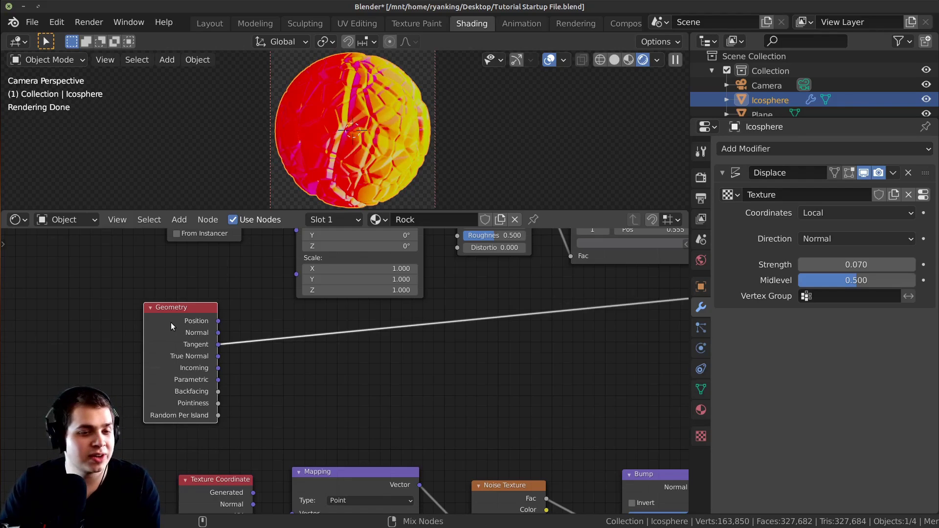
{"action": "left_click", "coordinate": [171, 322], "text": "ctrl+shift"}
{"action": "left_click", "coordinate": [171, 322], "text": "ctrl+shift"}
{"action": "left_click", "coordinate": [171, 322], "text": "ctrl+shift"}
{"action": "left_click", "coordinate": [171, 322], "text": "ctrl+shift"}
{"action": "left_click", "coordinate": [172, 322], "text": "ctrl+shift"}
{"action": "left_click", "coordinate": [172, 324], "text": "ctrl+shift"}
{"action": "left_click", "coordinate": [172, 325], "text": "ctrl+shift"}
{"action": "left_click", "coordinate": [172, 324], "text": "ctrl+shift"}
{"action": "left_click", "coordinate": [172, 324], "text": "ctrl+shift"}
{"action": "left_click", "coordinate": [172, 324], "text": "ctrl+shift"}
{"action": "left_click", "coordinate": [173, 324], "text": "ctrl+shift"}
{"action": "left_click", "coordinate": [173, 324], "text": "ctrl+shift"}
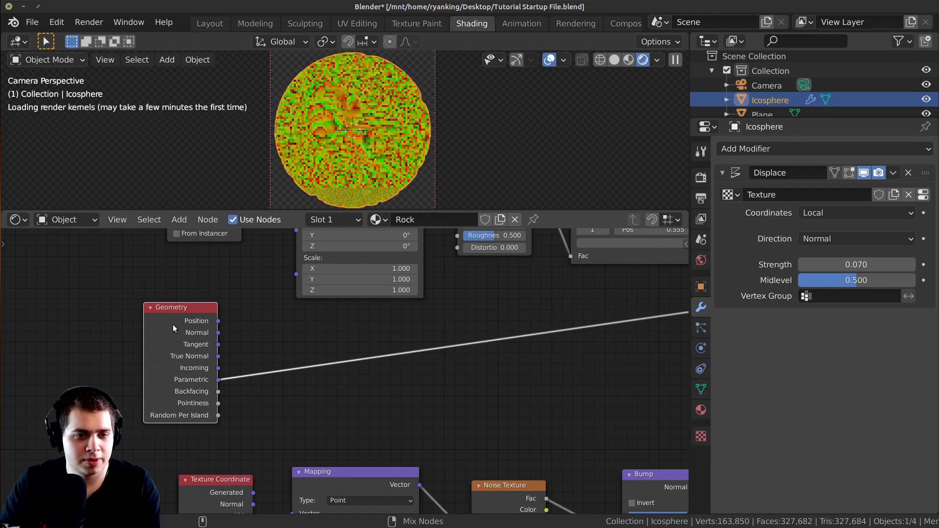
{"action": "left_click", "coordinate": [172, 324], "text": "ctrl+shift"}
{"action": "left_click", "coordinate": [172, 324], "text": "ctrl+shift"}
{"action": "scroll", "coordinate": [413, 137], "scroll_direction": "up", "scroll_amount": 3}
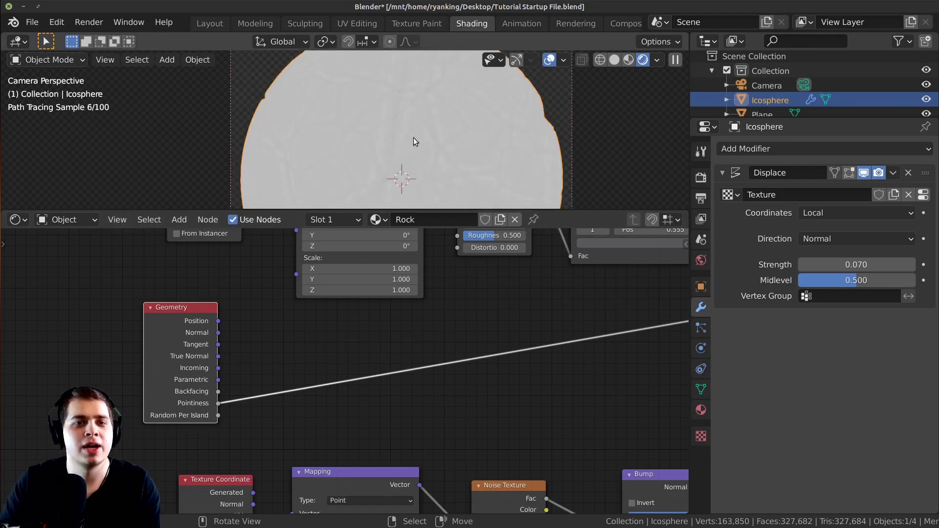
{"action": "scroll", "coordinate": [414, 137], "scroll_direction": "up", "scroll_amount": 3}
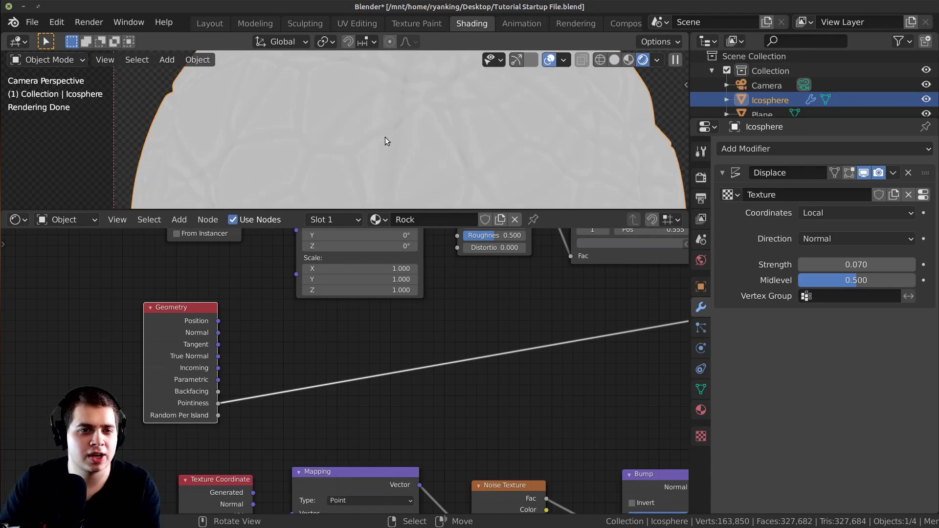
{"action": "middle_click_drag", "start_coordinate": [302, 129], "coordinate": [298, 115], "text": "shift"}
{"action": "scroll", "coordinate": [482, 122], "scroll_direction": "down", "scroll_amount": 5}
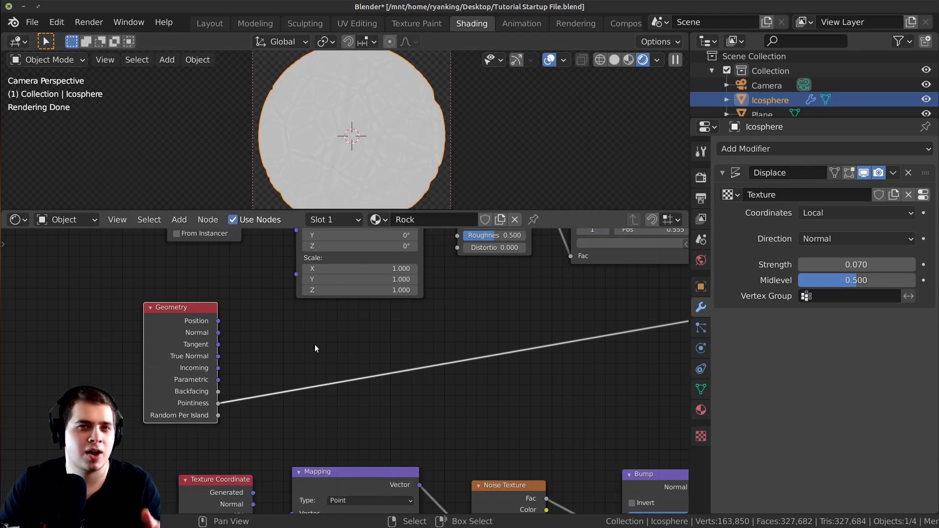
- Insert a ColorRamp on the link from the Geometry node's Pointiness output to the Viewer
{"action": "scroll", "coordinate": [323, 357], "scroll_direction": "up", "scroll_amount": 1}
{"action": "key", "text": "shift+a"}
{"action": "left_click", "coordinate": [314, 321]}
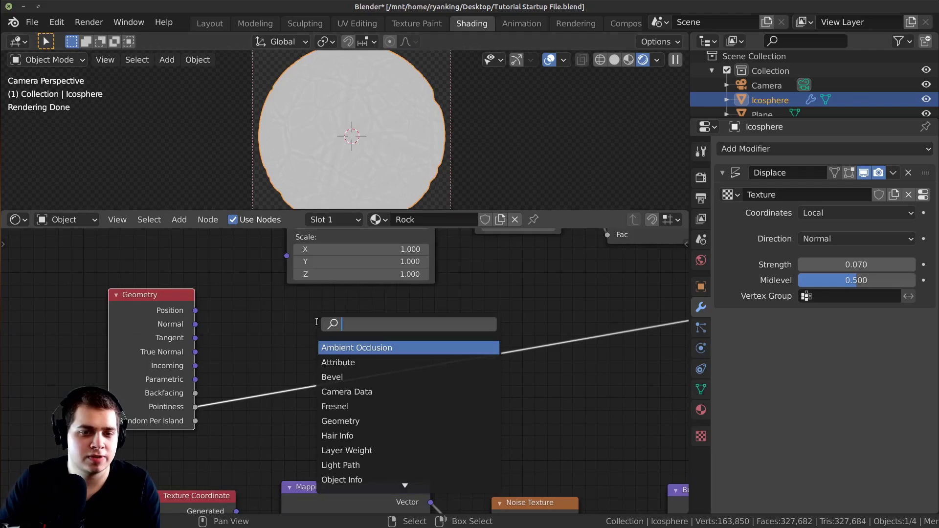
{"action": "type", "text": "col"}
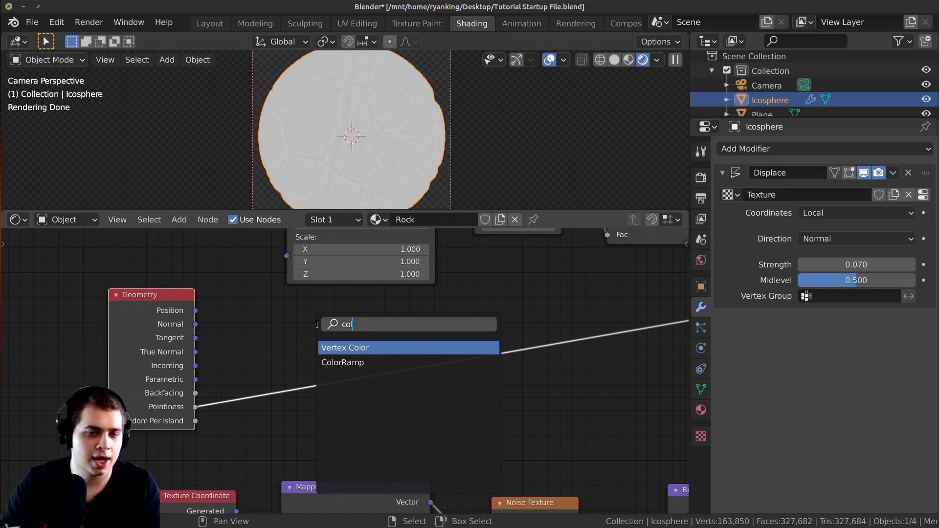
{"action": "left_click", "coordinate": [342, 362]}
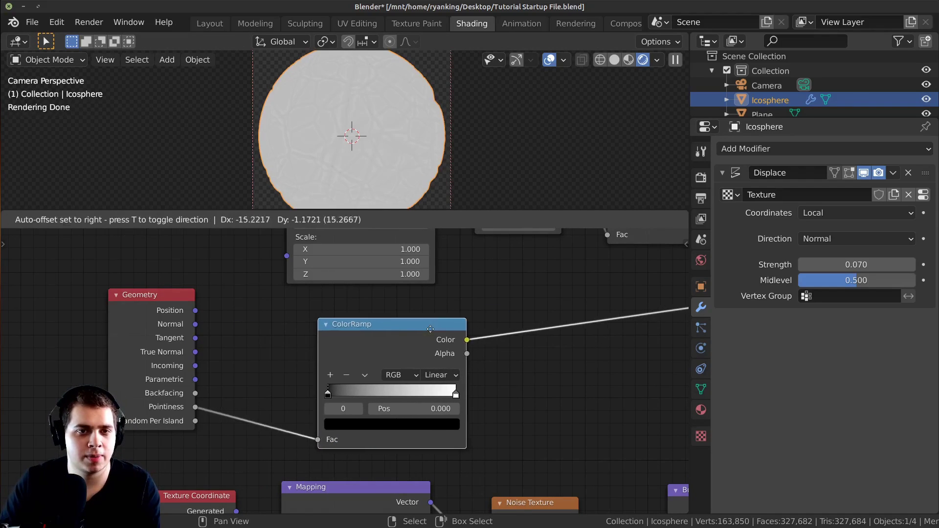
{"action": "left_click", "coordinate": [377, 298]}
- Tighten the Pointiness ColorRamp's contrast with the black stop just before the middle and the white stop at 0.675
{"action": "scroll", "coordinate": [342, 324], "scroll_direction": "up", "scroll_amount": 2}
{"action": "left_click_drag", "start_coordinate": [279, 398], "coordinate": [371, 396]}
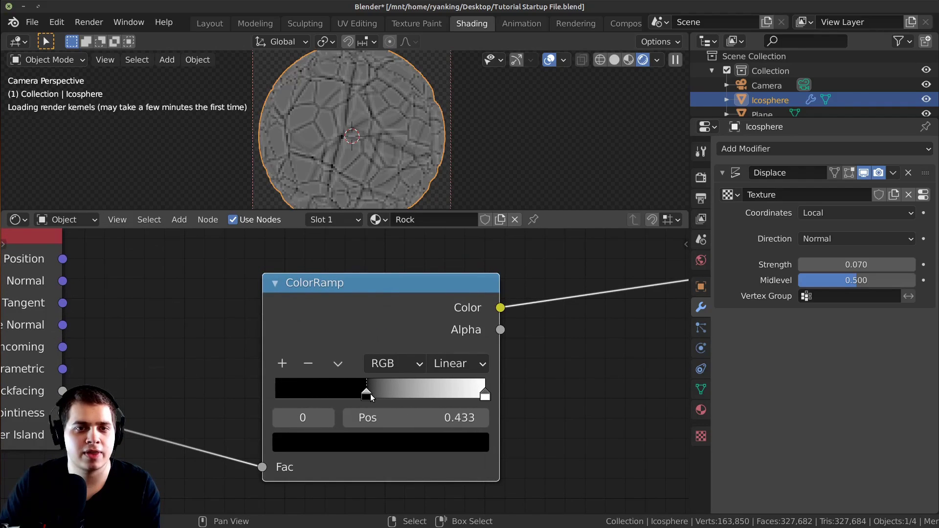
{"action": "left_click_drag", "start_coordinate": [484, 396], "coordinate": [378, 391]}
{"action": "left_click_drag", "start_coordinate": [439, 392], "coordinate": [429, 392]}
{"action": "scroll", "coordinate": [387, 175], "scroll_direction": "up", "scroll_amount": 3}
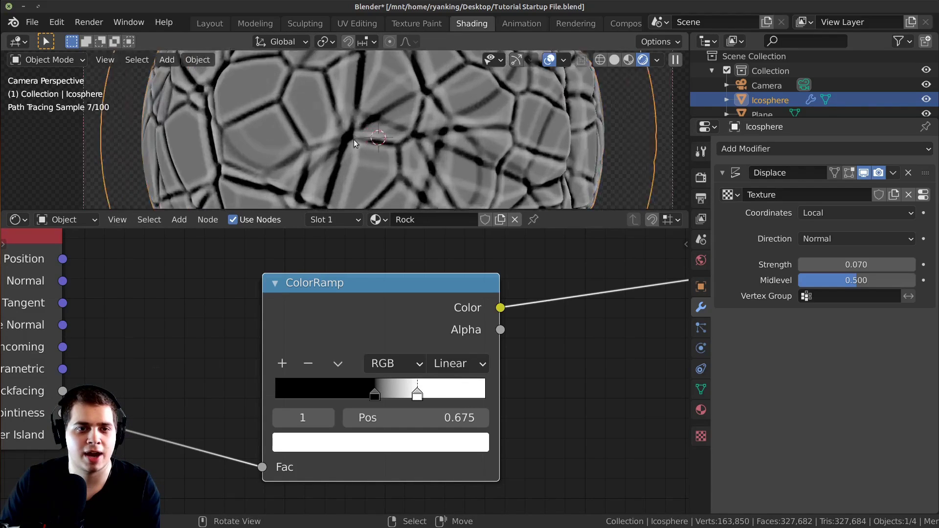
{"action": "scroll", "coordinate": [354, 139], "scroll_direction": "down", "scroll_amount": 4}
{"action": "scroll", "coordinate": [480, 371], "scroll_direction": "down", "scroll_amount": 5}
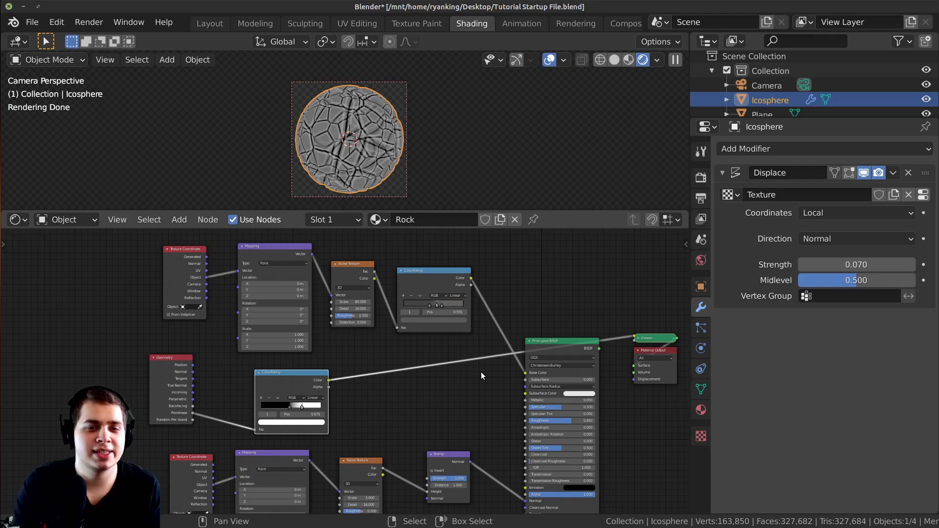
- Preview the fine noise ColorRamp and insert a MixRGB node between it and the Principled BSDF's Base Color
{"action": "scroll", "coordinate": [475, 385], "scroll_direction": "up", "scroll_amount": 1}
{"action": "left_click", "coordinate": [441, 283], "text": "ctrl+shift"}
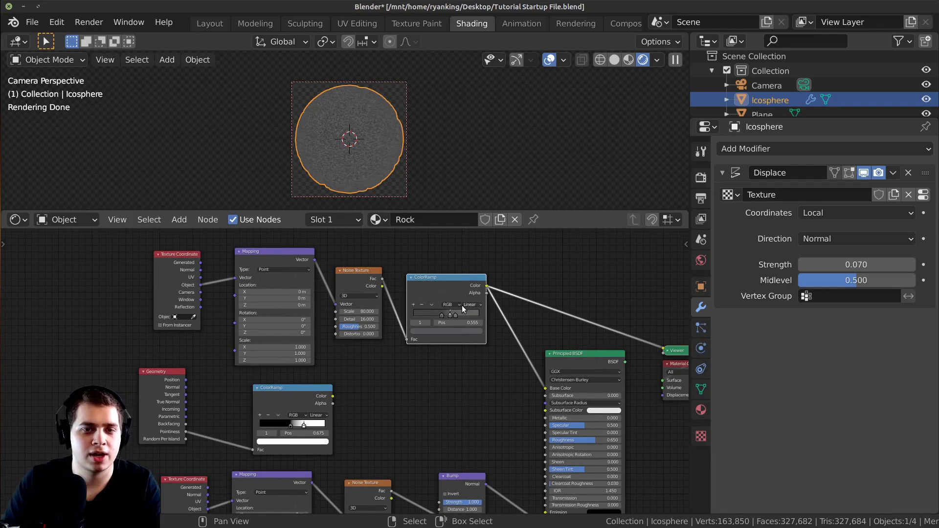
{"action": "scroll", "coordinate": [462, 305], "scroll_direction": "up", "scroll_amount": 2}
{"action": "key", "text": "shift+a"}
{"action": "left_click", "coordinate": [445, 347]}
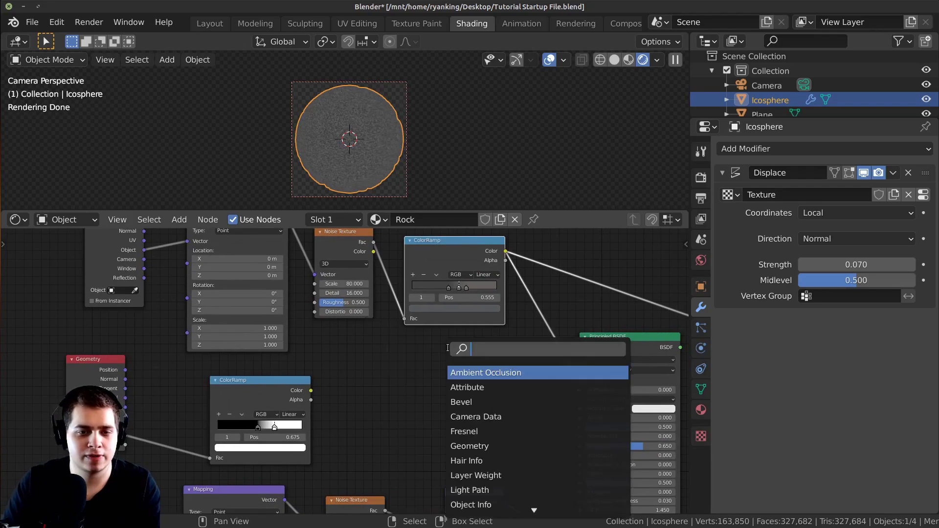
{"action": "type", "text": "mix"}
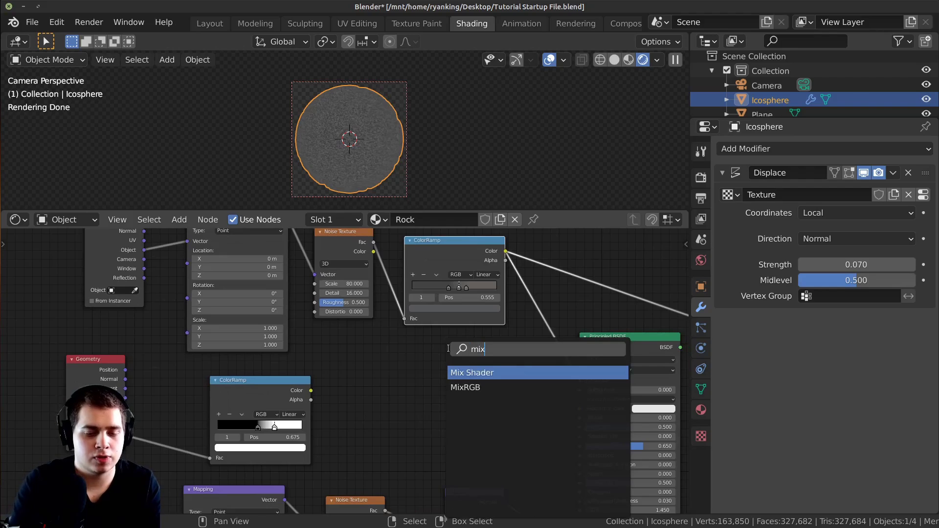
{"action": "left_click", "coordinate": [467, 387]}
{"action": "left_click", "coordinate": [563, 354]}
{"action": "scroll", "coordinate": [427, 379], "scroll_direction": "up", "scroll_amount": 2}
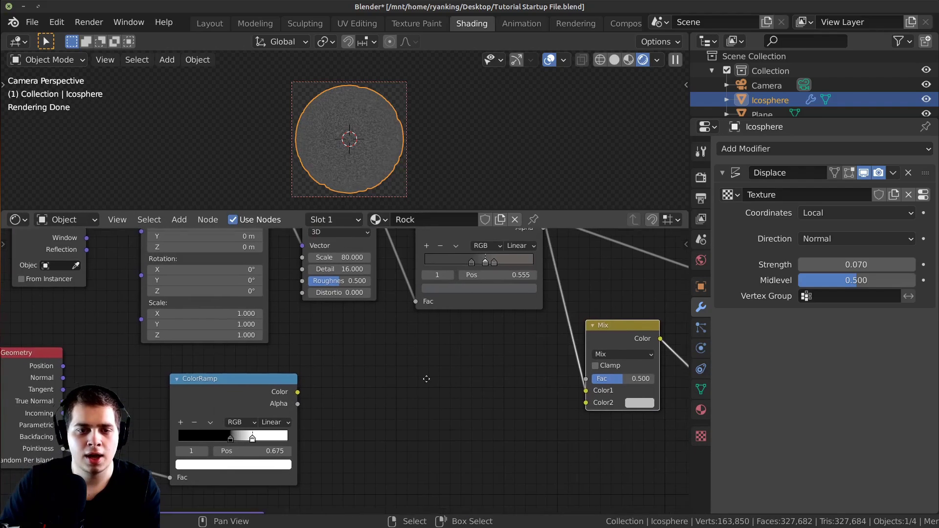
- Move the noise ColorRamp's link to the Mix node's Color2 input and set Color1 to black
{"action": "middle_click_drag", "start_coordinate": [427, 380], "coordinate": [416, 378]}
{"action": "mouse_move", "coordinate": [577, 391]}
{"action": "left_mouse_down"}
{"action": "mouse_move", "coordinate": [546, 398]}
{"action": "mouse_move", "coordinate": [574, 403]}
{"action": "left_mouse_up"}
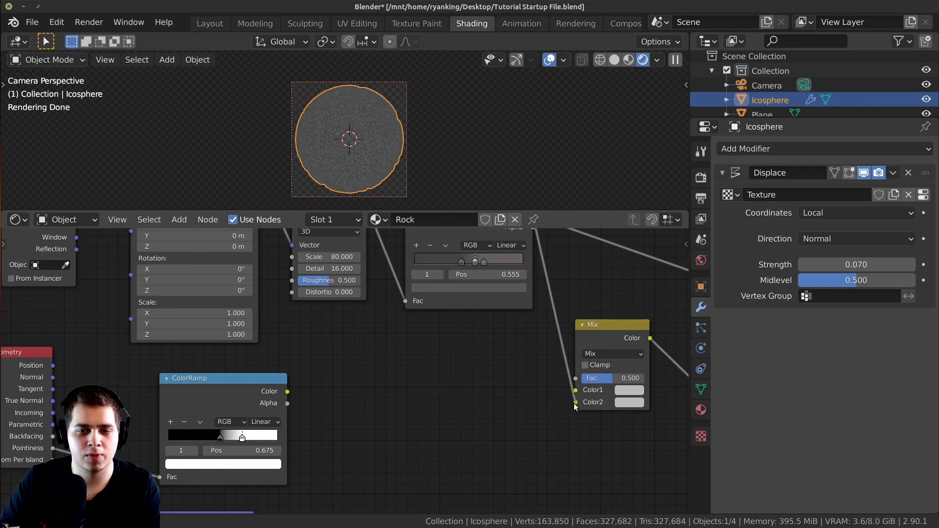
{"action": "left_click", "coordinate": [634, 391]}
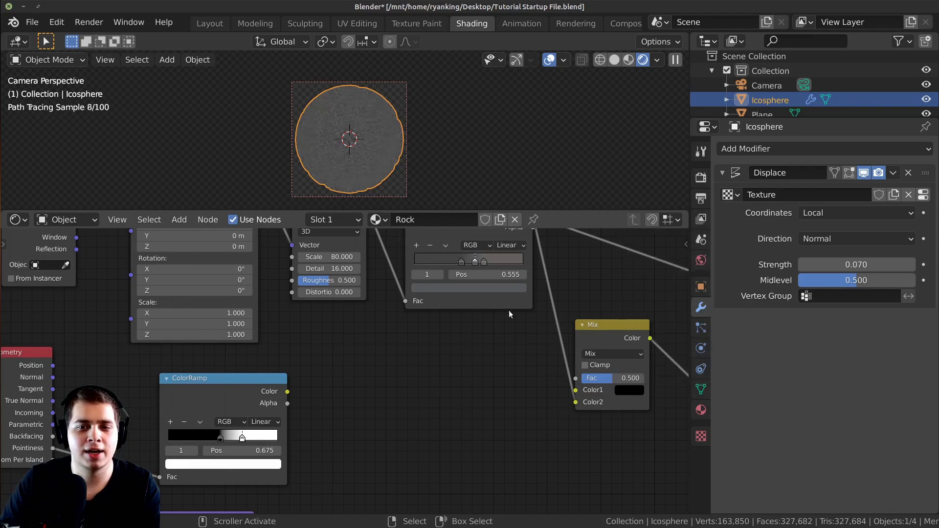
- Connect the Pointiness ColorRamp's Color output to the Mix node's Fac input
{"action": "scroll", "coordinate": [509, 310], "scroll_direction": "down", "scroll_amount": 2}
{"action": "left_click_drag", "start_coordinate": [279, 408], "coordinate": [339, 414]}
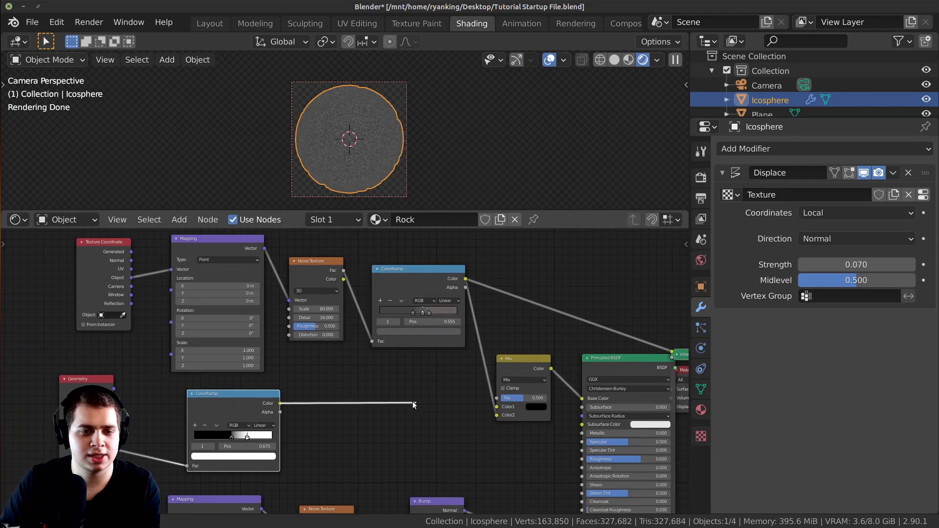
{"action": "left_click_drag", "start_coordinate": [498, 398], "coordinate": [497, 399]}
{"action": "scroll", "coordinate": [394, 418], "scroll_direction": "up", "scroll_amount": 3}
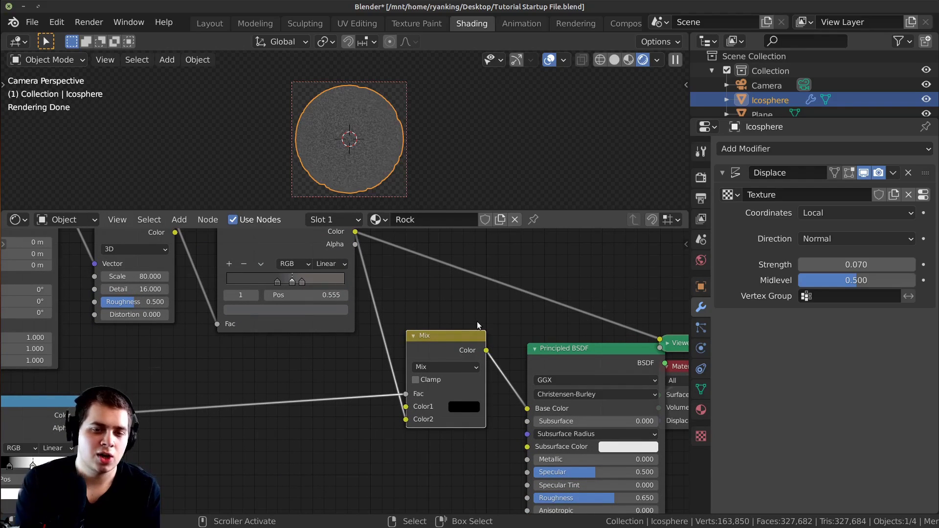
- Preview the fine noise ColorRamp's Color output on the sphere and examine its colours up close
{"action": "scroll", "coordinate": [489, 427], "scroll_direction": "up", "scroll_amount": 1}
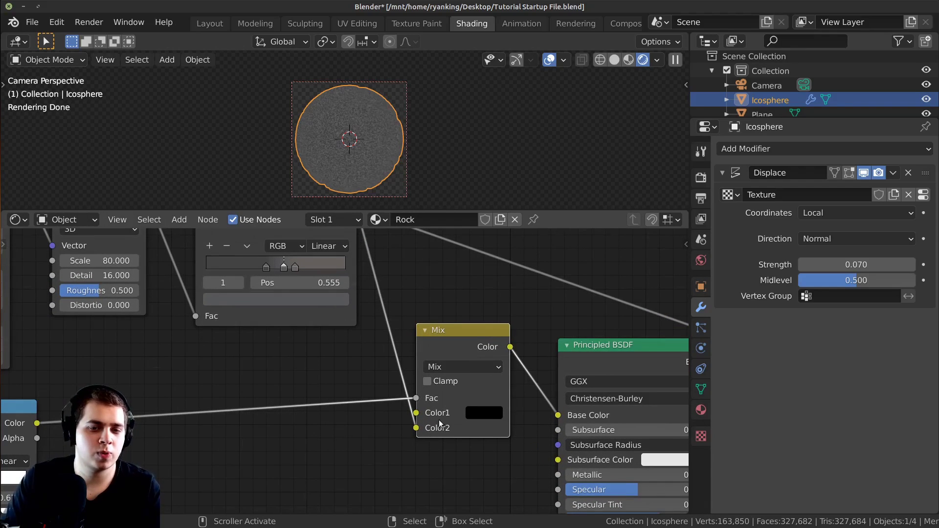
{"action": "scroll", "coordinate": [318, 345], "scroll_direction": "down", "scroll_amount": 1}
{"action": "middle_click_drag", "start_coordinate": [306, 336], "coordinate": [309, 345]}
{"action": "left_click", "coordinate": [296, 272], "text": "ctrl+shift"}
{"action": "scroll", "coordinate": [375, 116], "scroll_direction": "up", "scroll_amount": 3}
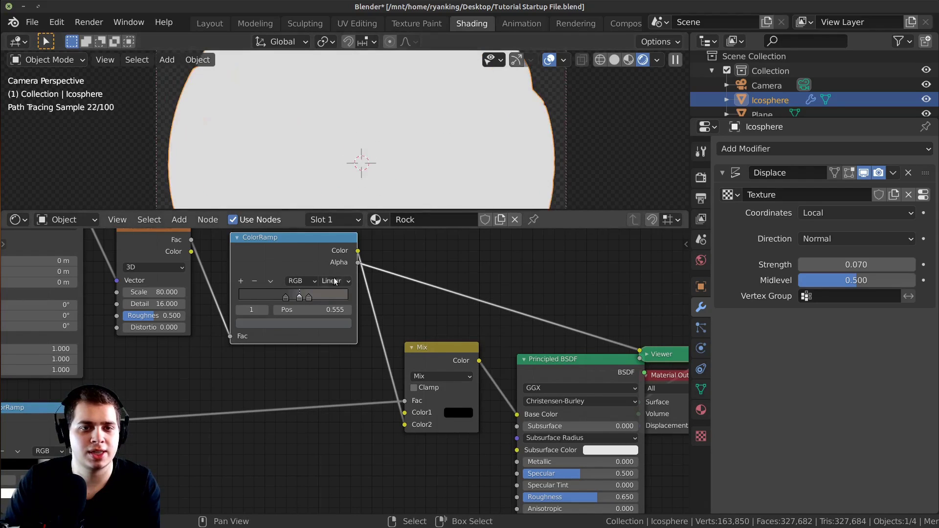
{"action": "middle_click_drag", "start_coordinate": [305, 250], "coordinate": [304, 285]}
{"action": "left_click", "coordinate": [304, 286], "text": "ctrl+shift"}
{"action": "scroll", "coordinate": [365, 111], "scroll_direction": "up", "scroll_amount": 1}
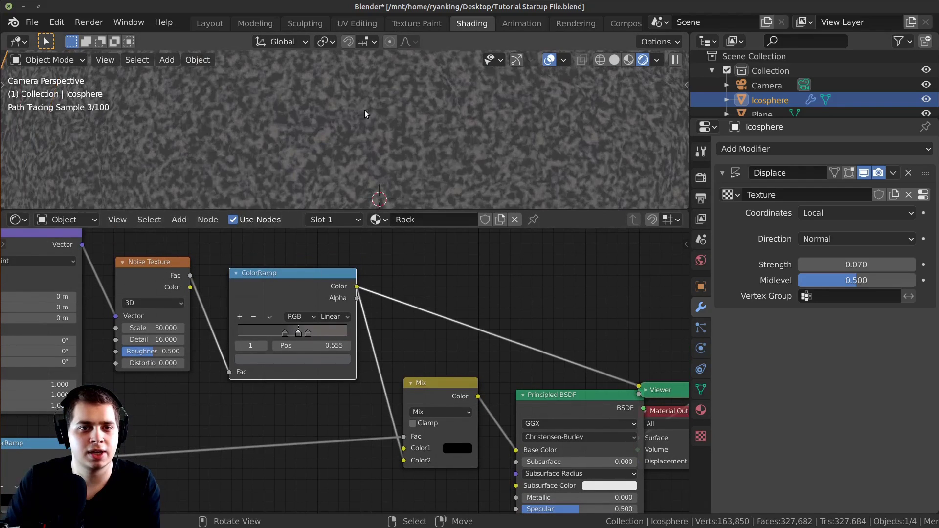
{"action": "scroll", "coordinate": [345, 441], "scroll_direction": "up", "scroll_amount": 2}
- Preview the Mix node's Color output on the sphere up close and compare it with the fine noise ColorRamp's output
{"action": "left_click", "coordinate": [453, 430]}
{"action": "scroll", "coordinate": [264, 458], "scroll_direction": "down", "scroll_amount": 4}
{"action": "middle_click_drag", "start_coordinate": [264, 457], "coordinate": [371, 400]}
{"action": "left_click", "coordinate": [169, 391]}
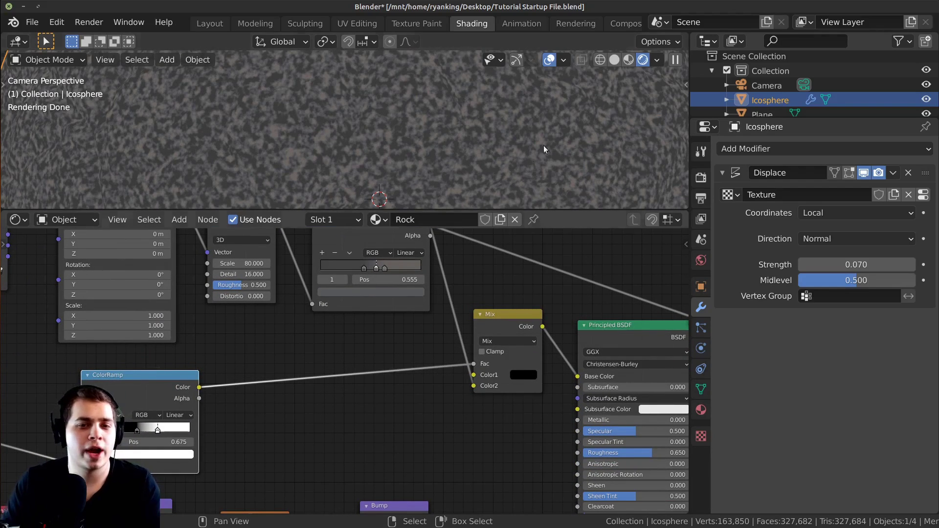
{"action": "scroll", "coordinate": [409, 417], "scroll_direction": "up", "scroll_amount": 1}
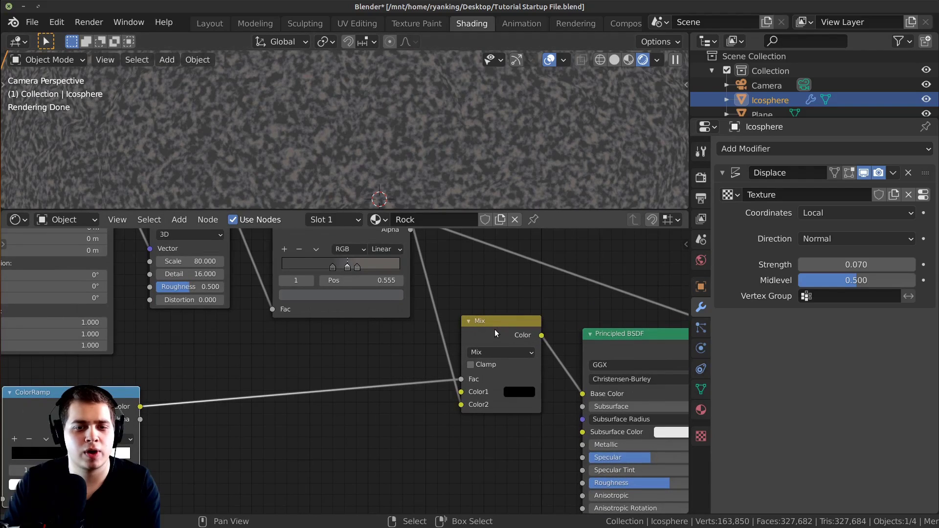
{"action": "left_click", "coordinate": [494, 330], "text": "ctrl+shift"}
{"action": "scroll", "coordinate": [366, 104], "scroll_direction": "up", "scroll_amount": 4}
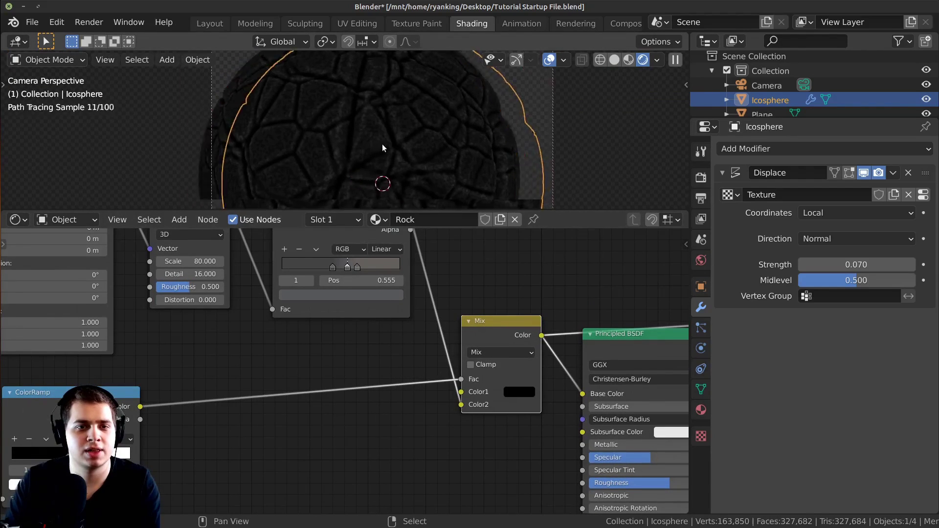
{"action": "scroll", "coordinate": [428, 116], "scroll_direction": "up", "scroll_amount": 2}
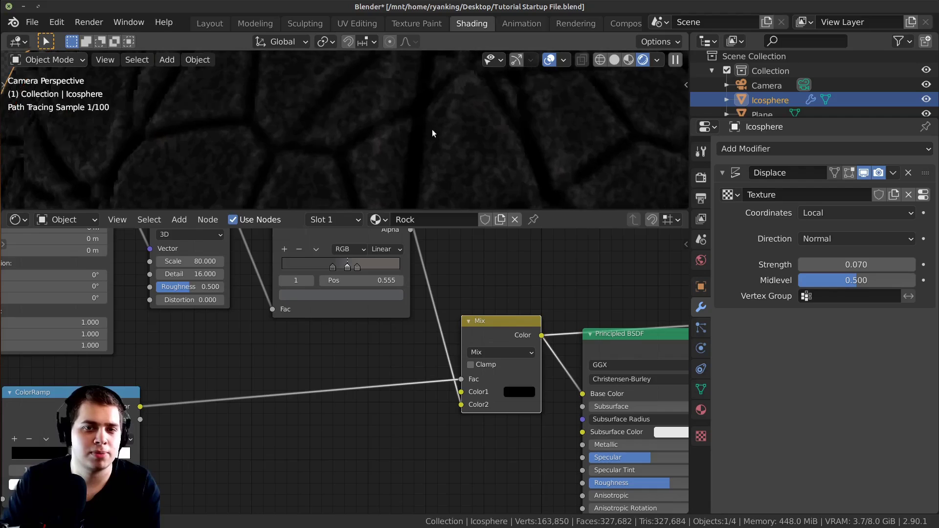
{"action": "middle_click_drag", "start_coordinate": [401, 314], "coordinate": [414, 360]}
{"action": "left_click", "coordinate": [386, 264], "text": "ctrl+shift"}
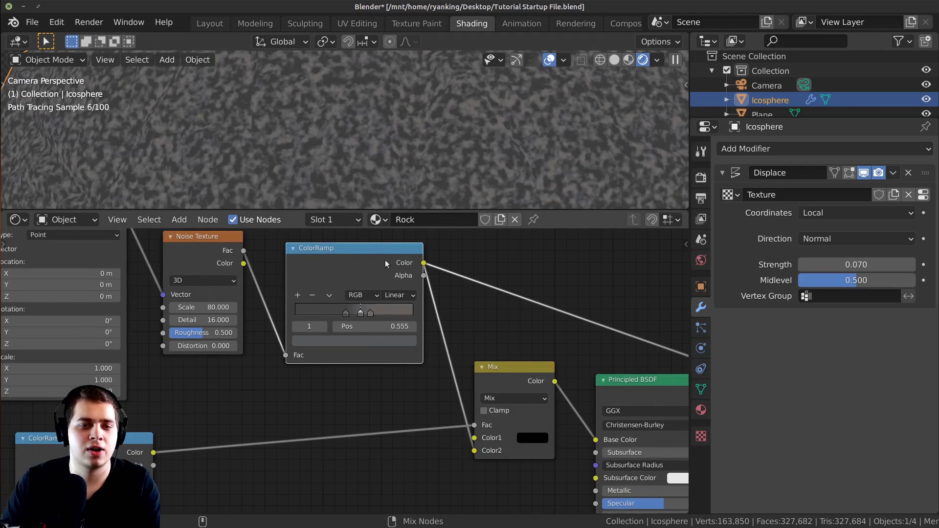
- Preview the Mix node again and move the Pointiness ColorRamp's white stop to position 0.534
{"action": "left_click", "coordinate": [512, 401], "text": "ctrl+shift"}
{"action": "middle_click_drag", "start_coordinate": [328, 356], "coordinate": [554, 283]}
{"action": "scroll", "coordinate": [363, 408], "scroll_direction": "up", "scroll_amount": 5}
{"action": "middle_click_drag", "start_coordinate": [371, 423], "coordinate": [371, 411]}
{"action": "mouse_move", "coordinate": [283, 435]}
{"action": "left_mouse_down"}
{"action": "mouse_move", "coordinate": [274, 435]}
{"action": "mouse_move", "coordinate": [316, 436]}
{"action": "mouse_move", "coordinate": [286, 436]}
{"action": "mouse_move", "coordinate": [305, 434]}
{"action": "mouse_move", "coordinate": [287, 436]}
{"action": "mouse_move", "coordinate": [298, 436]}
{"action": "left_mouse_up"}
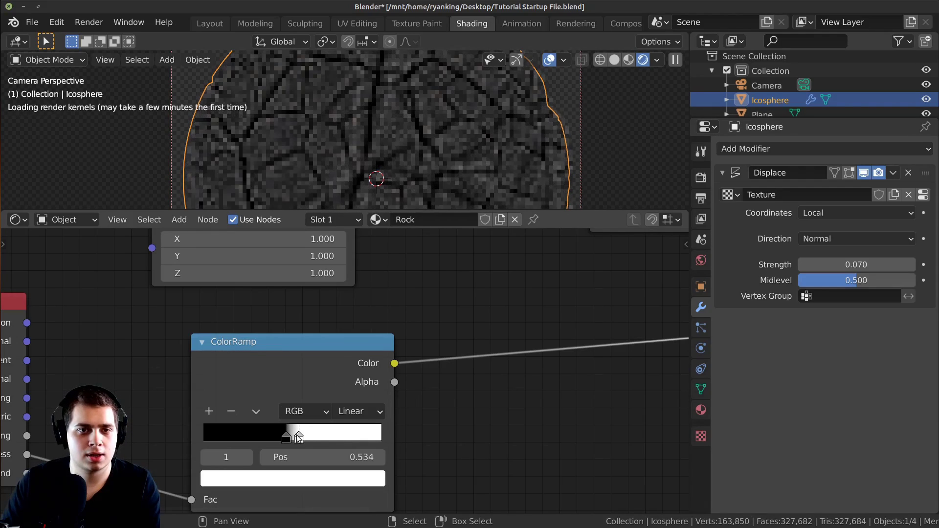
{"action": "scroll", "coordinate": [389, 137], "scroll_direction": "up", "scroll_amount": 4}
{"action": "scroll", "coordinate": [388, 137], "scroll_direction": "down", "scroll_amount": 6}
{"action": "scroll", "coordinate": [464, 189], "scroll_direction": "down", "scroll_amount": 3}
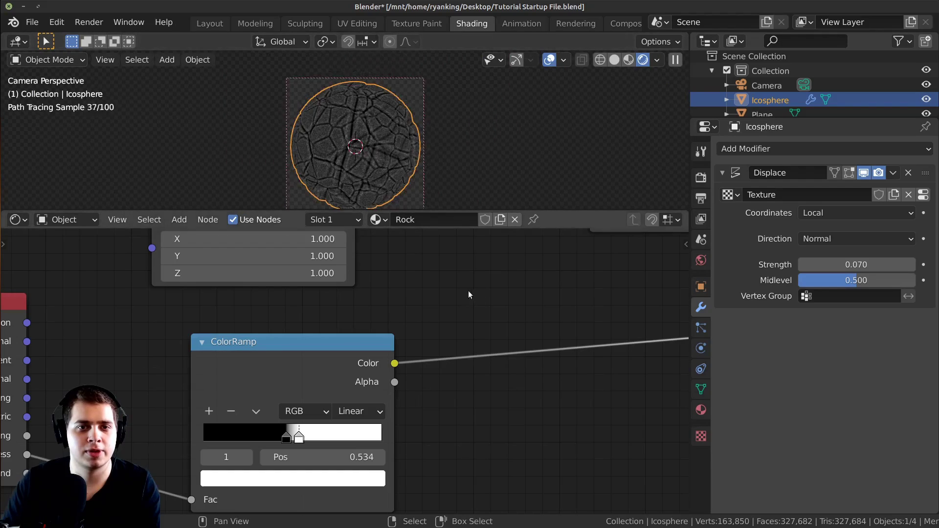
- Move the Material Output node clear of the Principled BSDF, preview the full Principled BSDF shader and inspect the rock surface
{"action": "scroll", "coordinate": [468, 291], "scroll_direction": "down", "scroll_amount": 3}
{"action": "scroll", "coordinate": [550, 318], "scroll_direction": "up", "scroll_amount": 2}
{"action": "middle_click_drag", "start_coordinate": [551, 318], "coordinate": [386, 323]}
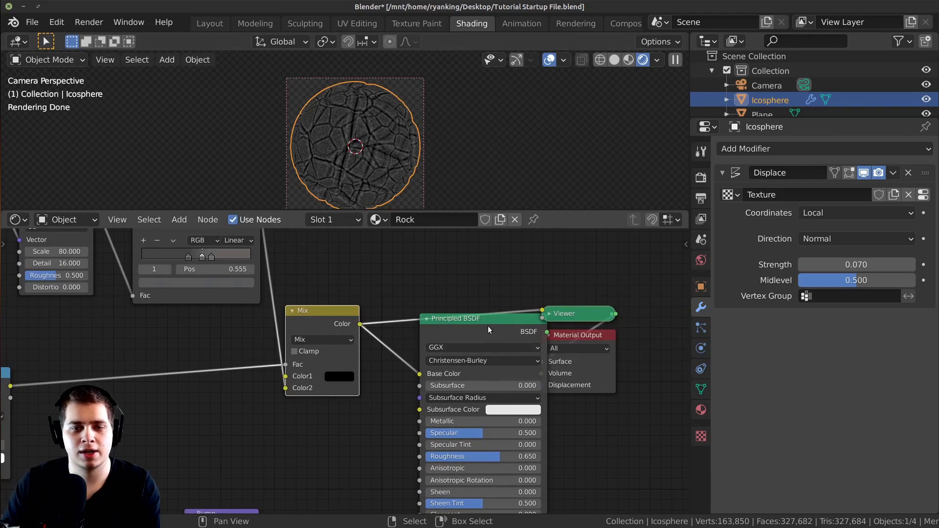
{"action": "left_click_drag", "start_coordinate": [572, 339], "coordinate": [606, 336]}
{"action": "left_click", "coordinate": [498, 325], "text": "ctrl+shift"}
{"action": "scroll", "coordinate": [344, 131], "scroll_direction": "up", "scroll_amount": 4}
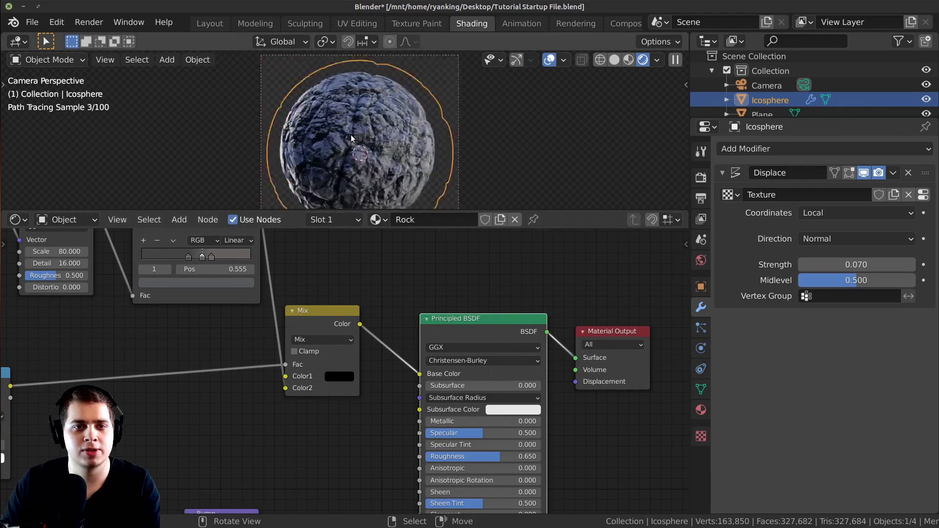
{"action": "scroll", "coordinate": [394, 119], "scroll_direction": "up", "scroll_amount": 2}
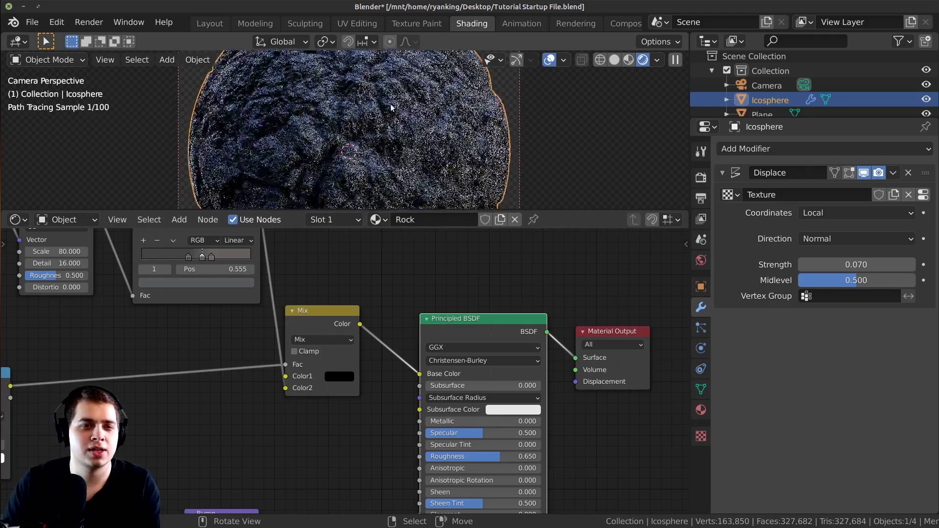
{"action": "scroll", "coordinate": [397, 115], "scroll_direction": "down", "scroll_amount": 2}
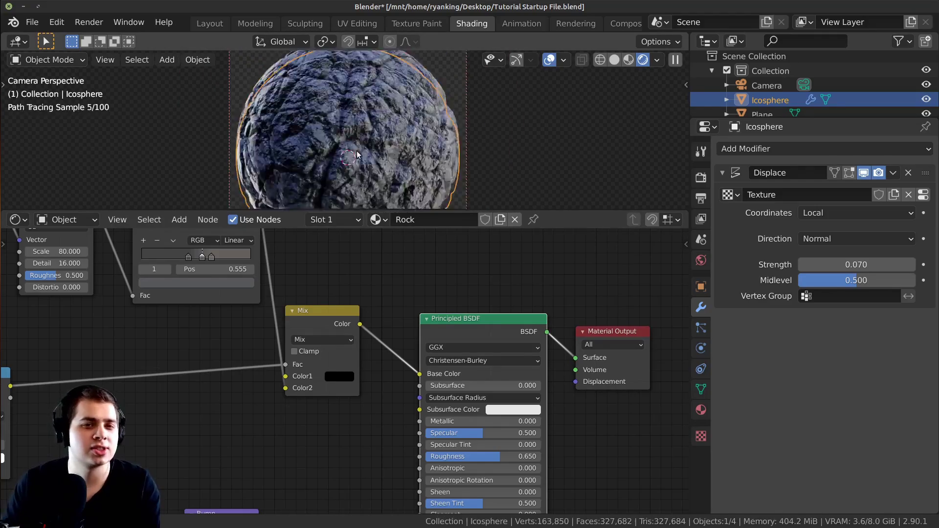
{"action": "scroll", "coordinate": [408, 131], "scroll_direction": "up", "scroll_amount": 2}
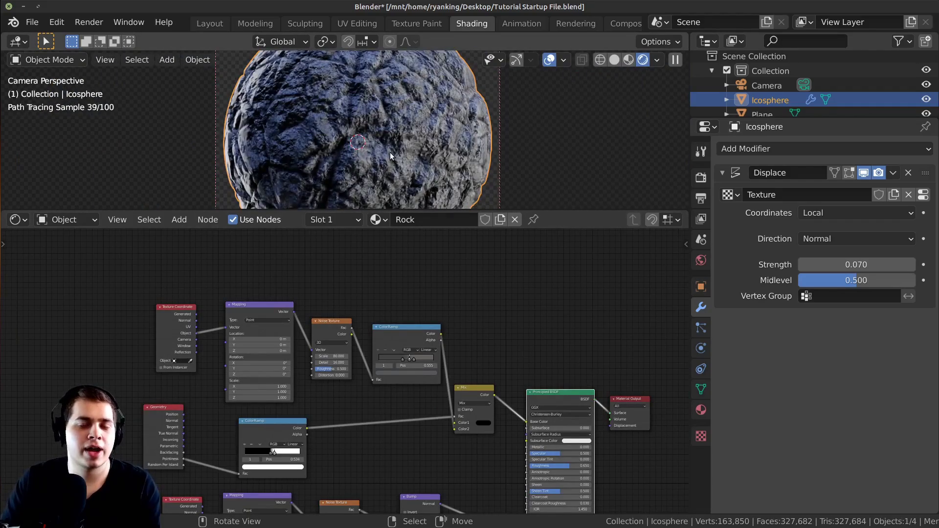
{"action": "scroll", "coordinate": [394, 151], "scroll_direction": "down", "scroll_amount": 1}
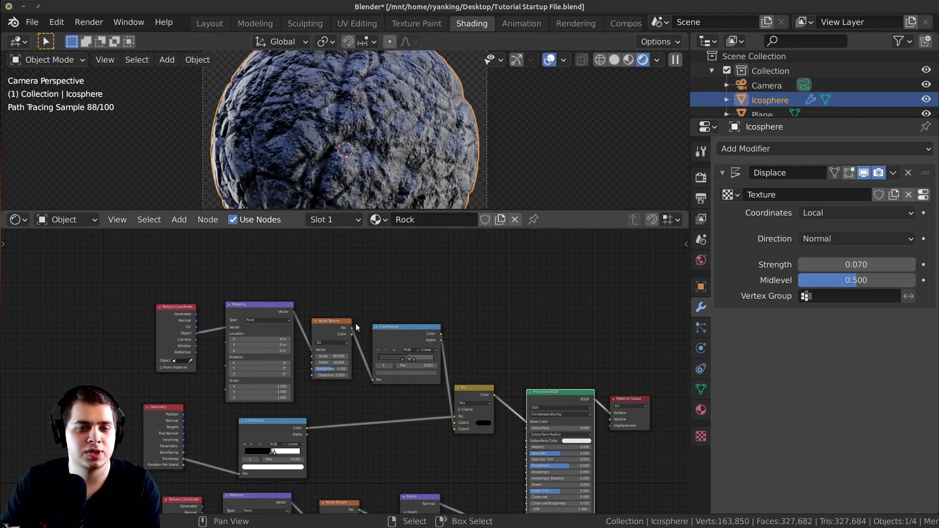
- Preview the fine noise ColorRamp on the sphere and examine its pattern at different distances
{"action": "scroll", "coordinate": [359, 329], "scroll_direction": "up", "scroll_amount": 2}
{"action": "left_click", "coordinate": [416, 317], "text": "ctrl+shift"}
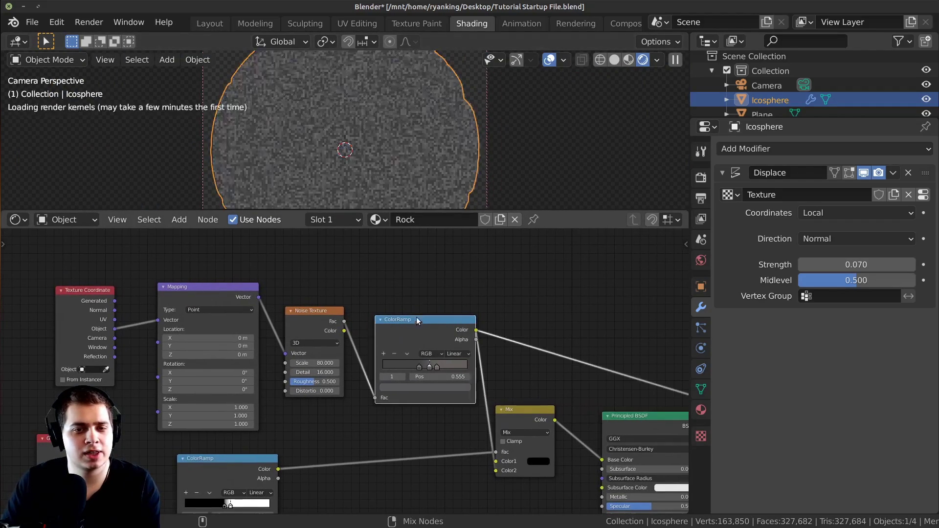
{"action": "scroll", "coordinate": [359, 155], "scroll_direction": "up", "scroll_amount": 3}
{"action": "scroll", "coordinate": [359, 154], "scroll_direction": "up", "scroll_amount": 1}
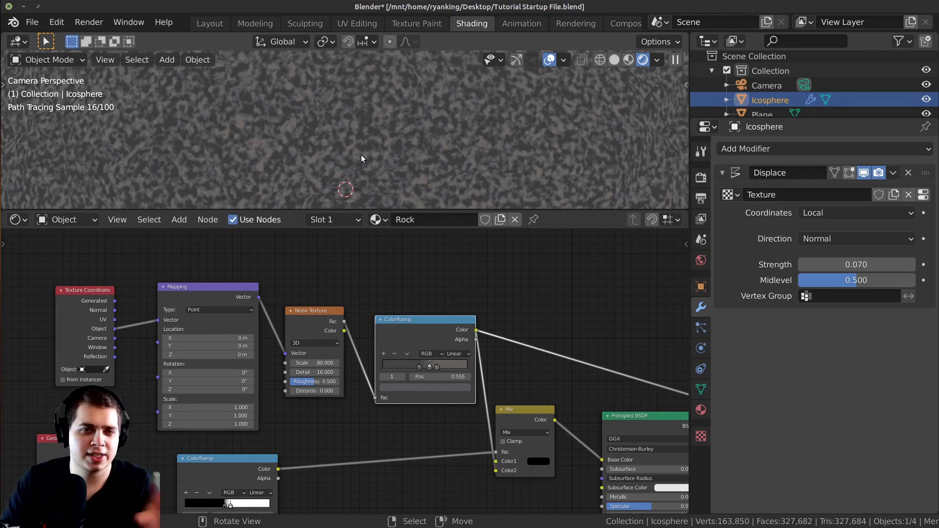
{"action": "scroll", "coordinate": [361, 154], "scroll_direction": "down", "scroll_amount": 3}
{"action": "scroll", "coordinate": [365, 366], "scroll_direction": "down", "scroll_amount": 1}
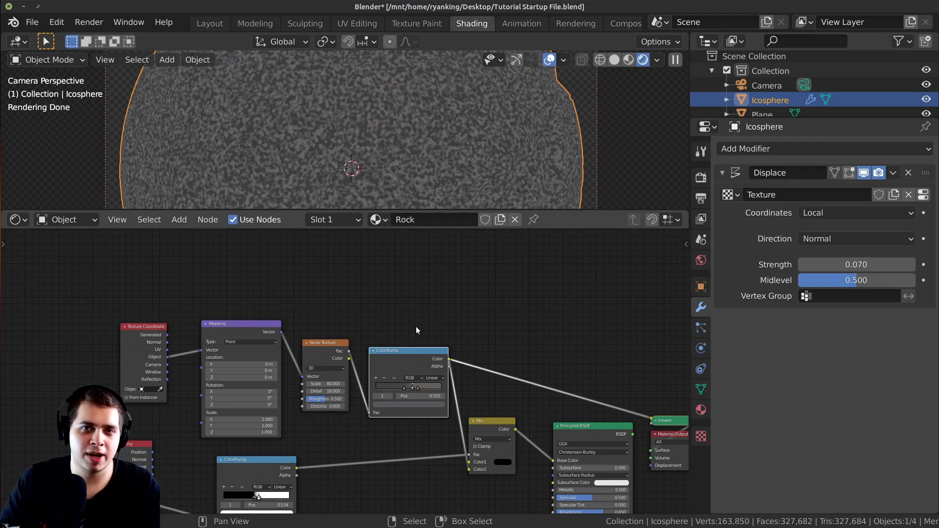
{"action": "scroll", "coordinate": [427, 196], "scroll_direction": "down", "scroll_amount": 3}
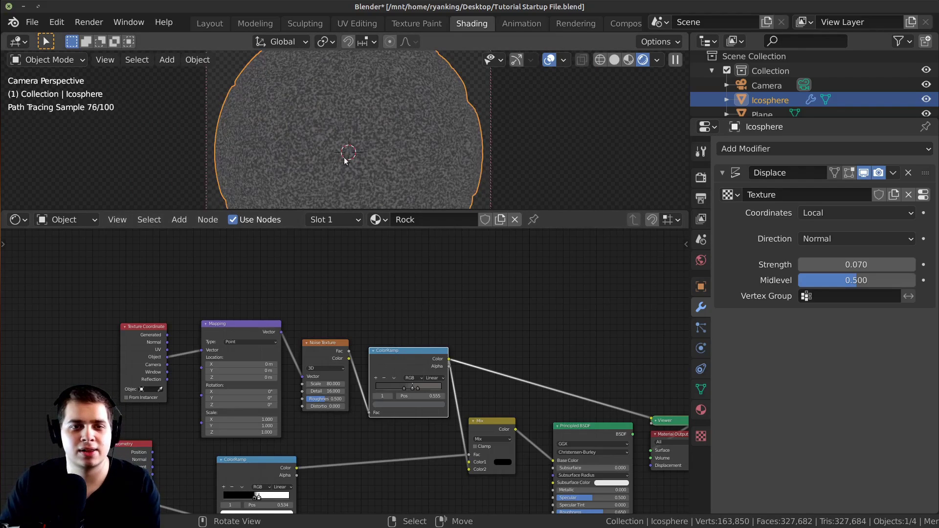
{"action": "scroll", "coordinate": [322, 340], "scroll_direction": "up", "scroll_amount": 1}
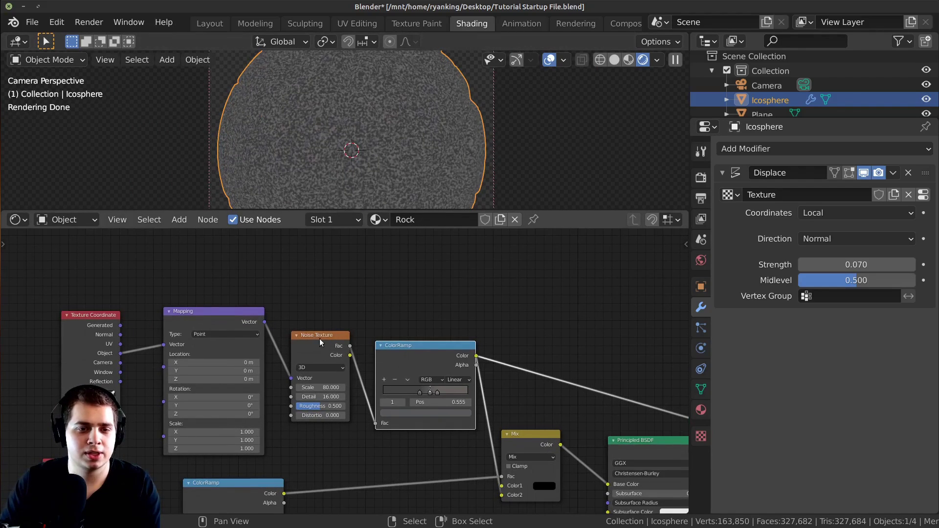
- Duplicate the fine Noise Texture and its ColorRamp together and place the copies above the originals
{"action": "left_click", "coordinate": [324, 338]}
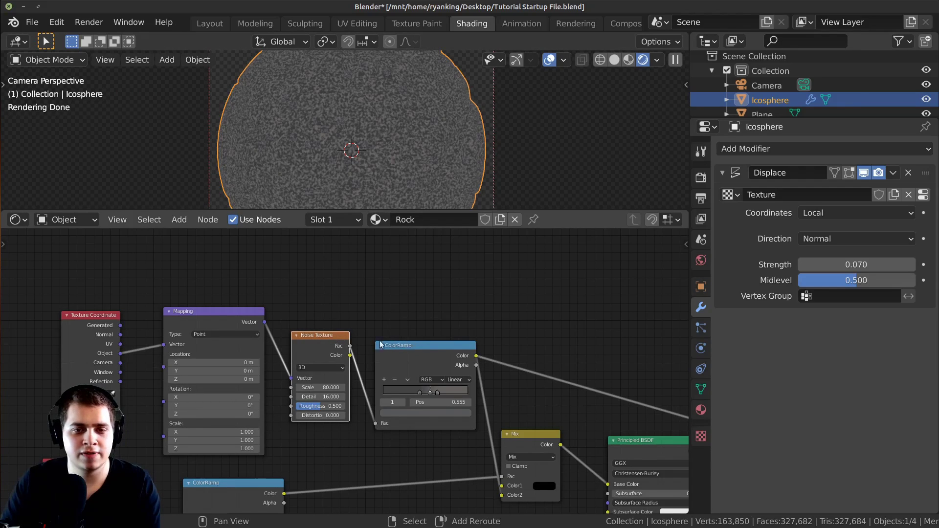
{"action": "left_click", "coordinate": [435, 342]}
{"action": "middle_click_drag", "start_coordinate": [394, 365], "coordinate": [397, 380]}
{"action": "scroll", "coordinate": [397, 381], "scroll_direction": "down", "scroll_amount": 1}
{"action": "key", "text": "shift+d"}
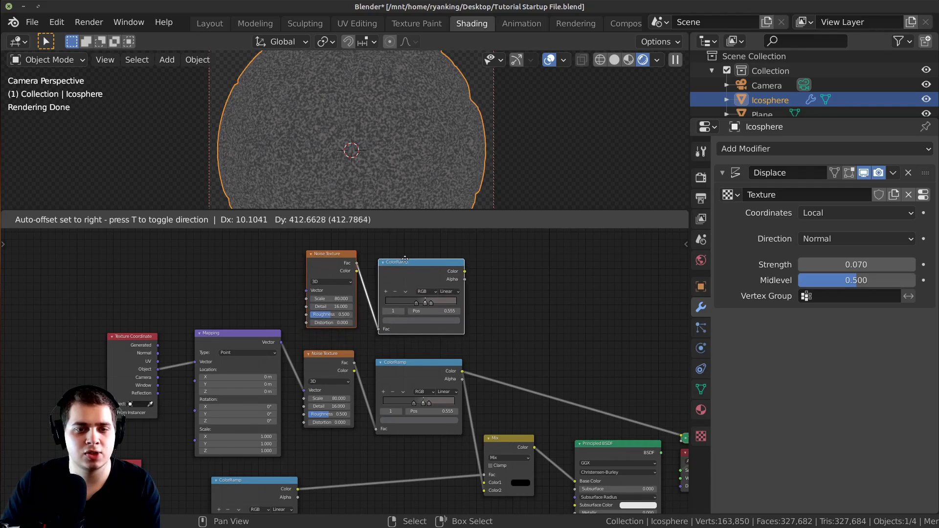
{"action": "left_click", "coordinate": [405, 258]}
- Connect the Mapping node's Vector output to the duplicated Noise Texture's Vector input and nudge that node lower
{"action": "scroll", "coordinate": [339, 247], "scroll_direction": "up", "scroll_amount": 1}
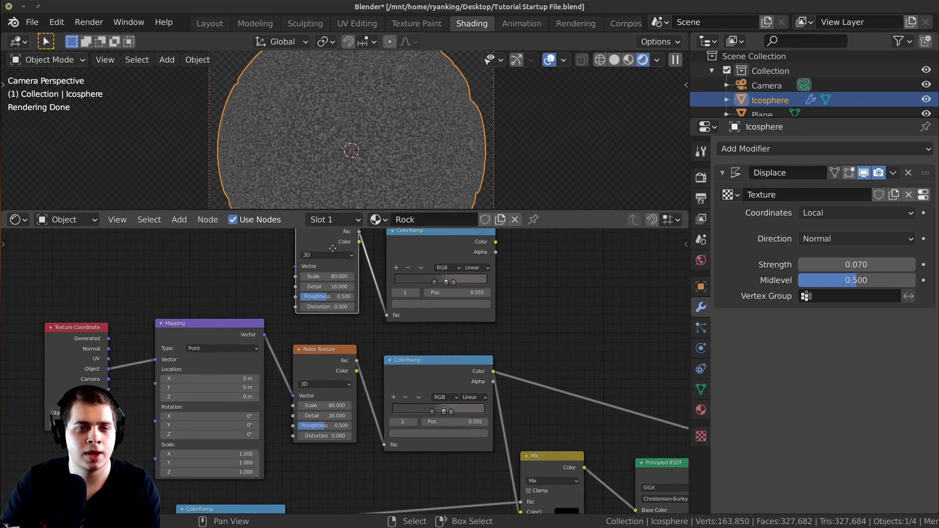
{"action": "middle_click_drag", "start_coordinate": [332, 248], "coordinate": [341, 293]}
{"action": "left_click_drag", "start_coordinate": [272, 380], "coordinate": [271, 277]}
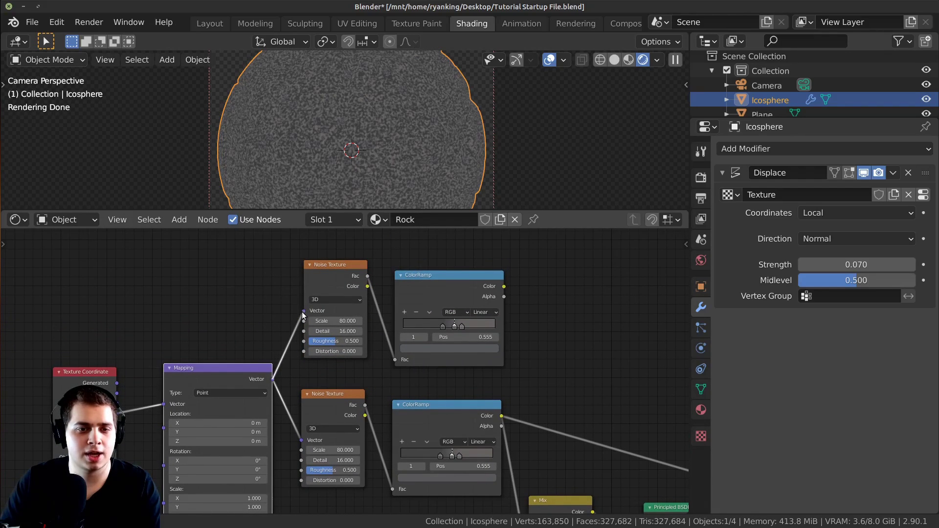
{"action": "left_click_drag", "start_coordinate": [302, 311], "coordinate": [304, 311]}
{"action": "left_click_drag", "start_coordinate": [317, 280], "coordinate": [317, 298]}
- Preview the duplicated ColorRamp on the sphere and set the duplicated Noise Texture's Scale to 4
{"action": "scroll", "coordinate": [316, 299], "scroll_direction": "up", "scroll_amount": 3}
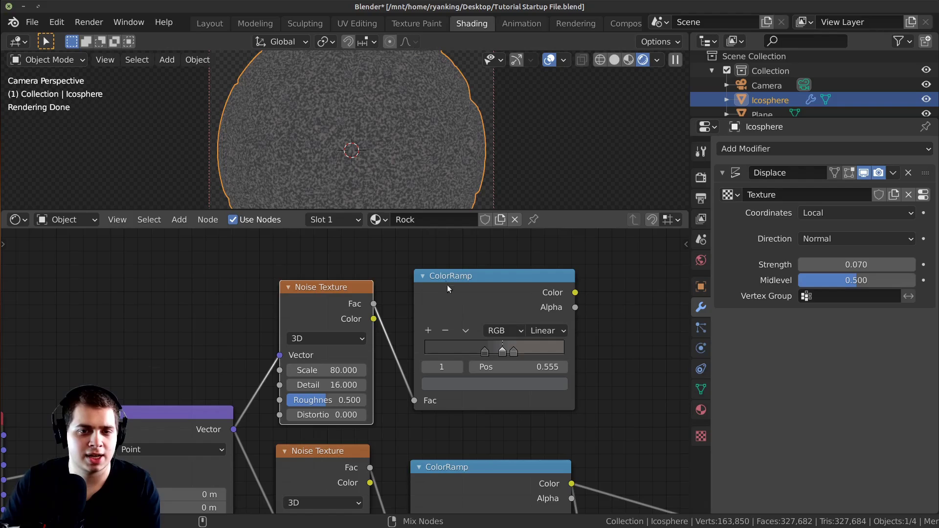
{"action": "scroll", "coordinate": [371, 360], "scroll_direction": "up", "scroll_amount": 2}
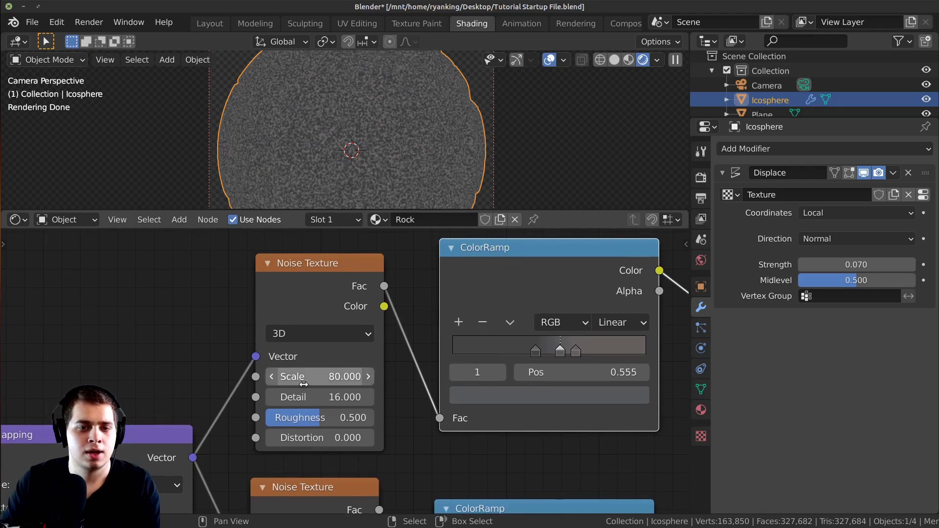
{"action": "left_click", "coordinate": [328, 375]}
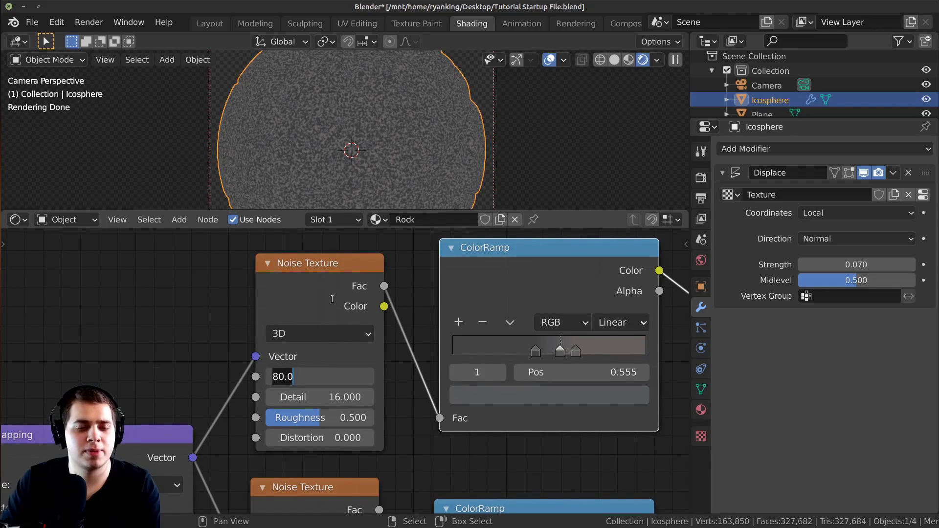
{"action": "key", "text": "Return"}
{"action": "scroll", "coordinate": [407, 264], "scroll_direction": "down", "scroll_amount": 2}
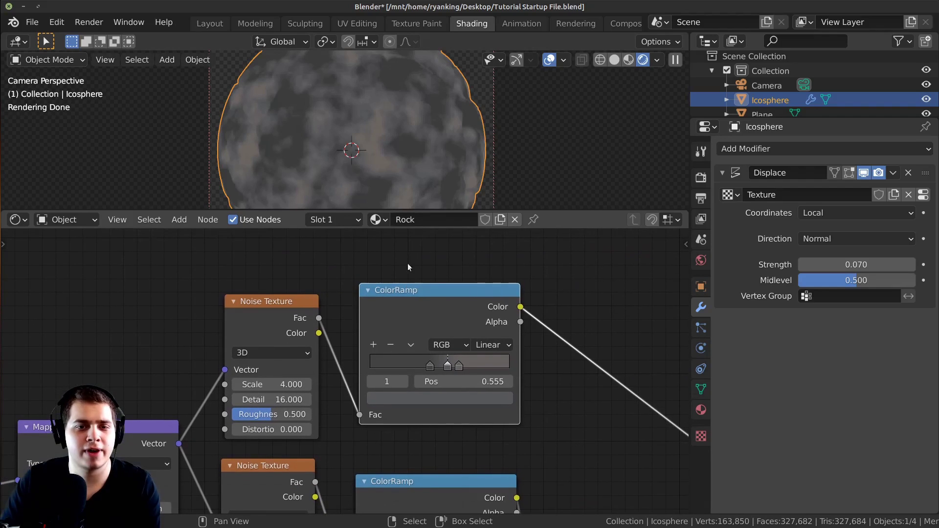
{"action": "scroll", "coordinate": [460, 157], "scroll_direction": "down", "scroll_amount": 2}
{"action": "scroll", "coordinate": [460, 157], "scroll_direction": "up", "scroll_amount": 1}
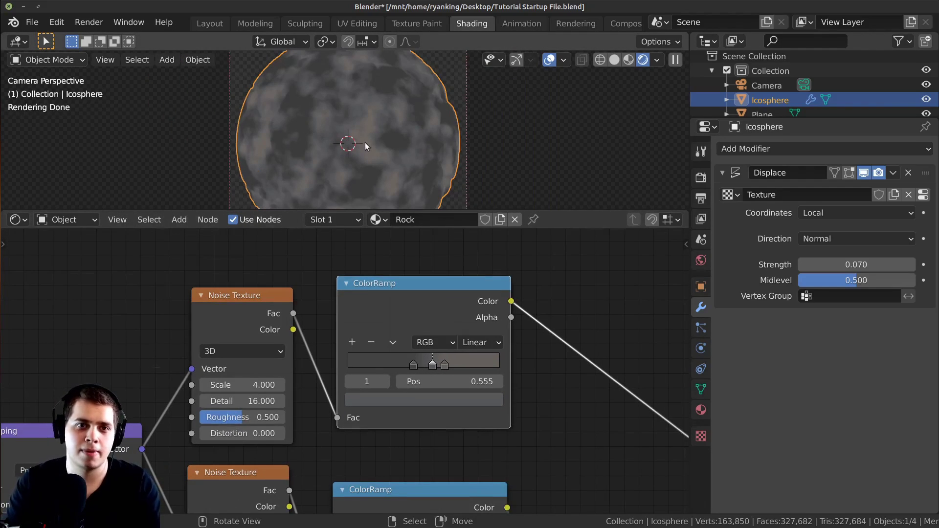
- Delete the middle colour stop from the duplicated ColorRamp
{"action": "scroll", "coordinate": [422, 293], "scroll_direction": "up", "scroll_amount": 2}
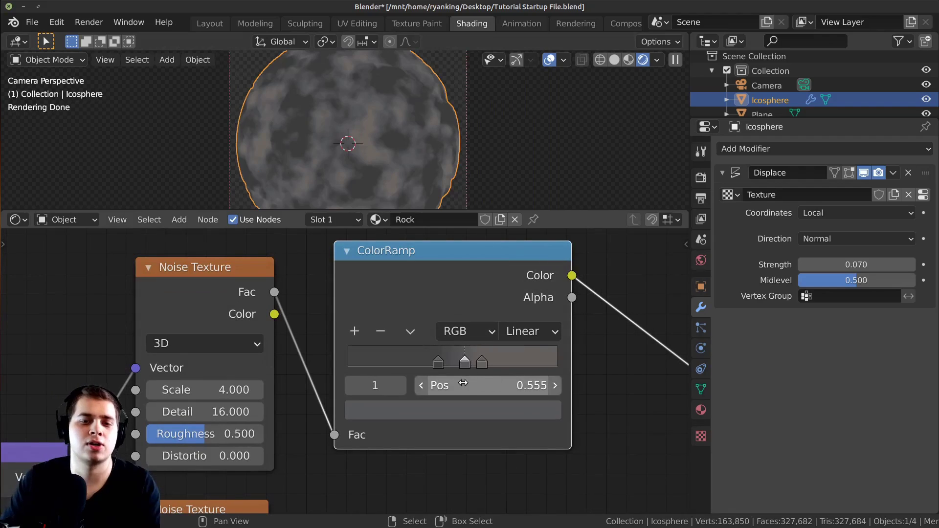
{"action": "left_click_drag", "start_coordinate": [465, 367], "coordinate": [466, 363]}
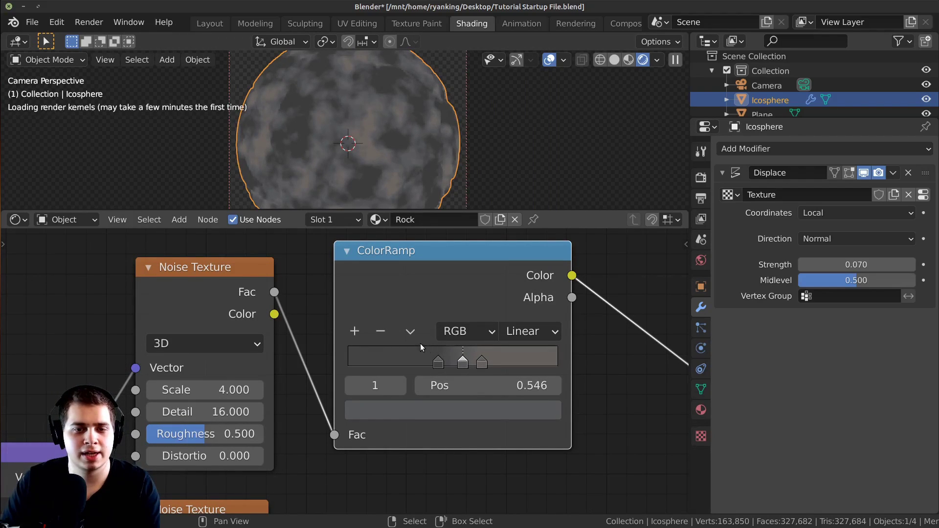
{"action": "left_click", "coordinate": [381, 331]}
- Darken the colour of the duplicated ColorRamp's first stop to a near-black grey
{"action": "left_click_drag", "start_coordinate": [439, 366], "coordinate": [440, 368]}
{"action": "left_click", "coordinate": [451, 405]}
{"action": "left_click", "coordinate": [492, 407]}
{"action": "left_click_drag", "start_coordinate": [520, 251], "coordinate": [520, 251]}
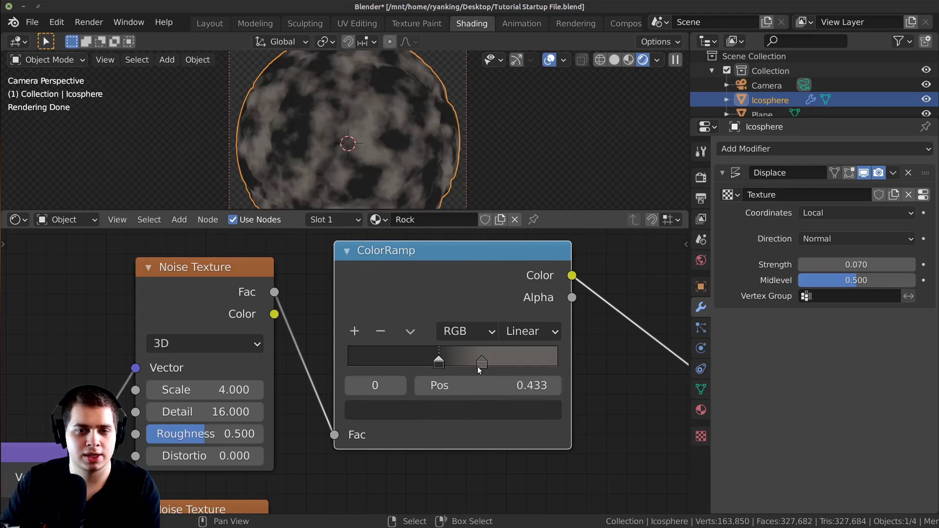
- Lighten the colour of the duplicated ColorRamp's second stop to a paler brownish grey
{"action": "left_click", "coordinate": [481, 364]}
{"action": "left_click", "coordinate": [467, 410]}
{"action": "scroll", "coordinate": [465, 410], "scroll_direction": "up", "scroll_amount": 1}
{"action": "scroll", "coordinate": [444, 450], "scroll_direction": "down", "scroll_amount": 1}
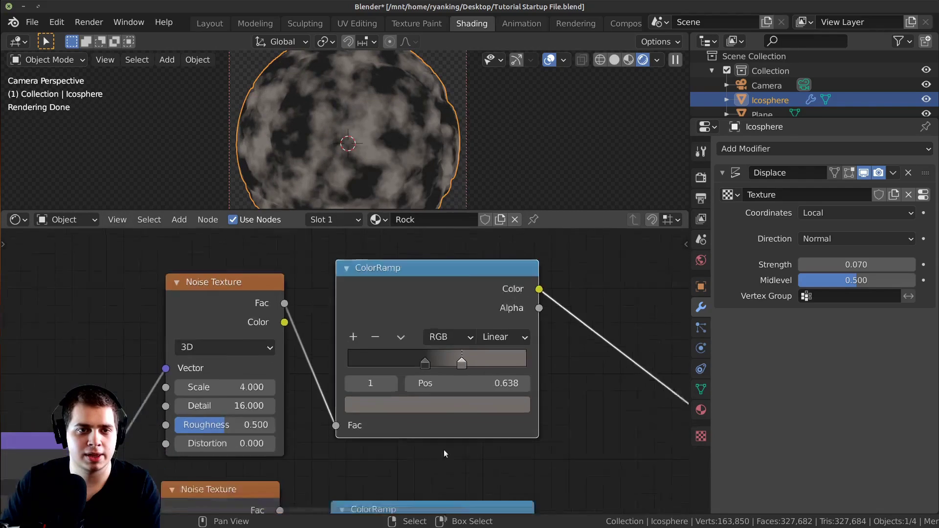
- Move the Texture Coordinate, Mapping, both colour Noise Textures and their ColorRamps away from the Mix node to make room
{"action": "scroll", "coordinate": [444, 450], "scroll_direction": "down", "scroll_amount": 4}
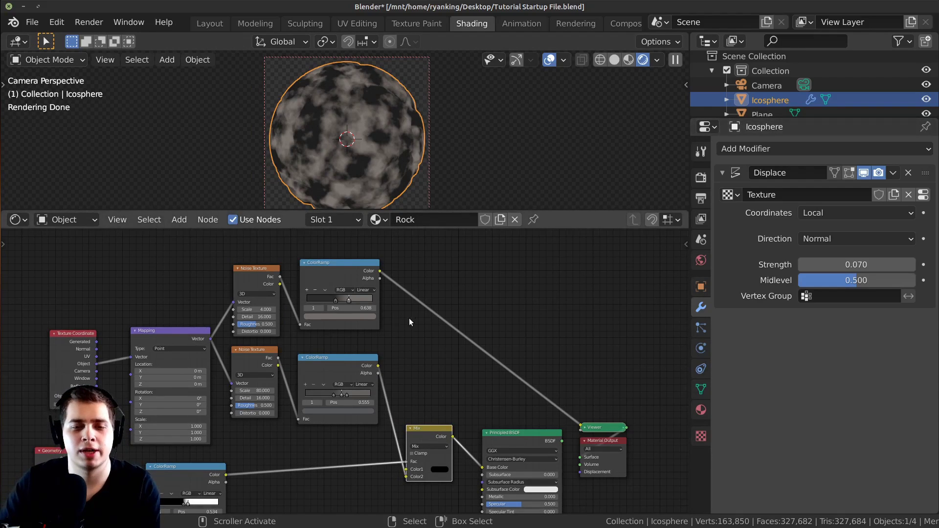
{"action": "middle_click_drag", "start_coordinate": [441, 297], "coordinate": [455, 292]}
{"action": "scroll", "coordinate": [447, 405], "scroll_direction": "down", "scroll_amount": 2}
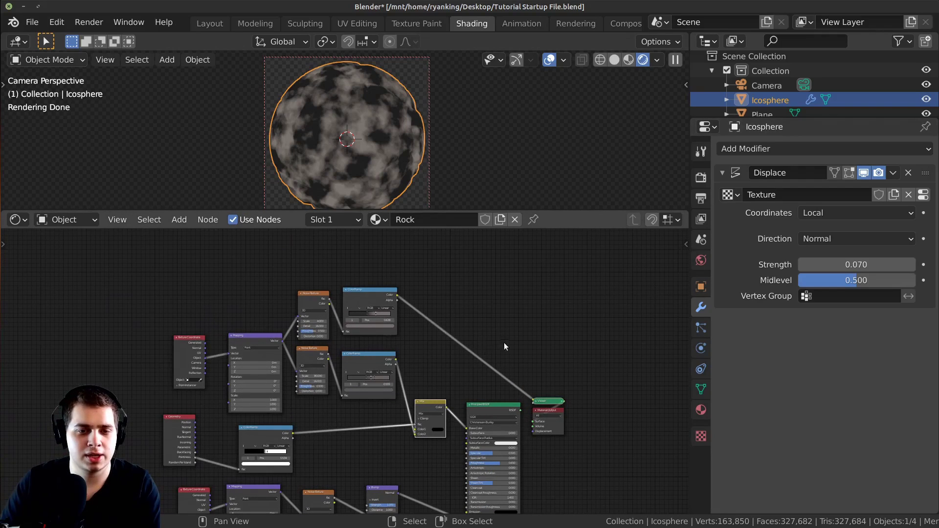
{"action": "middle_click_drag", "start_coordinate": [483, 321], "coordinate": [492, 310]}
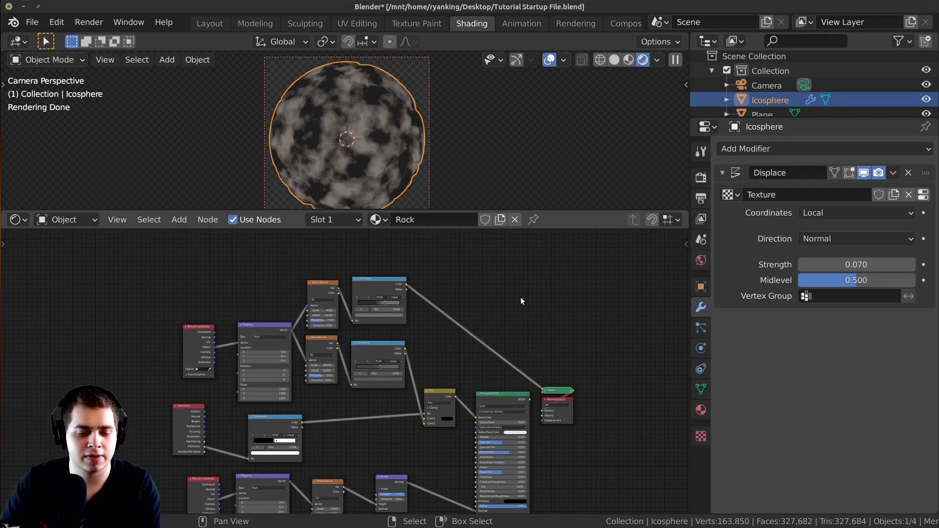
{"action": "left_click_drag", "start_coordinate": [415, 255], "coordinate": [213, 380]}
{"action": "key", "text": "g"}
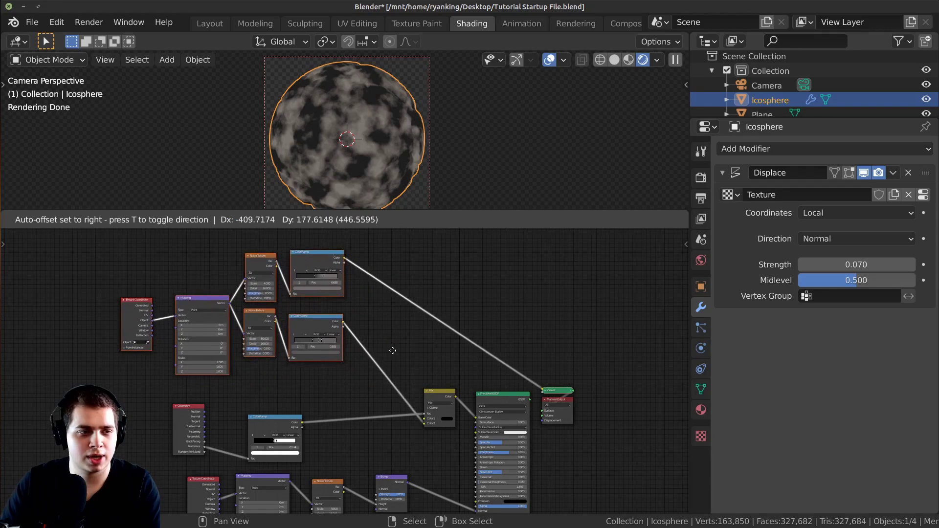
{"action": "left_click", "coordinate": [380, 340]}
- Duplicate the Mix node and insert the copy on the link between the fine noise's ColorRamp and the original Mix node
{"action": "scroll", "coordinate": [462, 376], "scroll_direction": "up", "scroll_amount": 2}
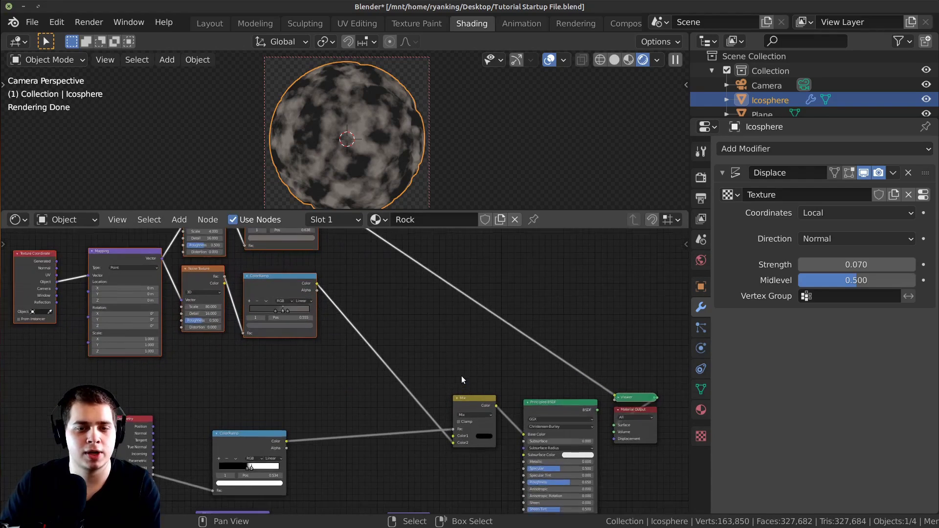
{"action": "left_click", "coordinate": [475, 413]}
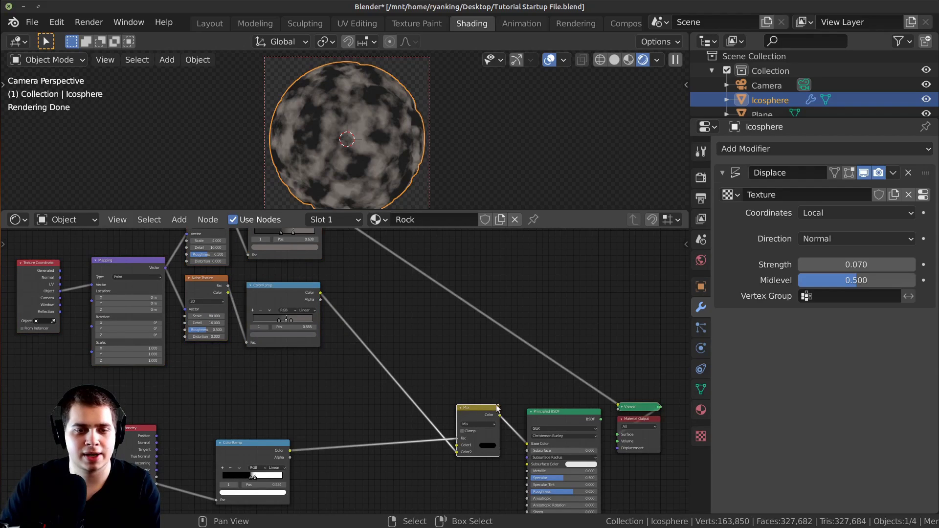
{"action": "key", "text": "shift+d"}
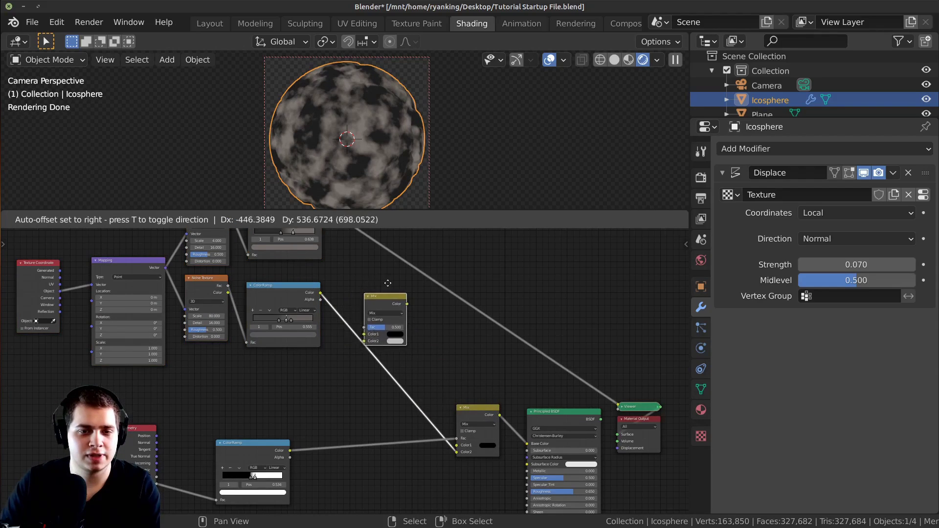
{"action": "left_click", "coordinate": [375, 273]}
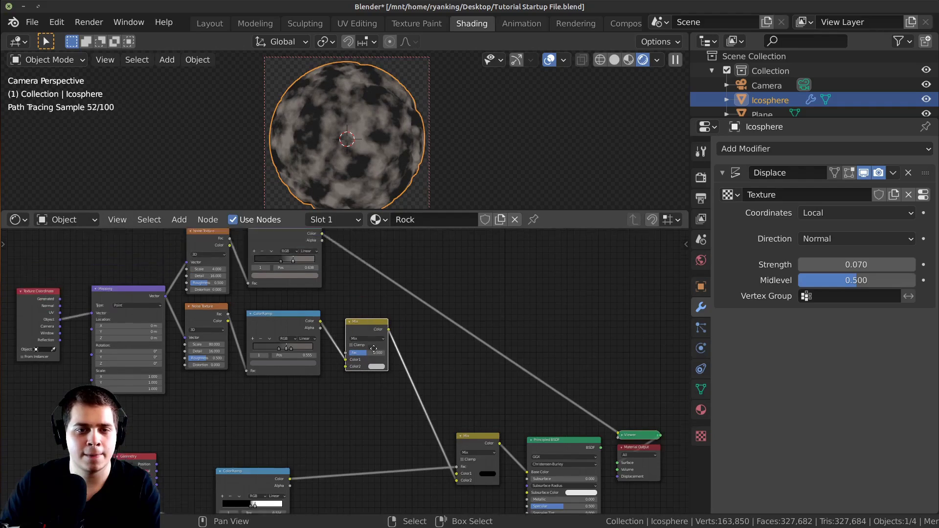
- Connect the large-scale noise ColorRamp's Color output to the duplicated Mix node's Color2 and preview that mix on the sphere
{"action": "middle_click_drag", "start_coordinate": [366, 297], "coordinate": [366, 377]}
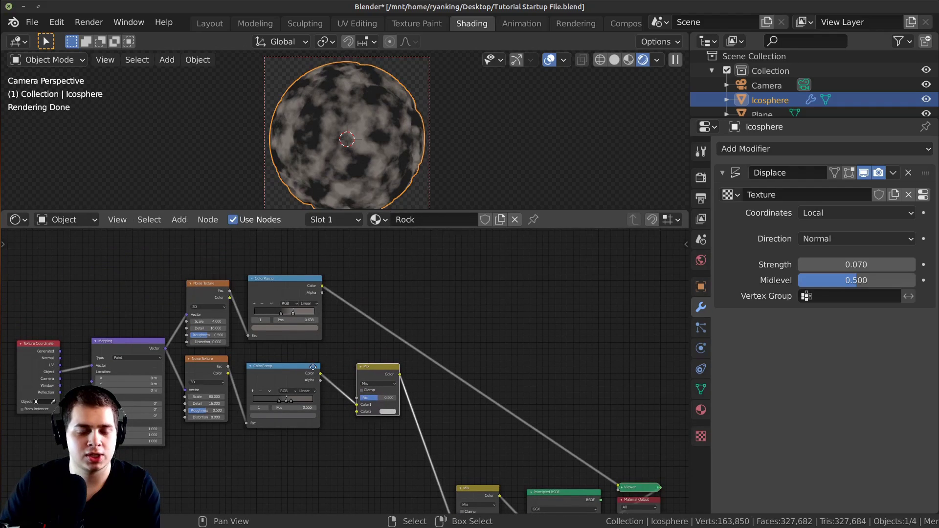
{"action": "scroll", "coordinate": [308, 357], "scroll_direction": "up", "scroll_amount": 1}
{"action": "middle_click_drag", "start_coordinate": [342, 335], "coordinate": [366, 337]}
{"action": "scroll", "coordinate": [331, 317], "scroll_direction": "up", "scroll_amount": 3}
{"action": "scroll", "coordinate": [329, 316], "scroll_direction": "down", "scroll_amount": 1}
{"action": "left_click_drag", "start_coordinate": [337, 276], "coordinate": [380, 434]}
{"action": "middle_click_drag", "start_coordinate": [381, 434], "coordinate": [402, 394]}
{"action": "left_click", "coordinate": [419, 353], "text": "ctrl+shift"}
{"action": "scroll", "coordinate": [354, 329], "scroll_direction": "up", "scroll_amount": 1}
{"action": "middle_click_drag", "start_coordinate": [354, 328], "coordinate": [362, 324]}
{"action": "scroll", "coordinate": [360, 140], "scroll_direction": "up", "scroll_amount": 1}
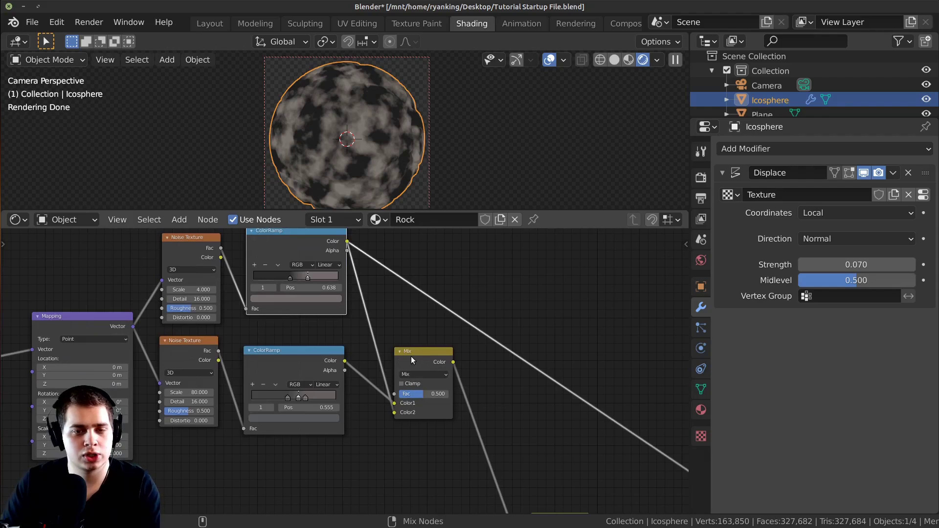
{"action": "scroll", "coordinate": [408, 377], "scroll_direction": "up", "scroll_amount": 1}
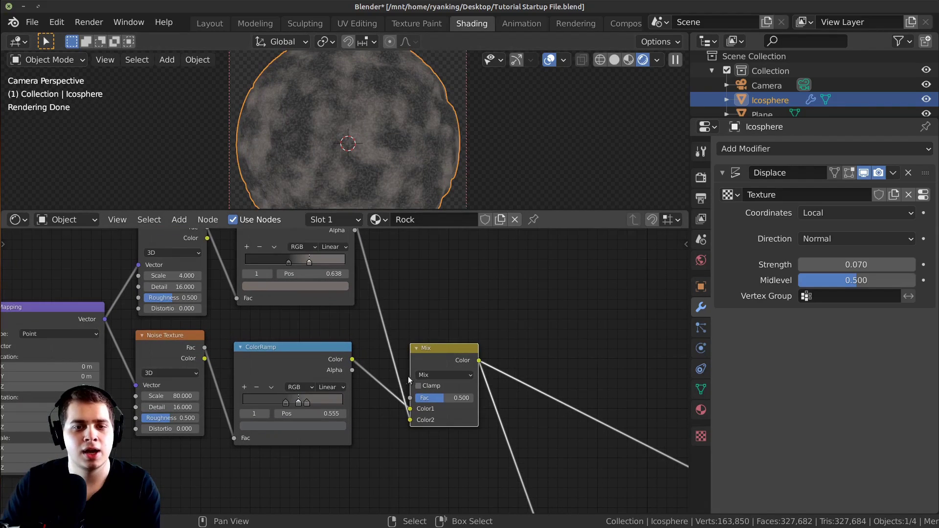
- Set the duplicated Mix node's blending mode to Darken and its Fac to 0.657
{"action": "left_click", "coordinate": [432, 374]}
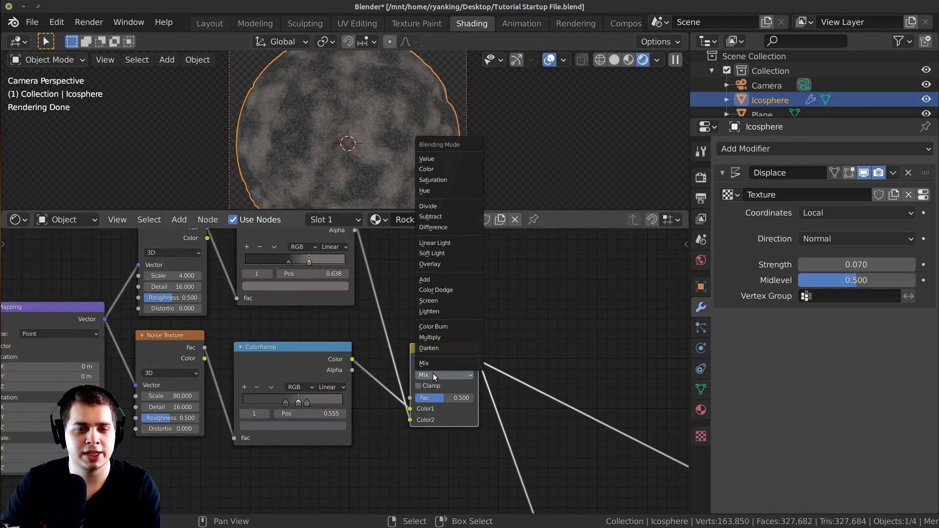
{"action": "left_click", "coordinate": [441, 348]}
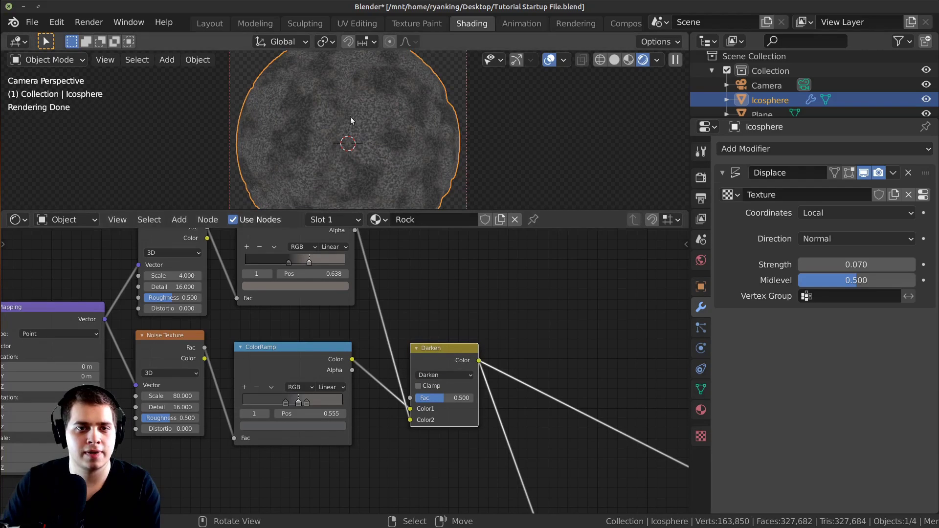
{"action": "middle_click_drag", "start_coordinate": [397, 271], "coordinate": [393, 284]}
{"action": "scroll", "coordinate": [398, 137], "scroll_direction": "up", "scroll_amount": 6}
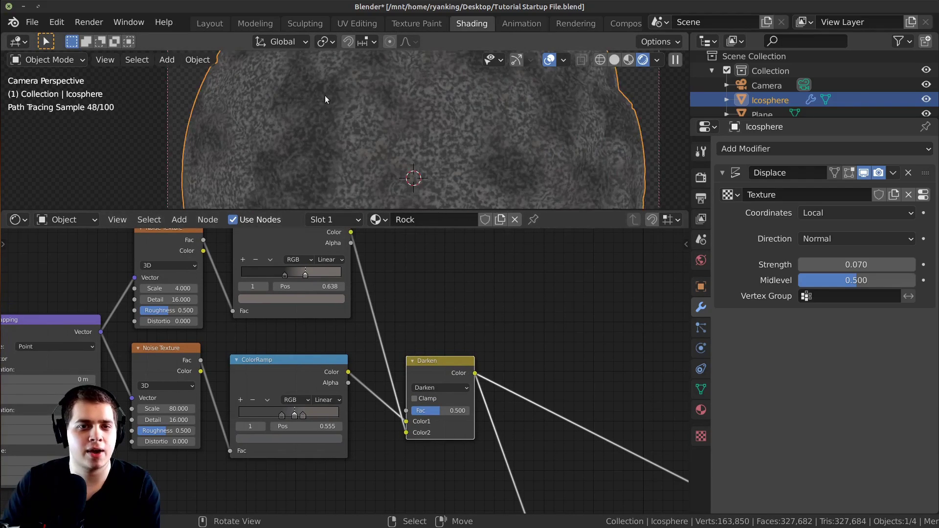
{"action": "scroll", "coordinate": [353, 135], "scroll_direction": "up", "scroll_amount": 2}
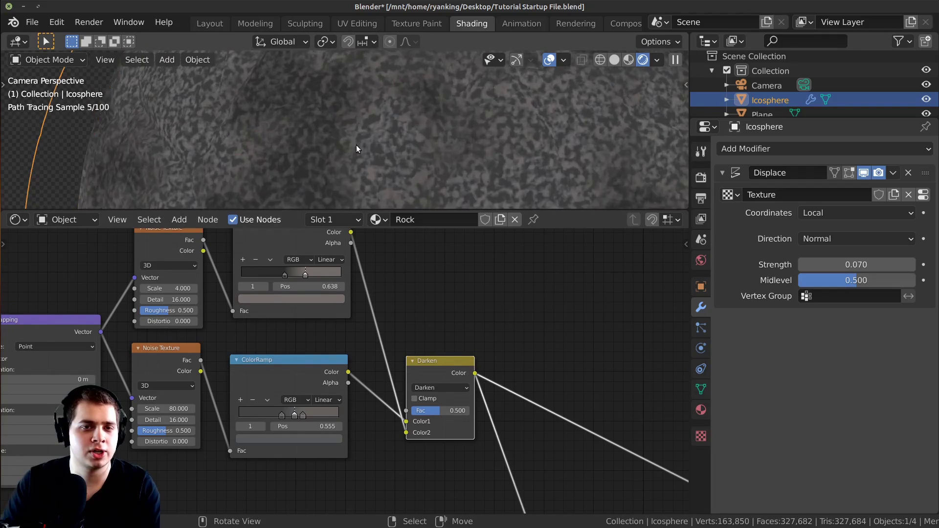
{"action": "scroll", "coordinate": [377, 137], "scroll_direction": "up", "scroll_amount": 1}
{"action": "scroll", "coordinate": [384, 140], "scroll_direction": "up", "scroll_amount": 1}
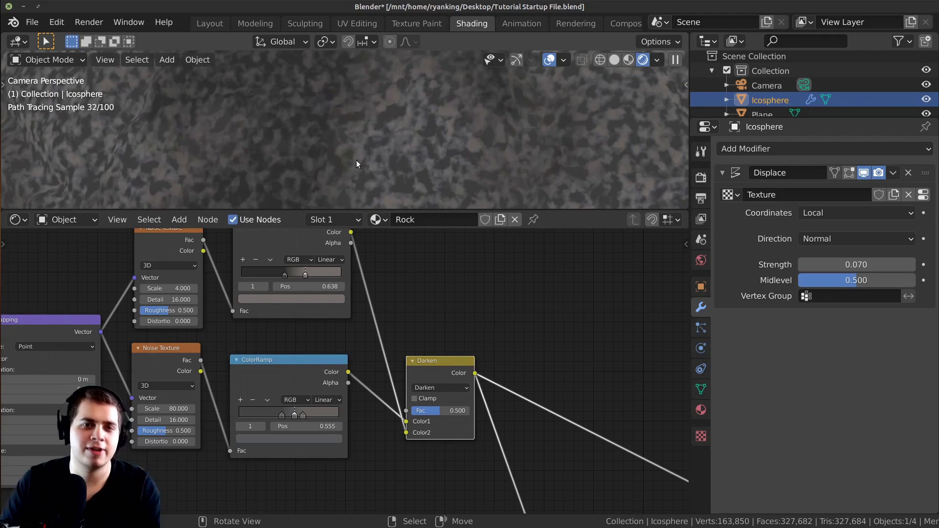
{"action": "scroll", "coordinate": [405, 163], "scroll_direction": "down", "scroll_amount": 5}
{"action": "scroll", "coordinate": [418, 404], "scroll_direction": "up", "scroll_amount": 3}
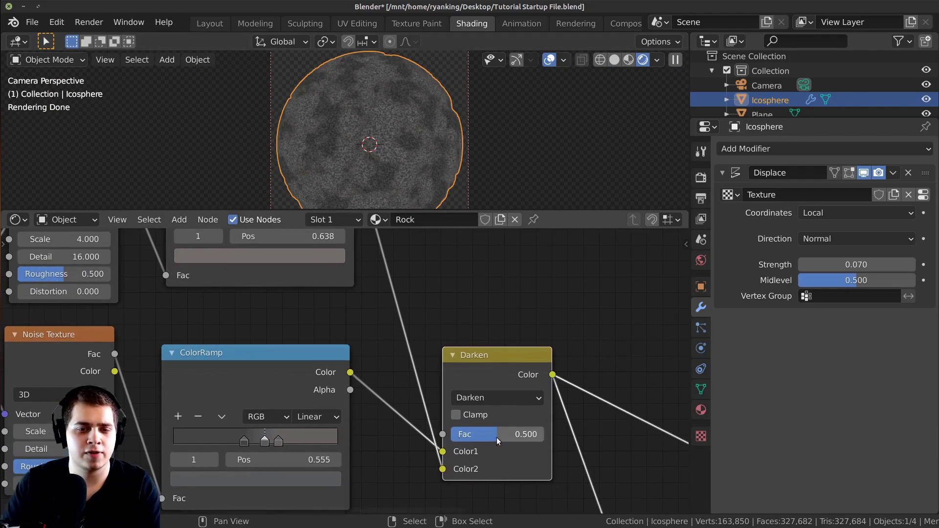
{"action": "mouse_move", "coordinate": [483, 444]}
{"action": "left_mouse_down"}
{"action": "mouse_move", "coordinate": [504, 443]}
{"action": "mouse_move", "coordinate": [492, 443]}
{"action": "left_mouse_up"}
- Set the Scale of the large-scale Noise Texture feeding the Darken node to 3
{"action": "scroll", "coordinate": [335, 346], "scroll_direction": "down", "scroll_amount": 2}
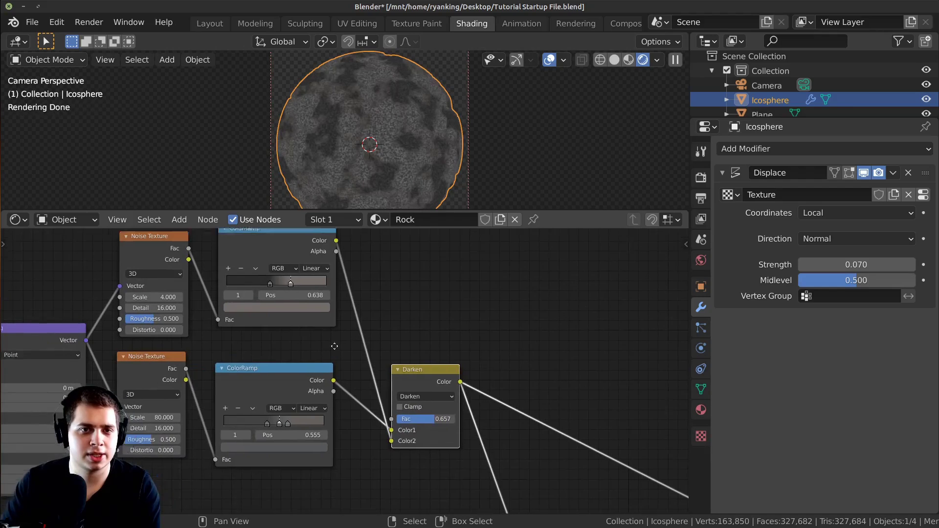
{"action": "middle_click_drag", "start_coordinate": [334, 346], "coordinate": [481, 385]}
{"action": "scroll", "coordinate": [482, 385], "scroll_direction": "up", "scroll_amount": 3}
{"action": "left_click_drag", "start_coordinate": [264, 325], "coordinate": [215, 325]}
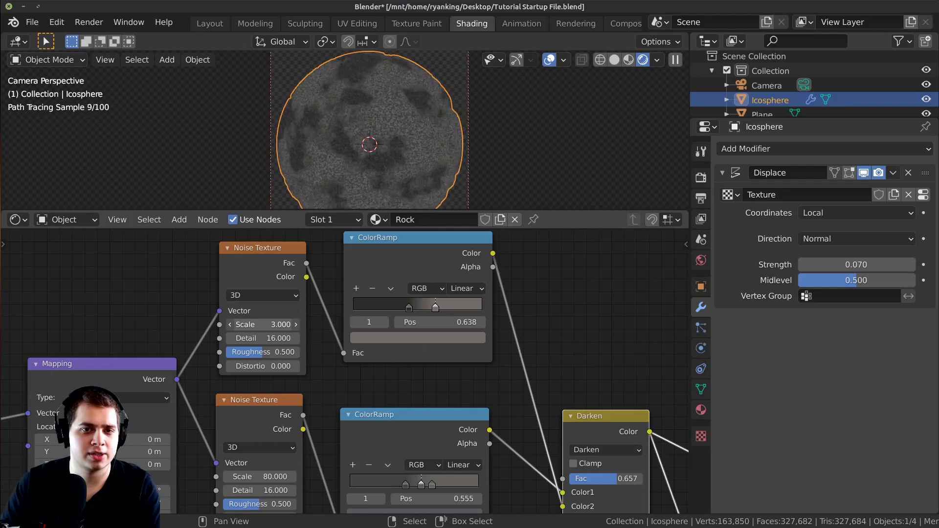
- Switch the material preview back to the full Principled BSDF shading
{"action": "scroll", "coordinate": [583, 416], "scroll_direction": "down", "scroll_amount": 11}
{"action": "middle_click_drag", "start_coordinate": [566, 387], "coordinate": [404, 327]}
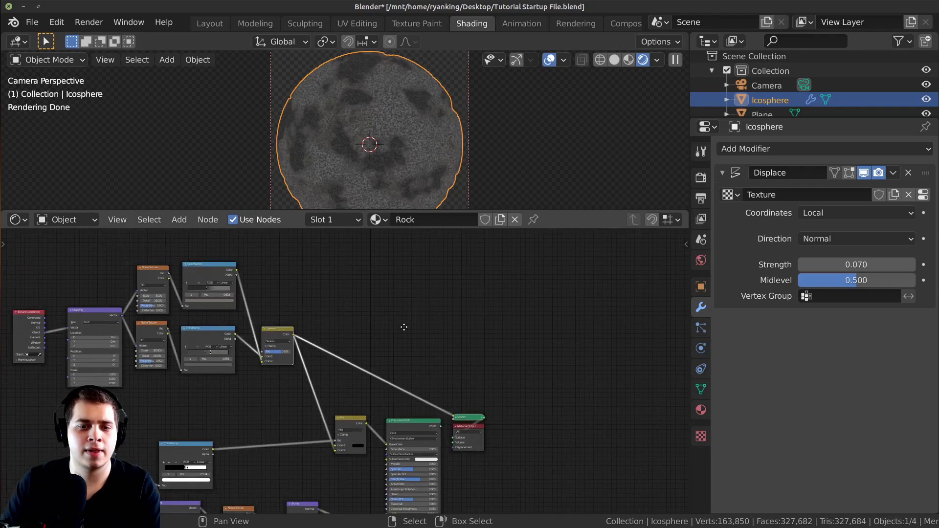
{"action": "scroll", "coordinate": [418, 379], "scroll_direction": "up", "scroll_amount": 2}
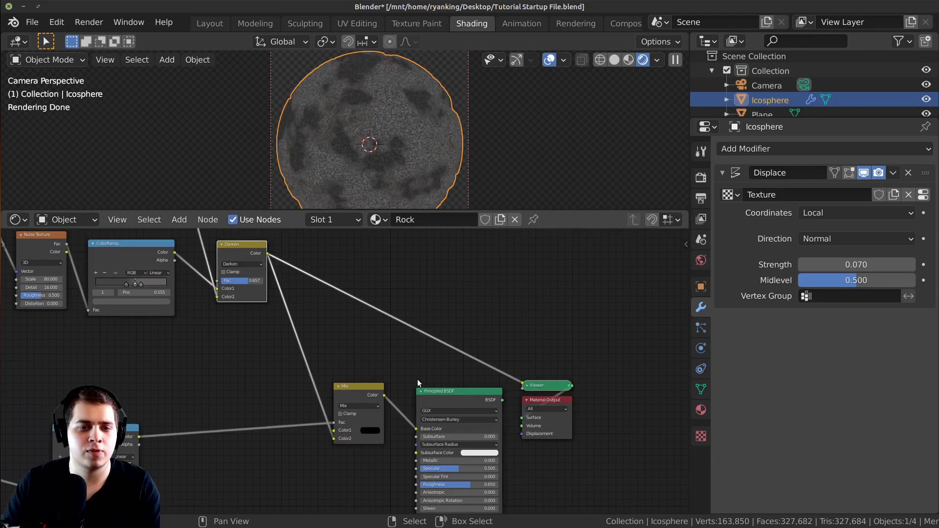
{"action": "left_click", "coordinate": [443, 397], "text": "ctrl+shift"}
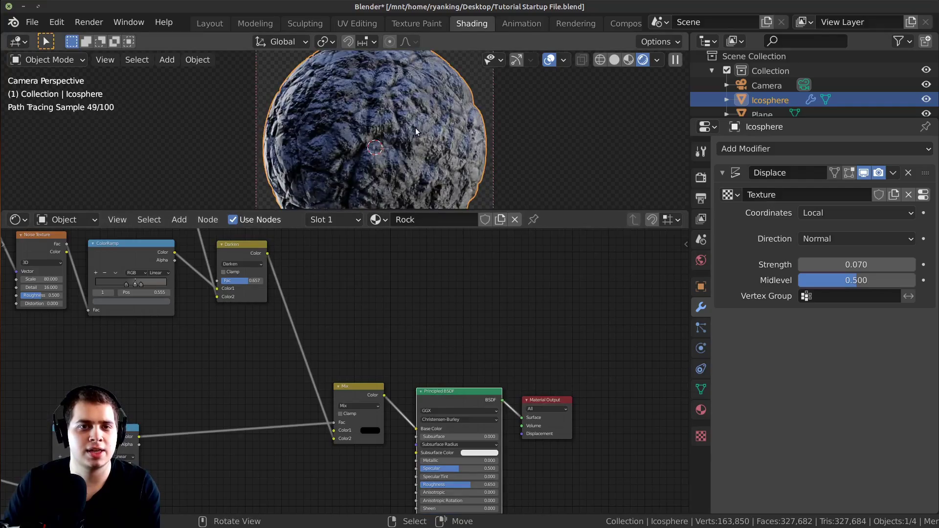
- Examine the shaded rock sphere in a maximized view and up close to judge its colour variation and surface detail
{"action": "key", "text": "ctrl+space"}
{"action": "scroll", "coordinate": [544, 198], "scroll_direction": "up", "scroll_amount": 4}
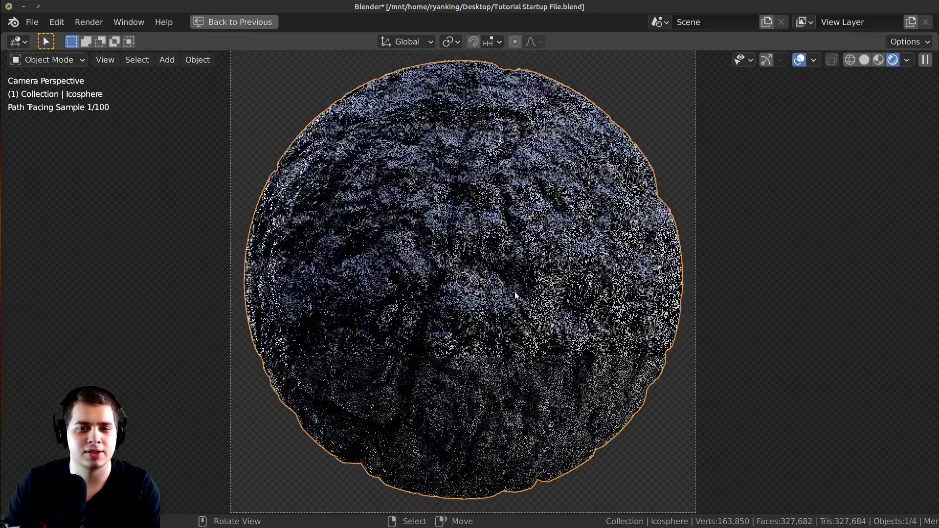
{"action": "key", "text": "ctrl+space"}
{"action": "middle_click_drag", "start_coordinate": [379, 66], "coordinate": [304, 142], "text": "shift"}
{"action": "scroll", "coordinate": [303, 137], "scroll_direction": "up", "scroll_amount": 5}
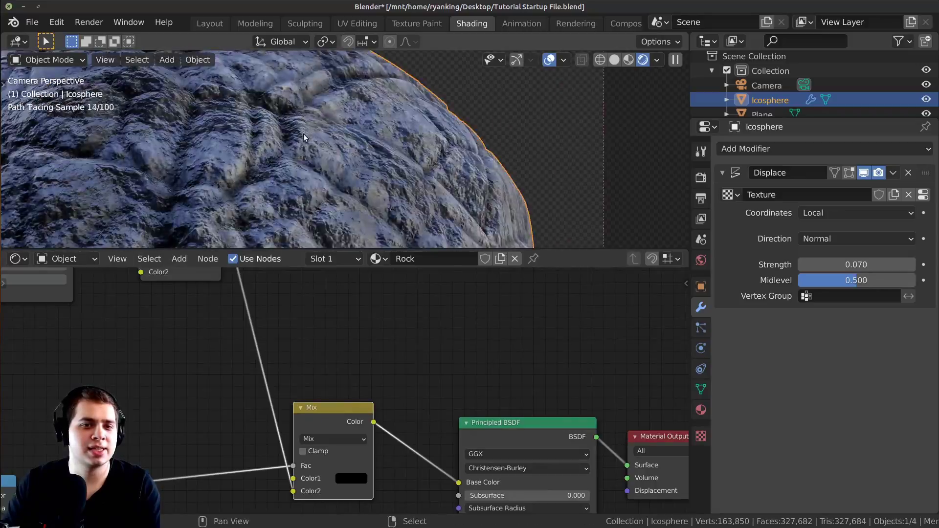
{"action": "scroll", "coordinate": [303, 137], "scroll_direction": "up", "scroll_amount": 2}
{"action": "scroll", "coordinate": [426, 184], "scroll_direction": "up", "scroll_amount": 3}
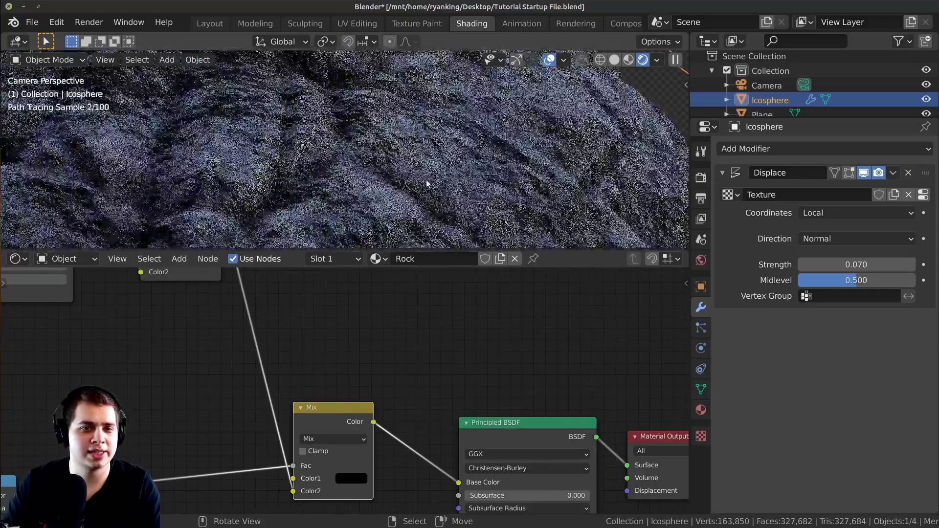
{"action": "scroll", "coordinate": [426, 176], "scroll_direction": "down", "scroll_amount": 5}
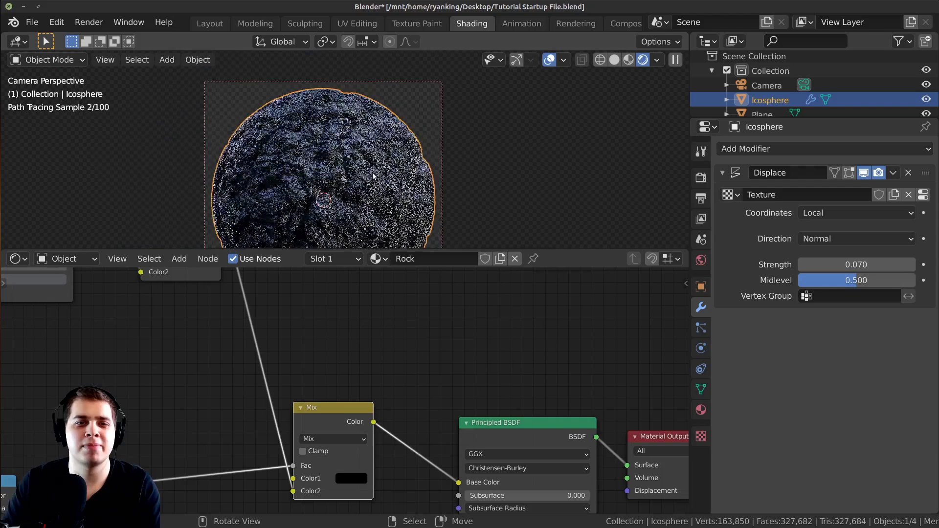
{"action": "scroll", "coordinate": [373, 176], "scroll_direction": "up", "scroll_amount": 2}
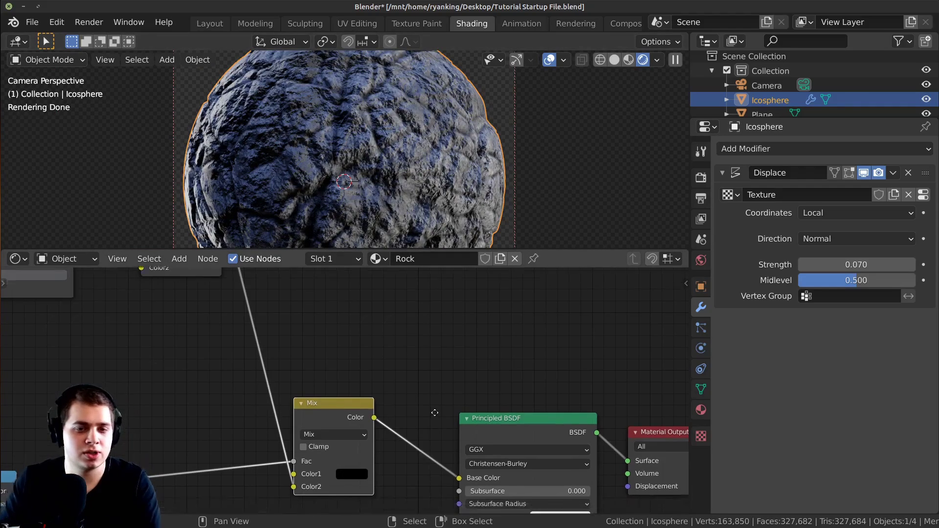
- Add a Bright/Contrast node on the link between the Mix node and the Principled BSDF's Base Color
{"action": "middle_click_drag", "start_coordinate": [416, 387], "coordinate": [424, 337]}
{"action": "key", "text": "shift+a"}
{"action": "left_click", "coordinate": [423, 337]}
{"action": "type", "text": "br"}
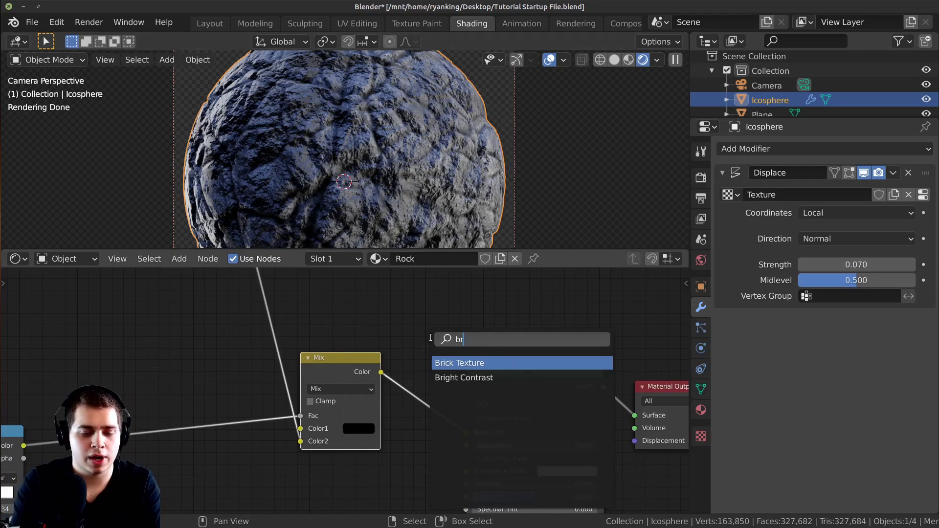
{"action": "type", "text": "i"}
{"action": "key", "text": "Down"}
{"action": "key", "text": "Return"}
{"action": "left_click", "coordinate": [412, 353]}
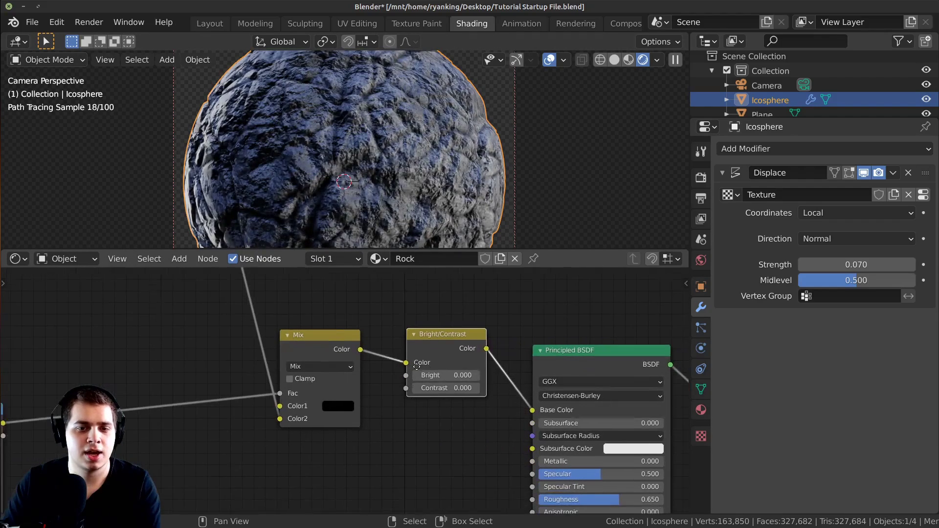
- Preview the Bright/Contrast node's colour output on the sphere
{"action": "scroll", "coordinate": [308, 352], "scroll_direction": "down", "scroll_amount": 2}
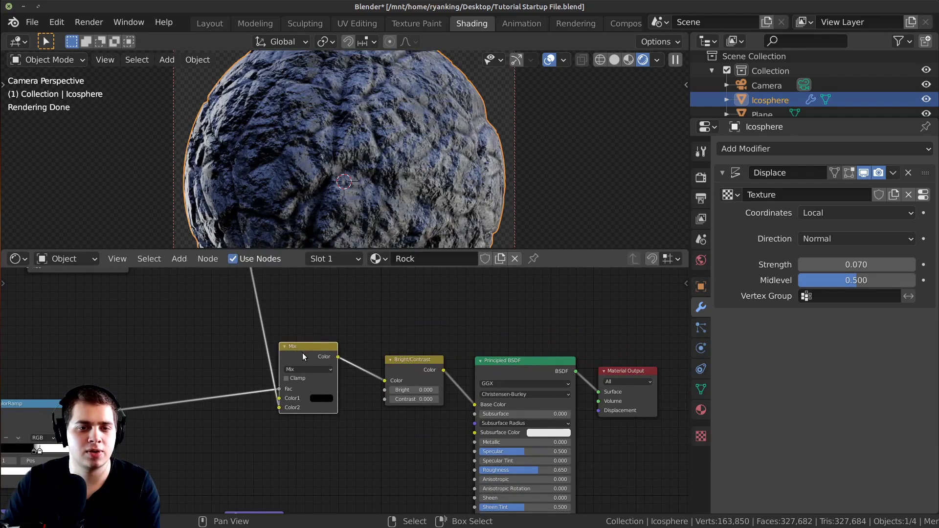
{"action": "left_click_drag", "start_coordinate": [500, 369], "coordinate": [498, 364]}
{"action": "scroll", "coordinate": [432, 363], "scroll_direction": "up", "scroll_amount": 1}
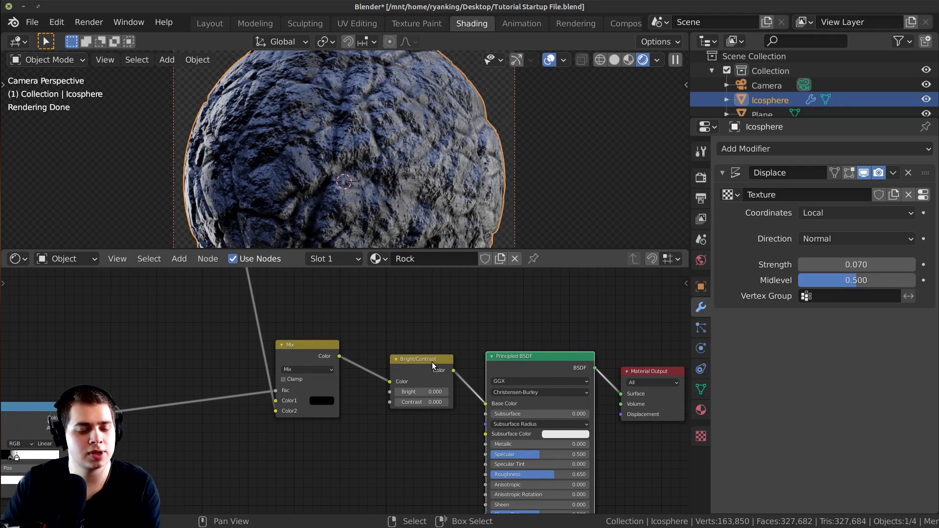
{"action": "left_click", "coordinate": [430, 370], "text": "ctrl+shift"}
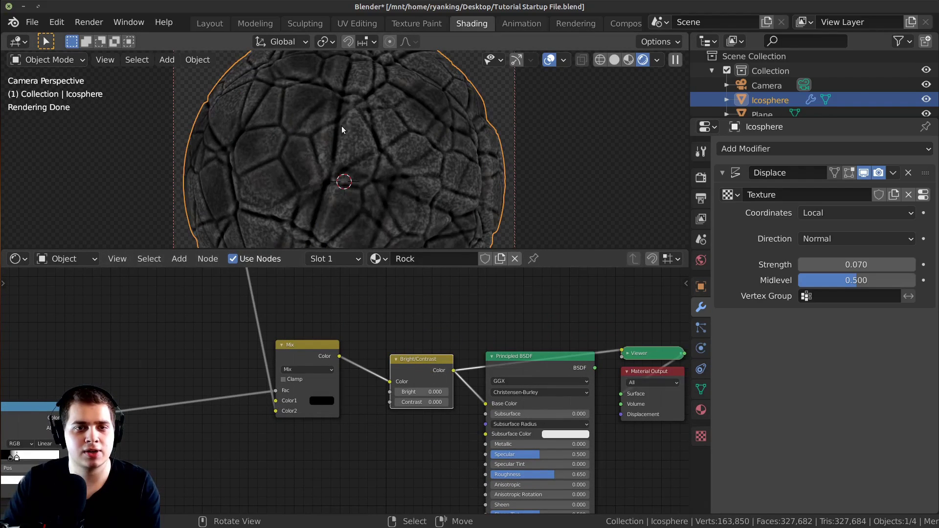
- Set the Bright/Contrast node's Bright to 0.2 and Contrast to 0.1
{"action": "scroll", "coordinate": [430, 318], "scroll_direction": "up", "scroll_amount": 2}
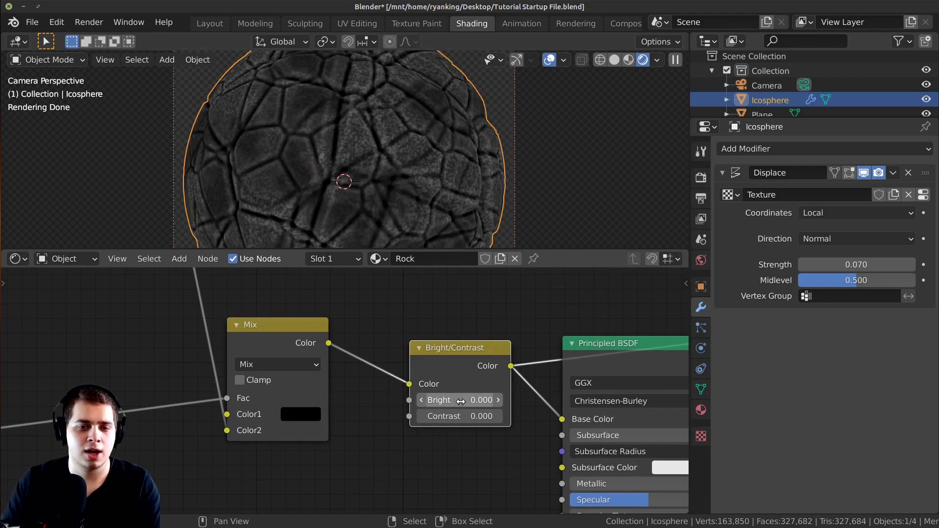
{"action": "left_click", "coordinate": [498, 400]}
{"action": "left_click", "coordinate": [498, 401]}
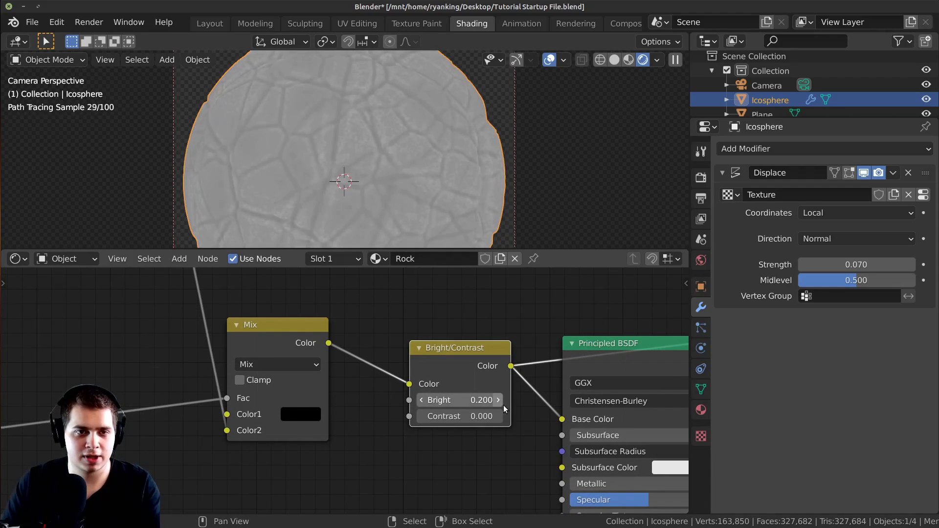
{"action": "left_click", "coordinate": [499, 417]}
{"action": "left_click", "coordinate": [499, 416]}
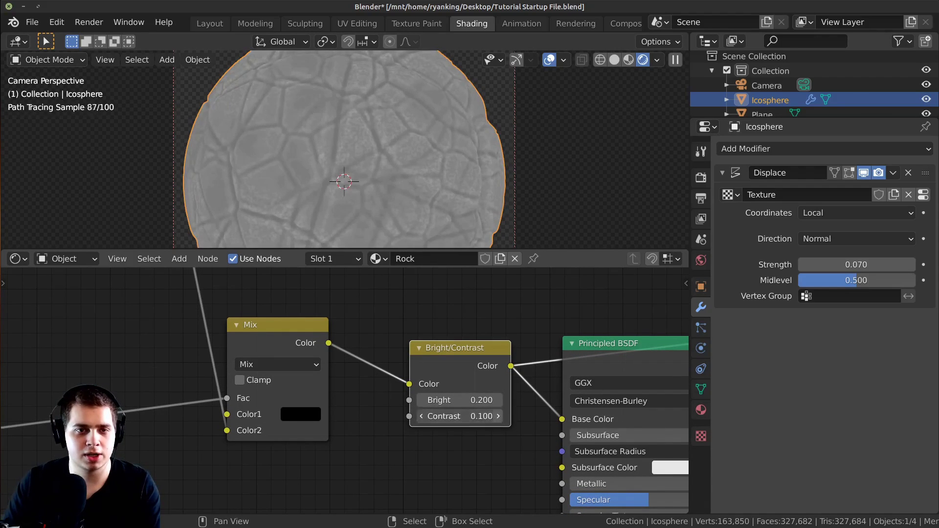
- Set the Bright/Contrast node's Bright to 0.4 and Contrast to 0.8
{"action": "left_click", "coordinate": [499, 417]}
{"action": "left_click", "coordinate": [499, 416]}
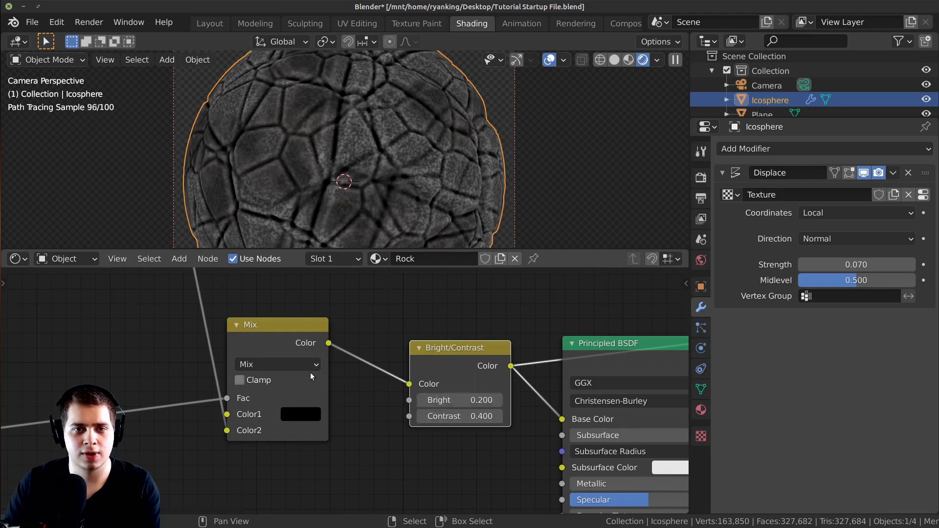
{"action": "middle_click_drag", "start_coordinate": [501, 402], "coordinate": [508, 418]}
{"action": "left_click", "coordinate": [508, 418]}
{"action": "left_click", "coordinate": [507, 417]}
{"action": "left_click", "coordinate": [507, 434]}
{"action": "left_click", "coordinate": [507, 434]}
{"action": "left_click", "coordinate": [508, 433]}
{"action": "left_click", "coordinate": [507, 434]}
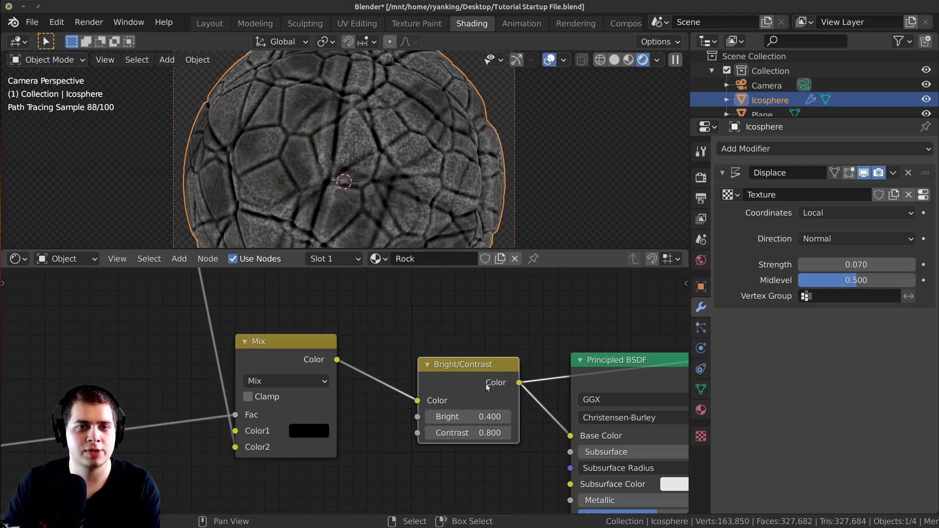
- Mute and unmute the Bright/Contrast node to compare its effect on the sphere's colour
{"action": "scroll", "coordinate": [344, 391], "scroll_direction": "down", "scroll_amount": 2}
{"action": "left_click_drag", "start_coordinate": [441, 384], "coordinate": [433, 383]}
{"action": "middle_click_drag", "start_coordinate": [434, 383], "coordinate": [414, 374]}
{"action": "left_click_drag", "start_coordinate": [412, 373], "coordinate": [410, 369]}
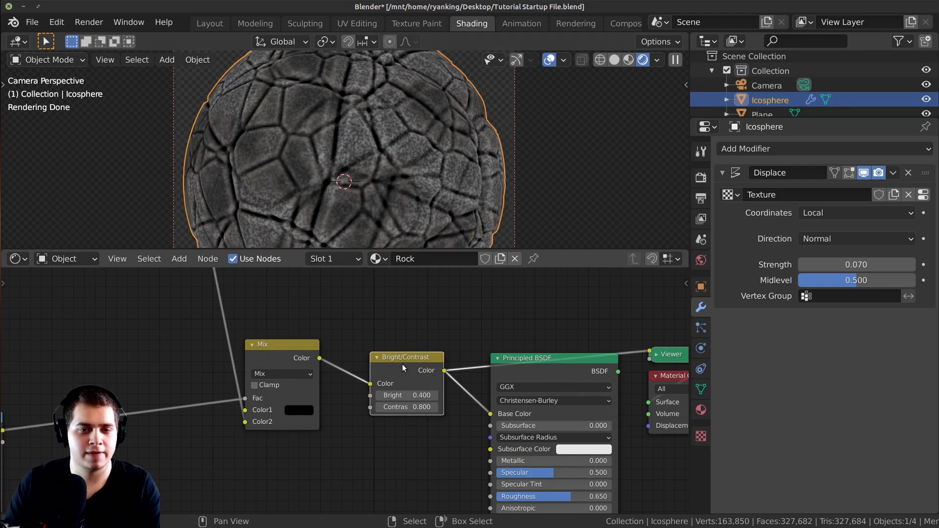
{"action": "key", "text": "m"}
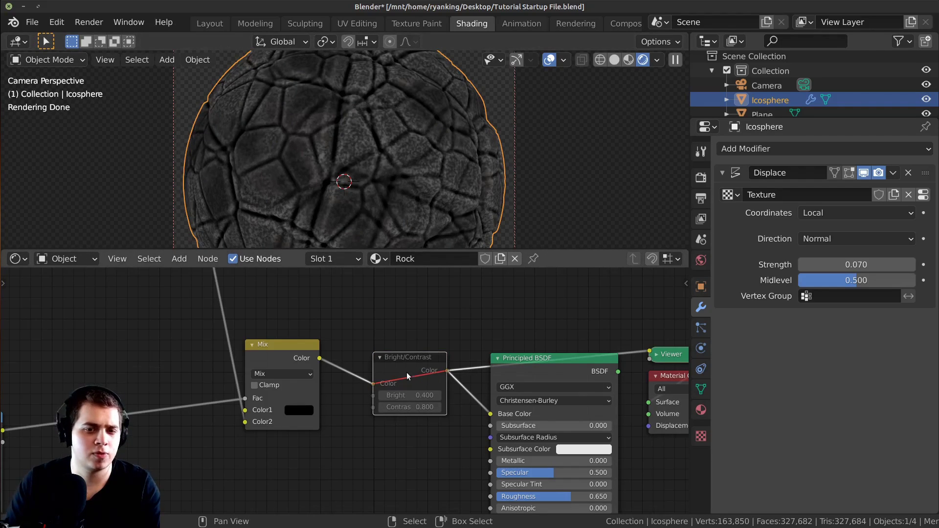
{"action": "key", "text": "m"}
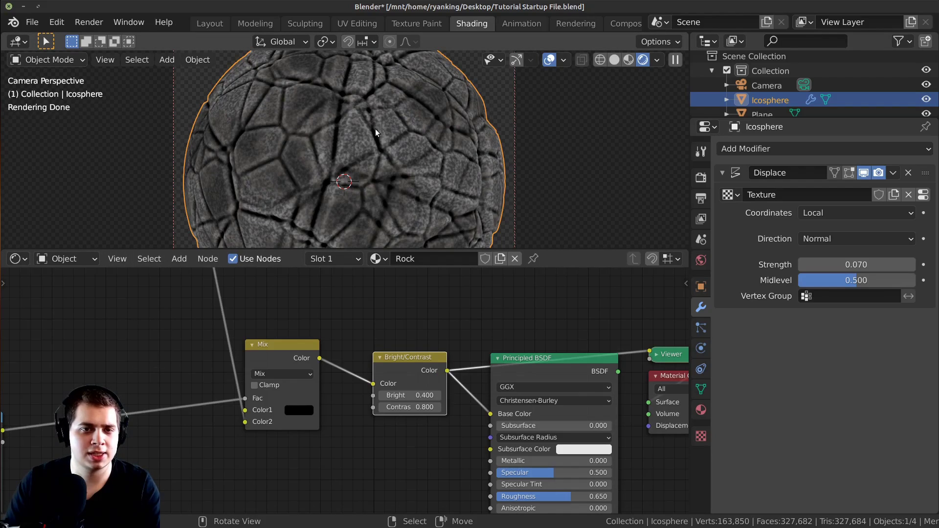
{"action": "scroll", "coordinate": [415, 146], "scroll_direction": "up", "scroll_amount": 1}
{"action": "scroll", "coordinate": [413, 295], "scroll_direction": "down", "scroll_amount": 3}
{"action": "scroll", "coordinate": [321, 124], "scroll_direction": "down", "scroll_amount": 2}
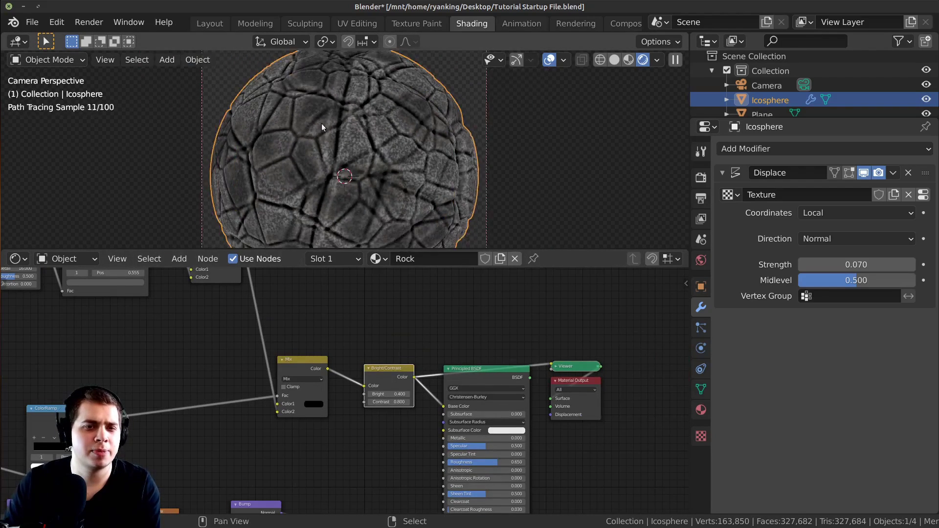
- Switch the preview back to the Principled BSDF and save the file, nudging the Mix node slightly in the node tree
{"action": "scroll", "coordinate": [473, 386], "scroll_direction": "up", "scroll_amount": 1}
{"action": "middle_click_drag", "start_coordinate": [472, 386], "coordinate": [455, 333]}
{"action": "left_click", "coordinate": [453, 329], "text": "ctrl+shift"}
{"action": "key", "text": "ctrl+s"}
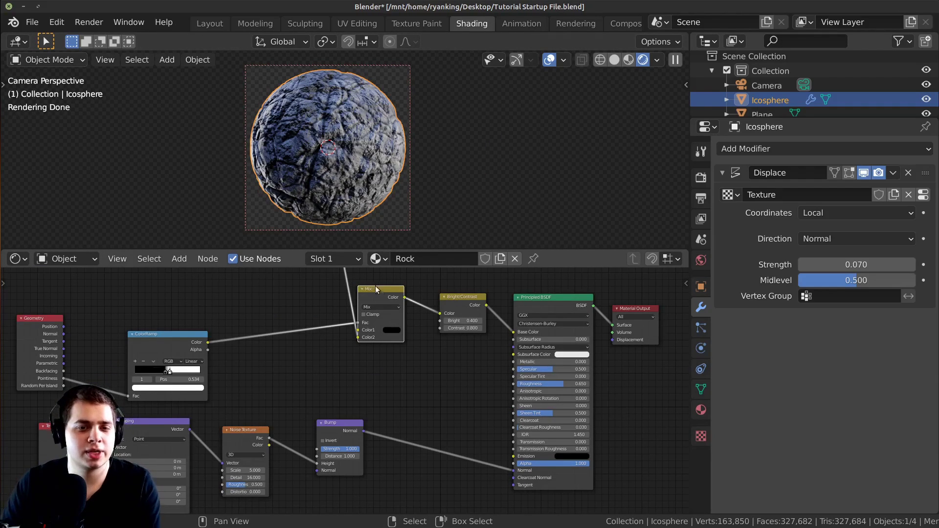
{"action": "left_click_drag", "start_coordinate": [376, 289], "coordinate": [371, 300]}
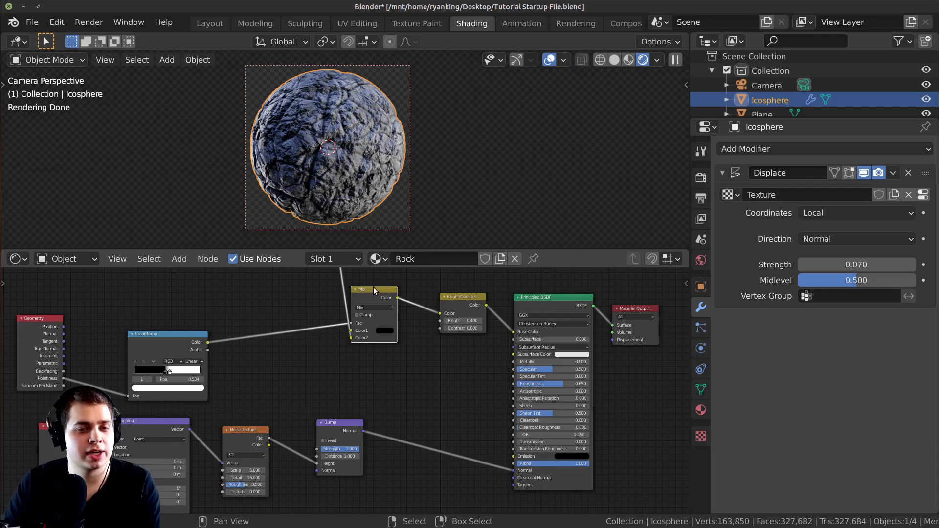
- Duplicate the Bump node onto the Normal link before the Principled BSDF and connect the Mix node's Color to its Height
{"action": "left_click", "coordinate": [350, 429]}
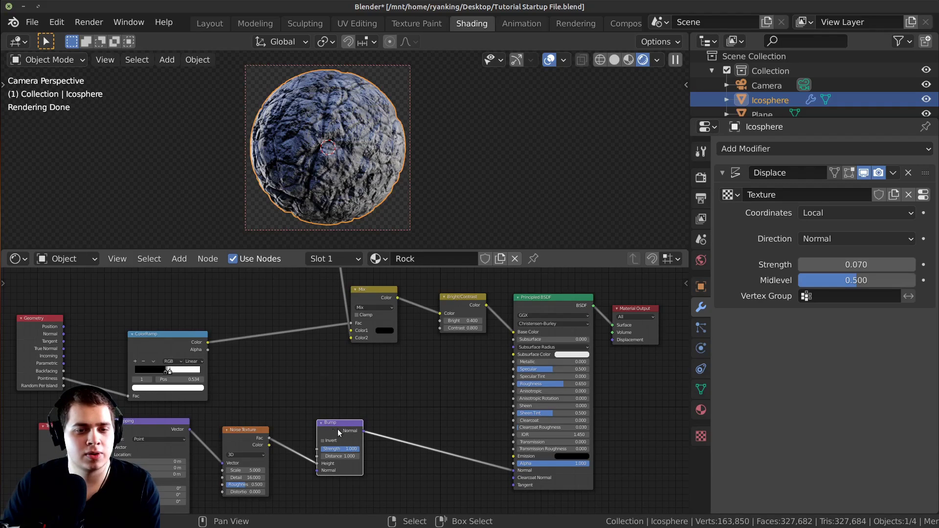
{"action": "key", "text": "shift+d"}
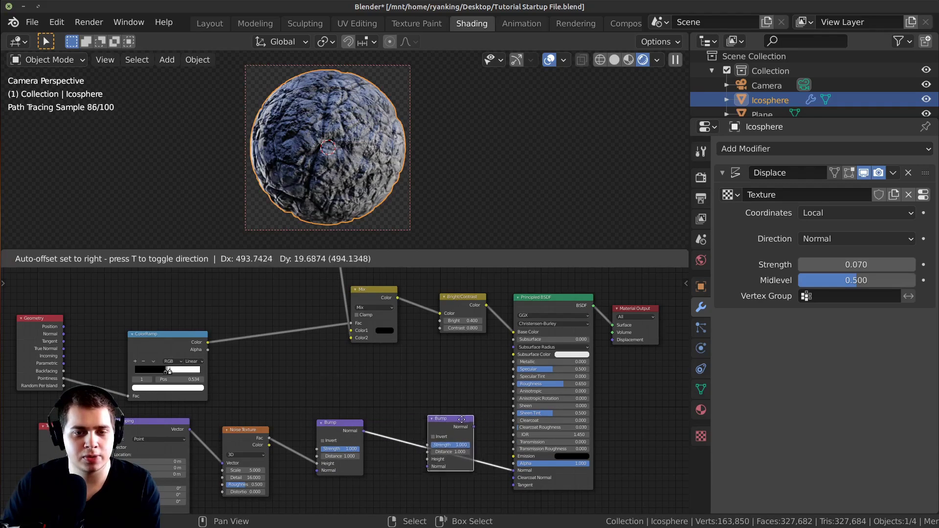
{"action": "left_click", "coordinate": [476, 420]}
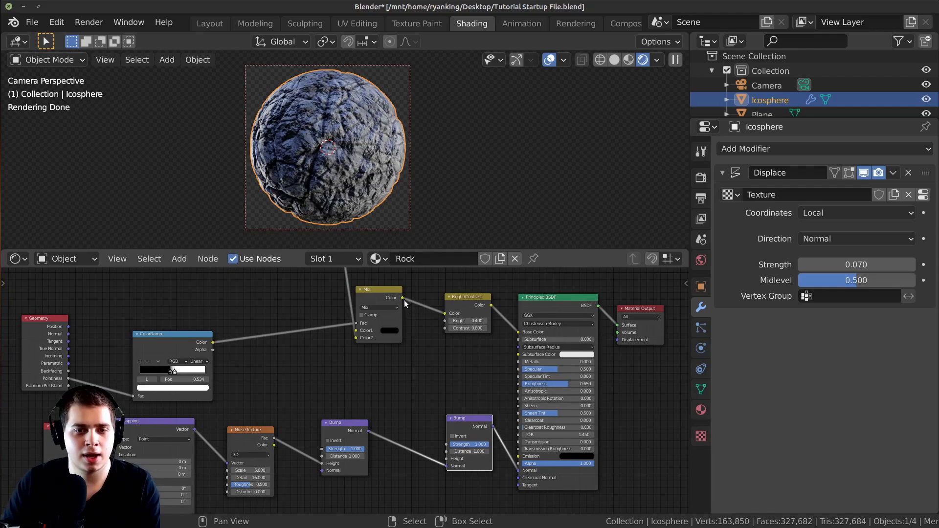
{"action": "left_click_drag", "start_coordinate": [402, 299], "coordinate": [389, 335]}
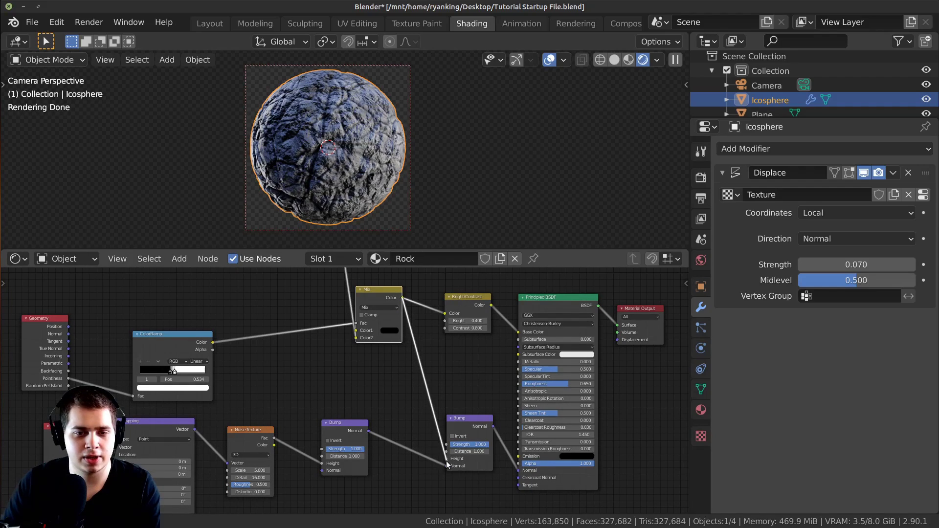
{"action": "left_click_drag", "start_coordinate": [446, 464], "coordinate": [446, 459]}
- Preview the second Bump node's normals up close on the sphere and compare them with the Principled BSDF shading
{"action": "left_click", "coordinate": [468, 436], "text": "ctrl+shift"}
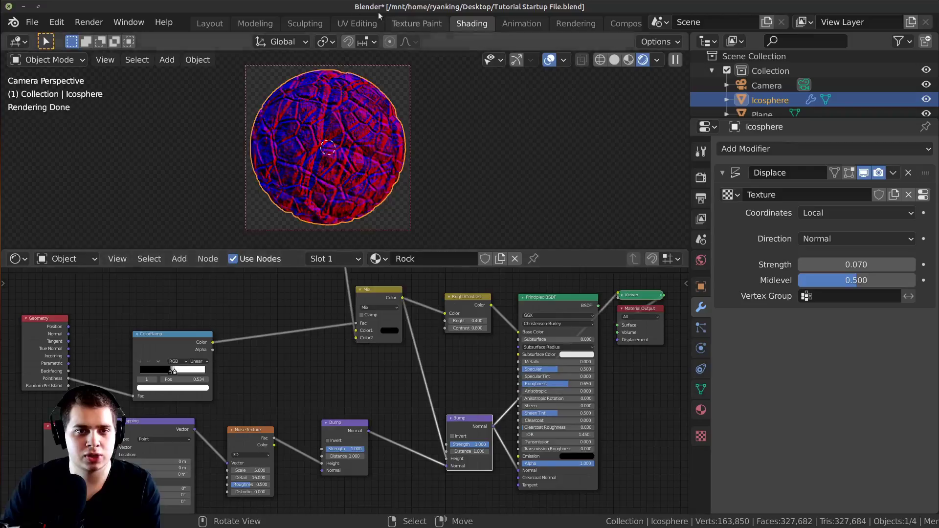
{"action": "scroll", "coordinate": [340, 95], "scroll_direction": "up", "scroll_amount": 5}
{"action": "middle_click_drag", "start_coordinate": [339, 95], "coordinate": [371, 110], "text": "shift"}
{"action": "scroll", "coordinate": [371, 110], "scroll_direction": "up", "scroll_amount": 6}
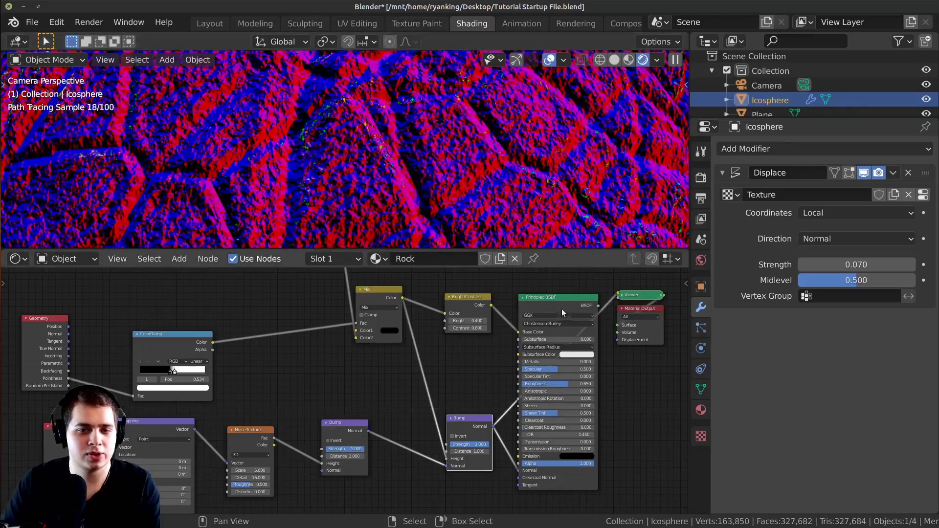
{"action": "left_click", "coordinate": [562, 308], "text": "ctrl+shift"}
{"action": "middle_click_drag", "start_coordinate": [494, 196], "coordinate": [369, 170], "text": "shift"}
{"action": "left_click", "coordinate": [480, 425], "text": "ctrl+shift"}
{"action": "scroll", "coordinate": [406, 407], "scroll_direction": "up", "scroll_amount": 5}
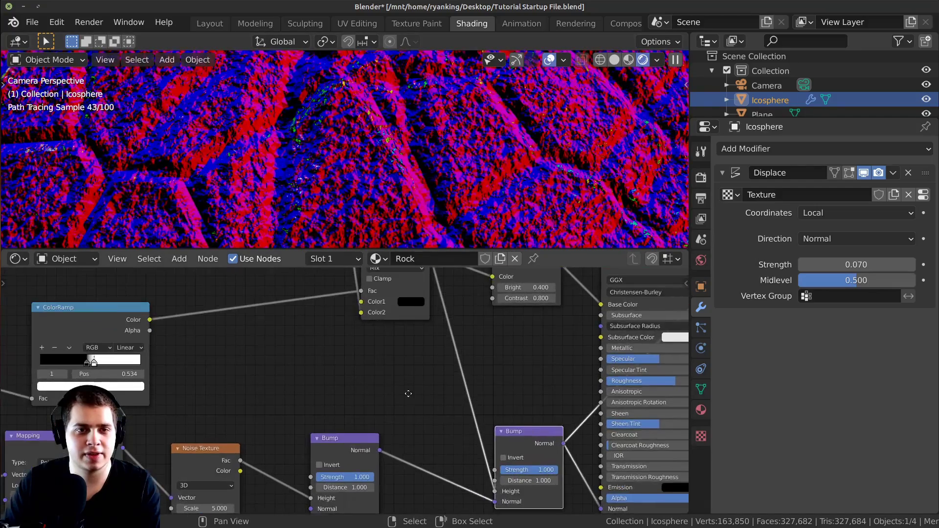
- Set the second Bump node's Strength to 0.2 and return the preview to the Principled BSDF
{"action": "left_click_drag", "start_coordinate": [537, 471], "coordinate": [494, 470]}
{"action": "left_click", "coordinate": [527, 470]}
{"action": "type", "text": ".2"}
{"action": "key", "text": "Return"}
{"action": "scroll", "coordinate": [557, 288], "scroll_direction": "down", "scroll_amount": 3}
{"action": "middle_click_drag", "start_coordinate": [532, 278], "coordinate": [494, 323]}
{"action": "left_click", "coordinate": [519, 313], "text": "ctrl+shift"}
{"action": "scroll", "coordinate": [363, 164], "scroll_direction": "down", "scroll_amount": 4}
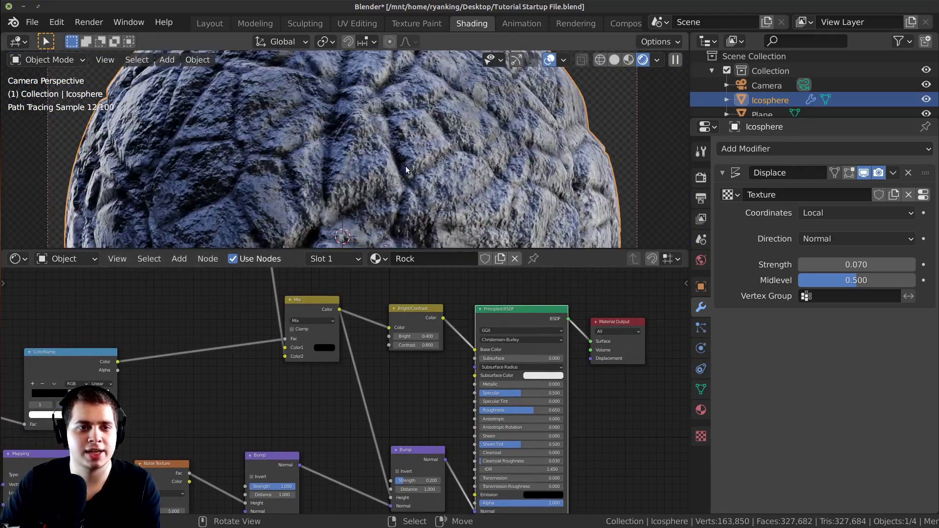
- Preview the Mix node's colour up close on the sphere, then return to the Principled BSDF preview
{"action": "scroll", "coordinate": [420, 201], "scroll_direction": "down", "scroll_amount": 2}
{"action": "scroll", "coordinate": [389, 411], "scroll_direction": "up", "scroll_amount": 2}
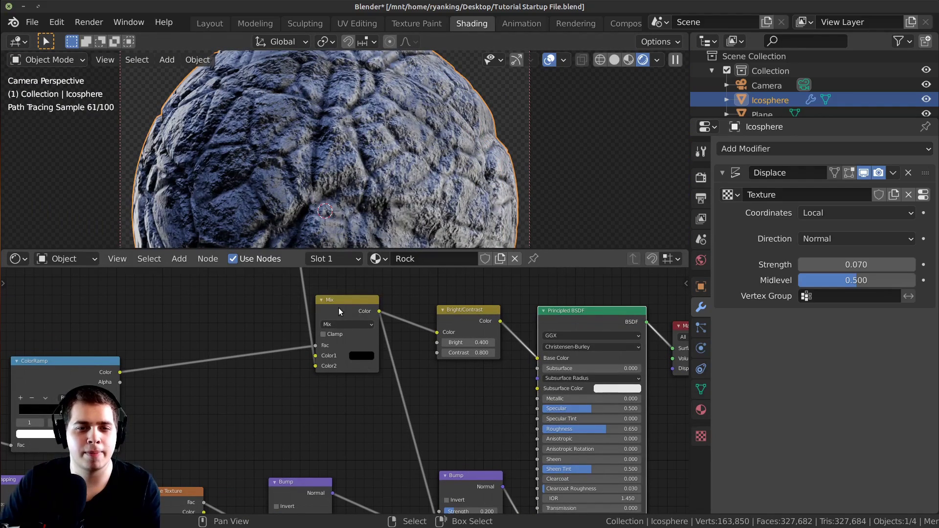
{"action": "left_click", "coordinate": [341, 311], "text": "ctrl+shift"}
{"action": "scroll", "coordinate": [292, 165], "scroll_direction": "up", "scroll_amount": 6}
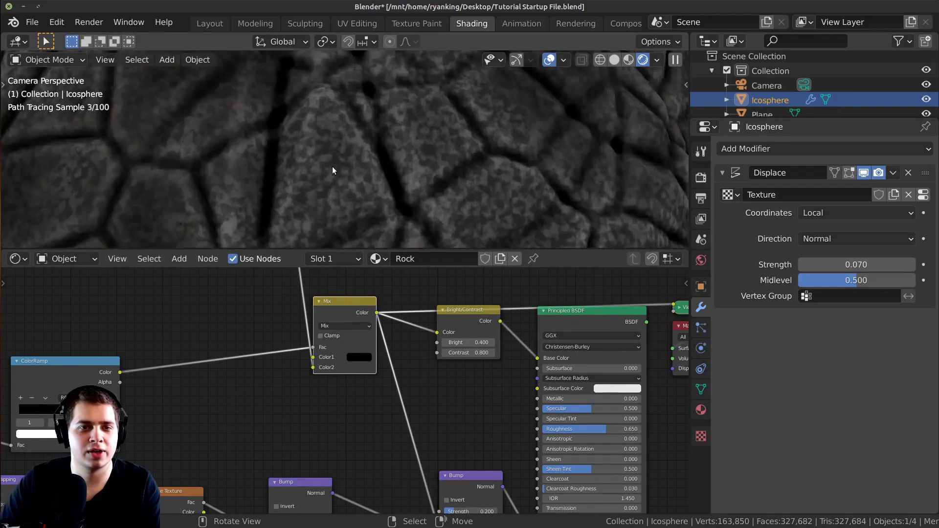
{"action": "scroll", "coordinate": [322, 181], "scroll_direction": "down", "scroll_amount": 6}
{"action": "scroll", "coordinate": [501, 351], "scroll_direction": "down", "scroll_amount": 2}
{"action": "left_click", "coordinate": [514, 328], "text": "ctrl+shift"}
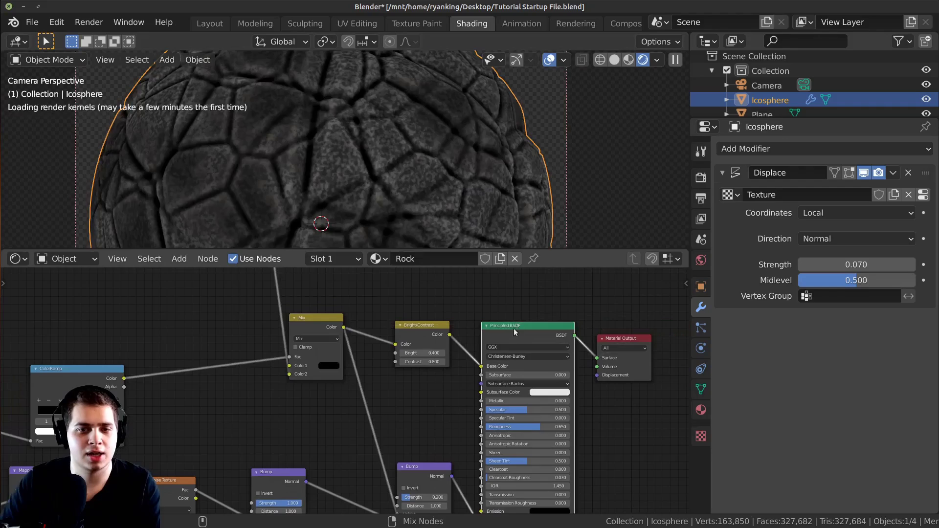
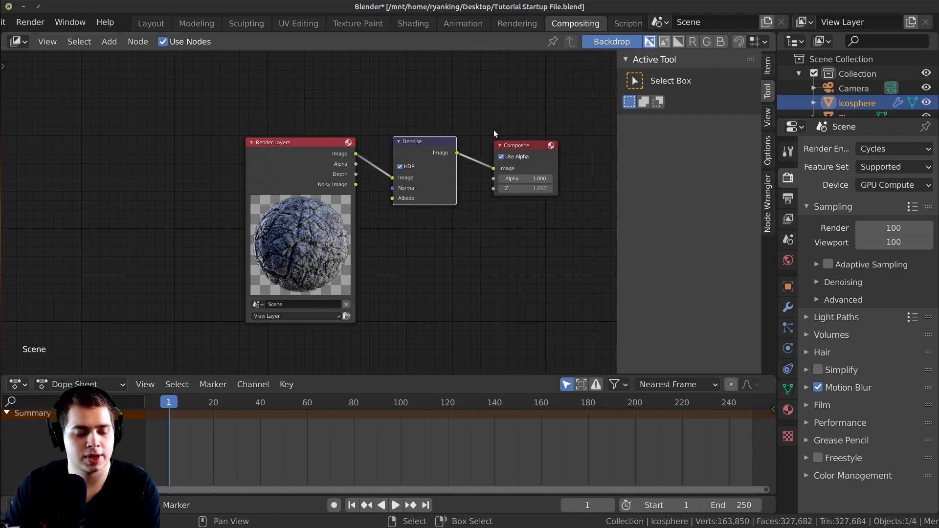
- Send the compositor's Denoise output to a Viewer node as backdrop and reposition the Composite node
{"action": "left_click", "coordinate": [429, 147], "text": "ctrl+shift"}
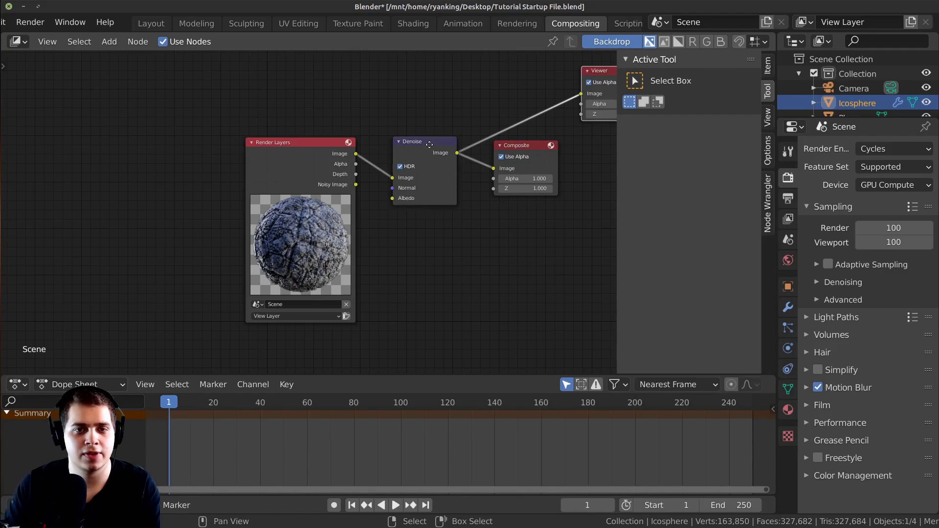
{"action": "left_click_drag", "start_coordinate": [430, 147], "coordinate": [430, 144]}
{"action": "middle_click_drag", "start_coordinate": [429, 159], "coordinate": [376, 204]}
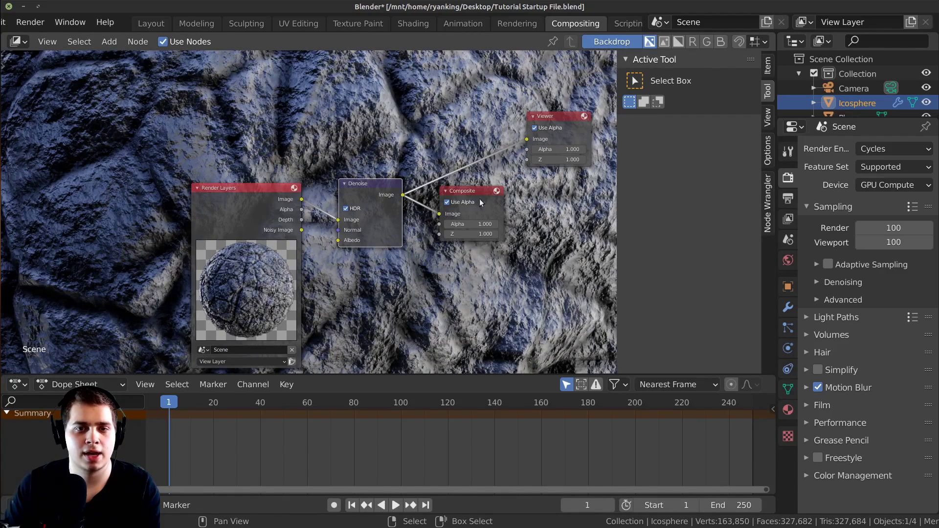
{"action": "left_click_drag", "start_coordinate": [470, 207], "coordinate": [497, 217]}
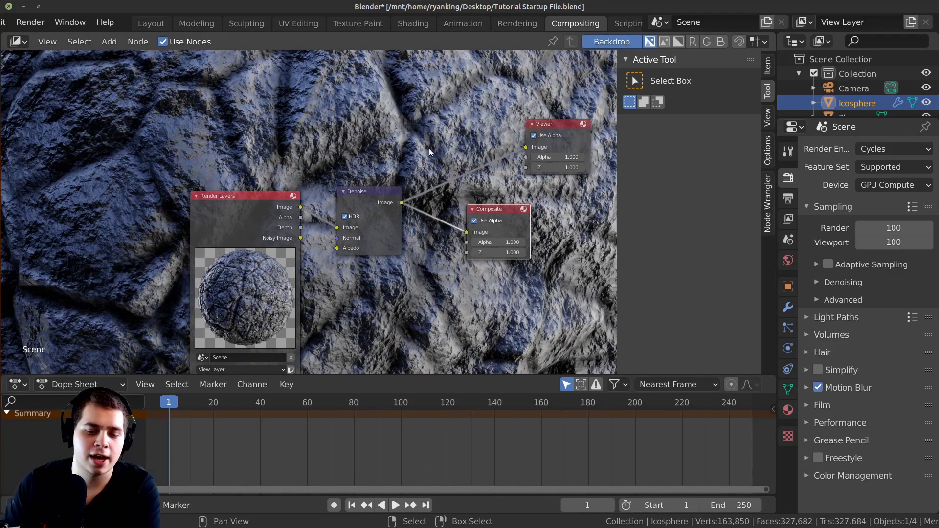
- Display the rendered image and switch it to the denoised Viewer Node output
{"action": "key", "text": "F11"}
{"action": "scroll", "coordinate": [432, 149], "scroll_direction": "down", "scroll_amount": 4}
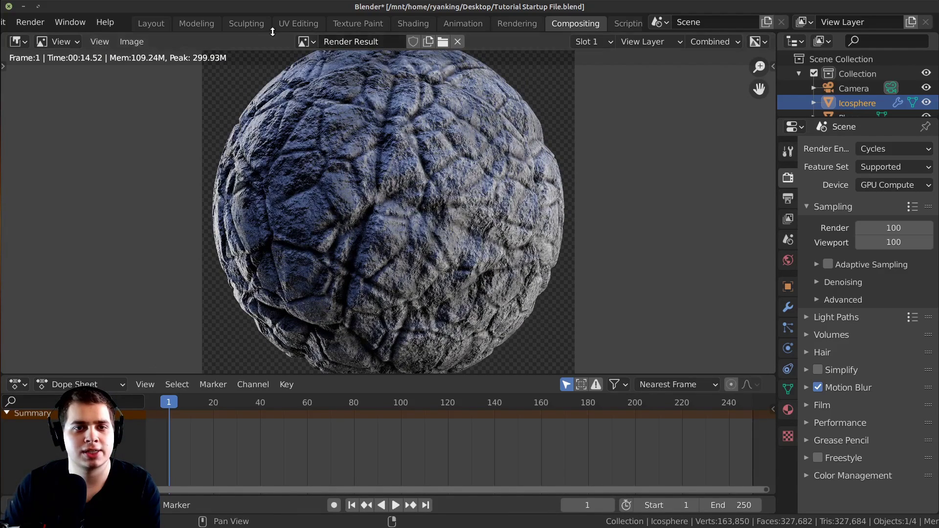
{"action": "left_click", "coordinate": [305, 41]}
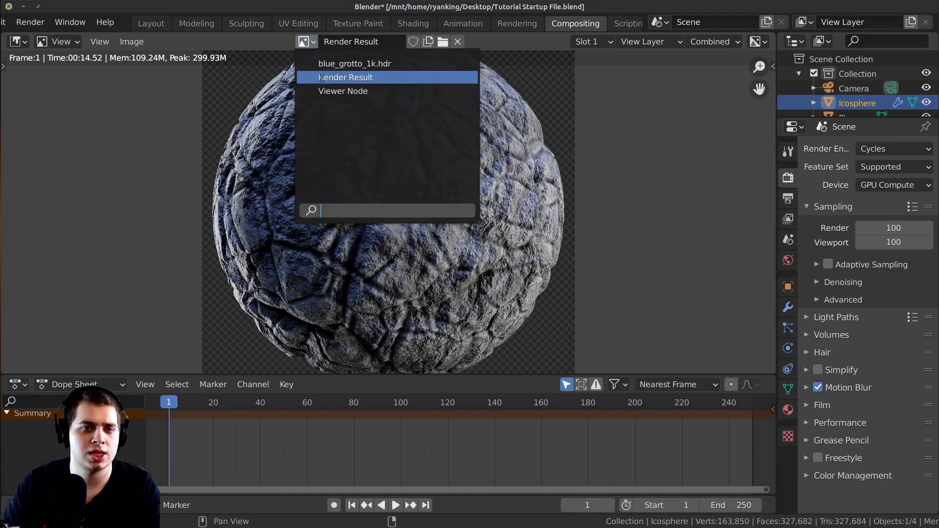
{"action": "left_click", "coordinate": [335, 92]}
{"action": "scroll", "coordinate": [413, 213], "scroll_direction": "up", "scroll_amount": 2}
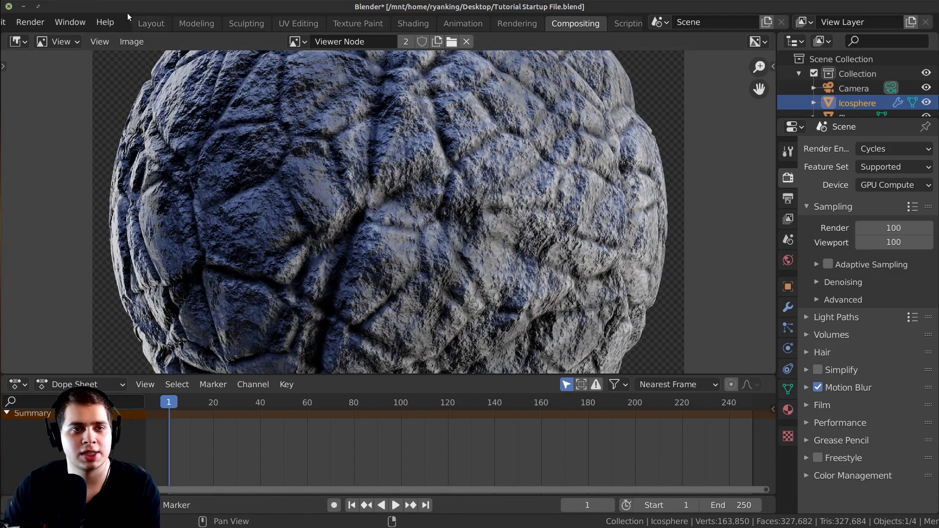
{"action": "left_click", "coordinate": [128, 42]}
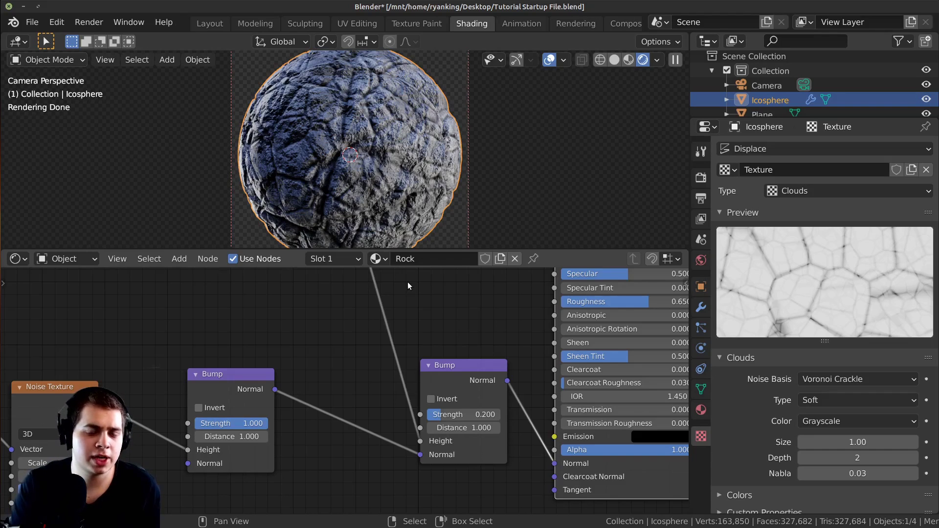
- Set the Strength of the second Bump node, which feeds the Principled BSDF's Normal, to 0.1
{"action": "scroll", "coordinate": [474, 365], "scroll_direction": "up", "scroll_amount": 2}
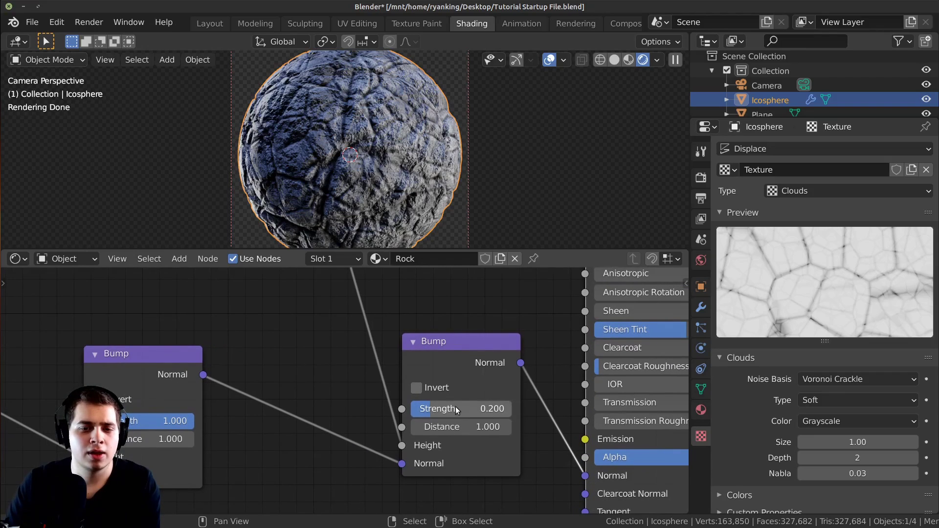
{"action": "double_click", "coordinate": [492, 409]}
{"action": "type", "text": "0.1"}
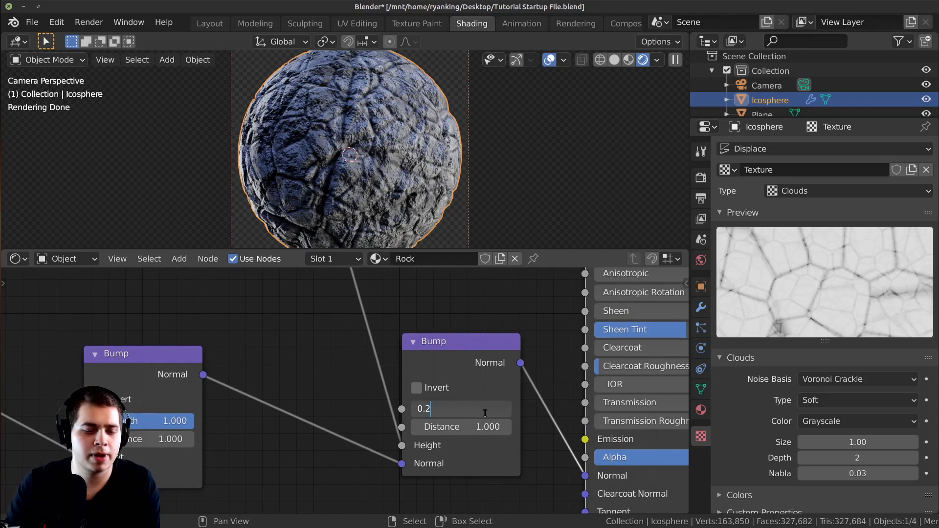
{"action": "key", "text": "Return"}
{"action": "scroll", "coordinate": [156, 466], "scroll_direction": "down", "scroll_amount": 1}
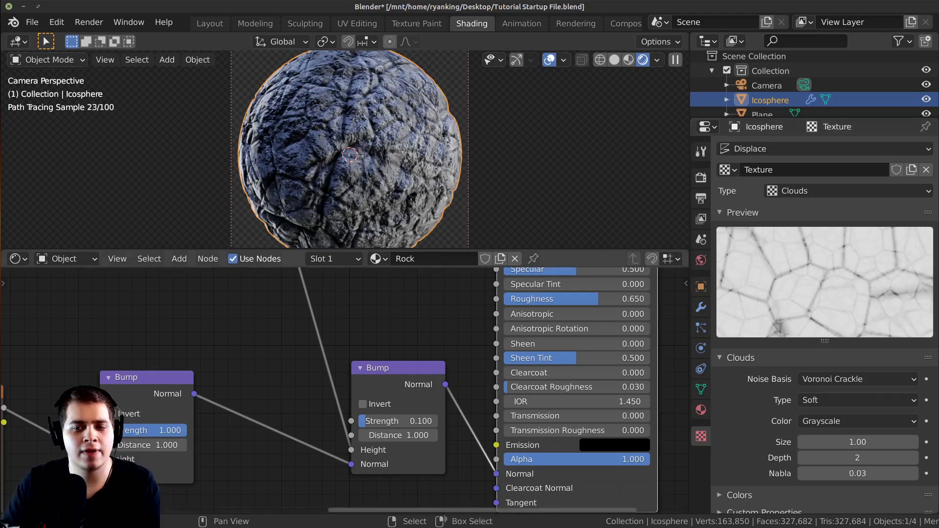
- Set the Displace modifier's Clouds texture Size to 1.88
{"action": "left_click_drag", "start_coordinate": [856, 442], "coordinate": [904, 443]}
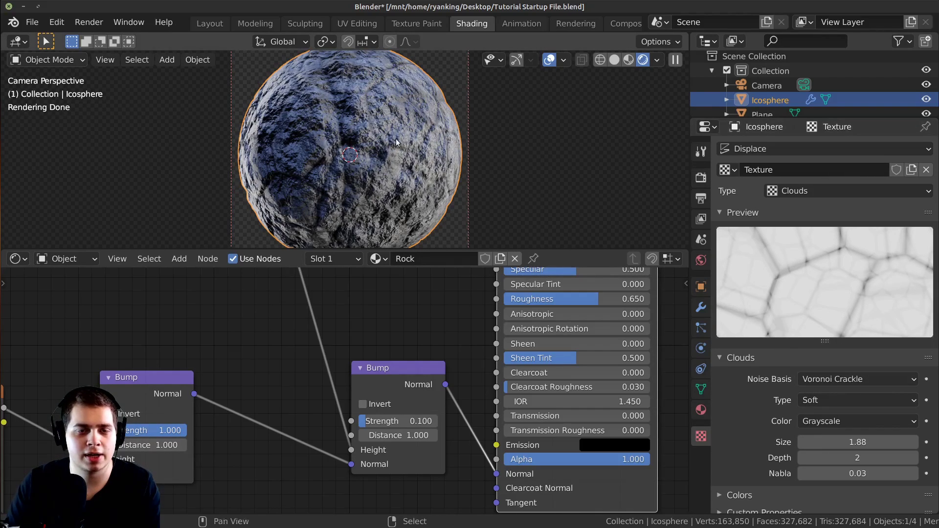
{"action": "middle_click_drag", "start_coordinate": [377, 171], "coordinate": [365, 163], "text": "shift"}
- Save the file and render the scene
{"action": "key", "text": "ctrl+s"}
{"action": "key", "text": "F12"}
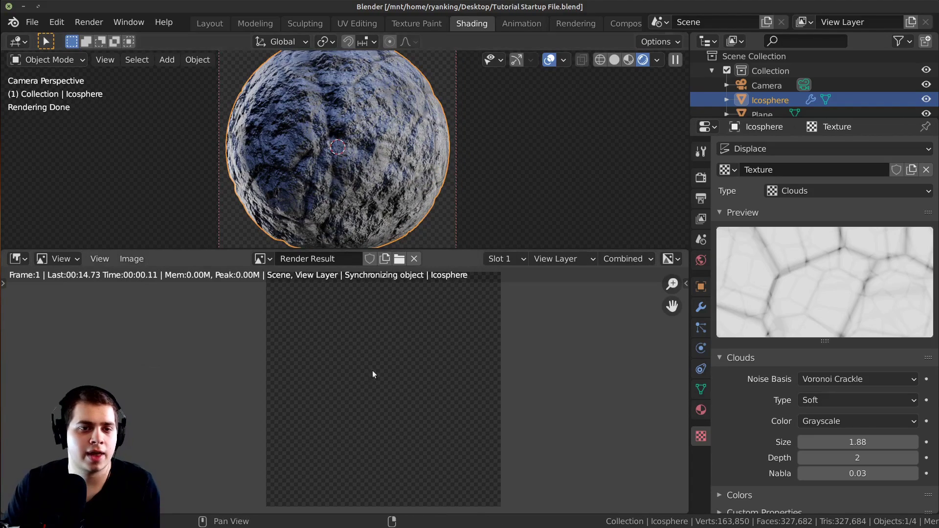